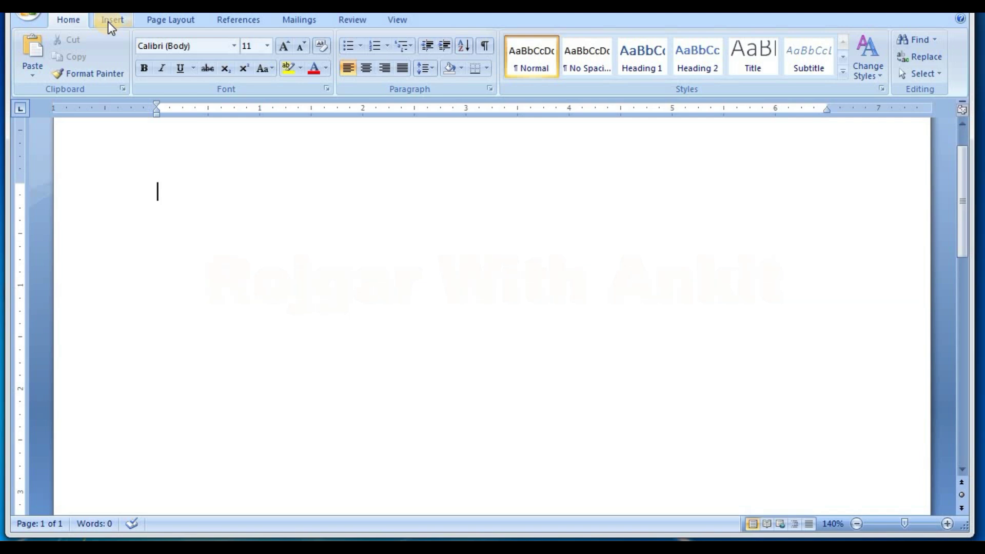
Generate three sample paragraphs with =rand() and delete the second and third, keeping one paragraph.
{"action": "type", "text": "="}
{"action": "type", "text": "rand"}
{"action": "type", "text": "()"}
{"action": "key", "text": "Return"}
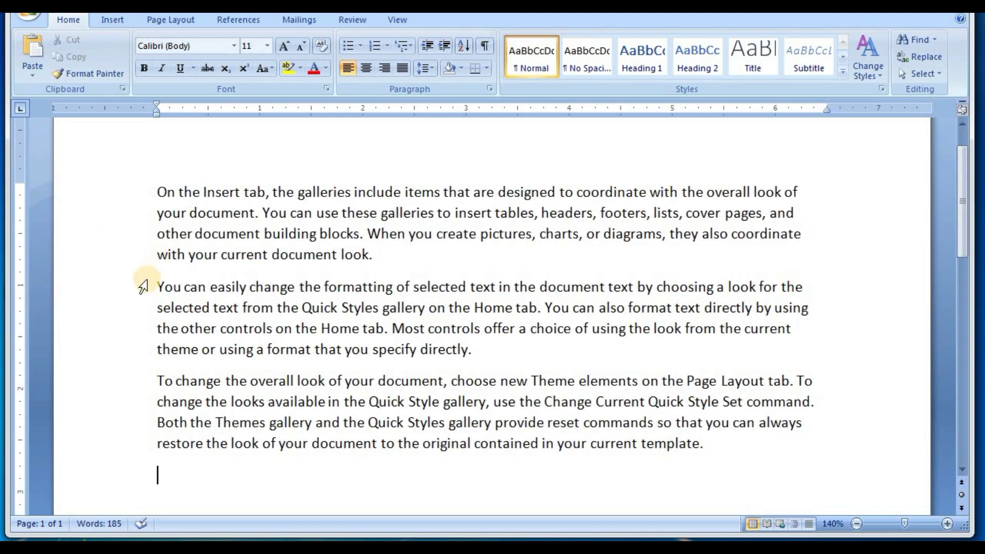
{"action": "left_click", "coordinate": [154, 285]}
{"action": "left_click_drag", "start_coordinate": [252, 339], "coordinate": [566, 534]}
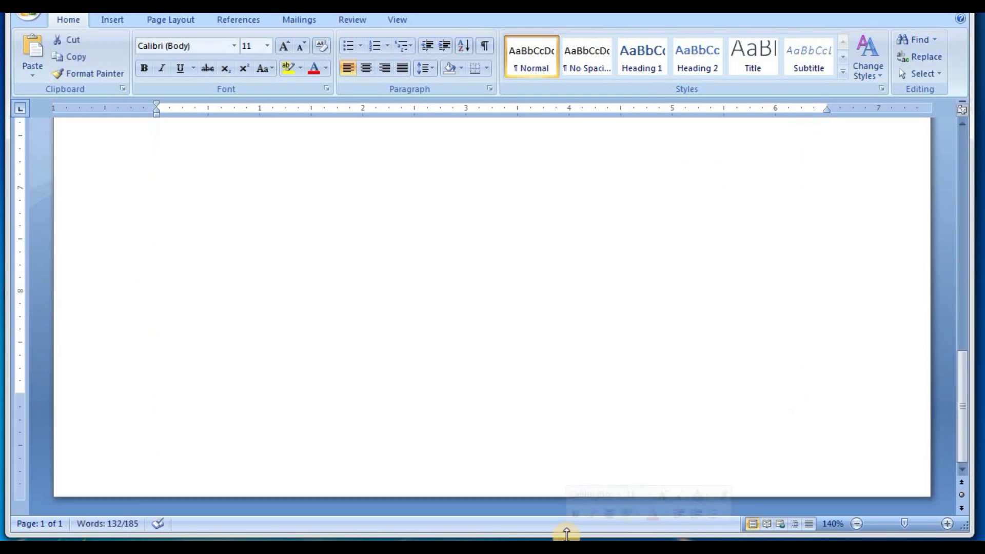
{"action": "key", "text": "Delete"}
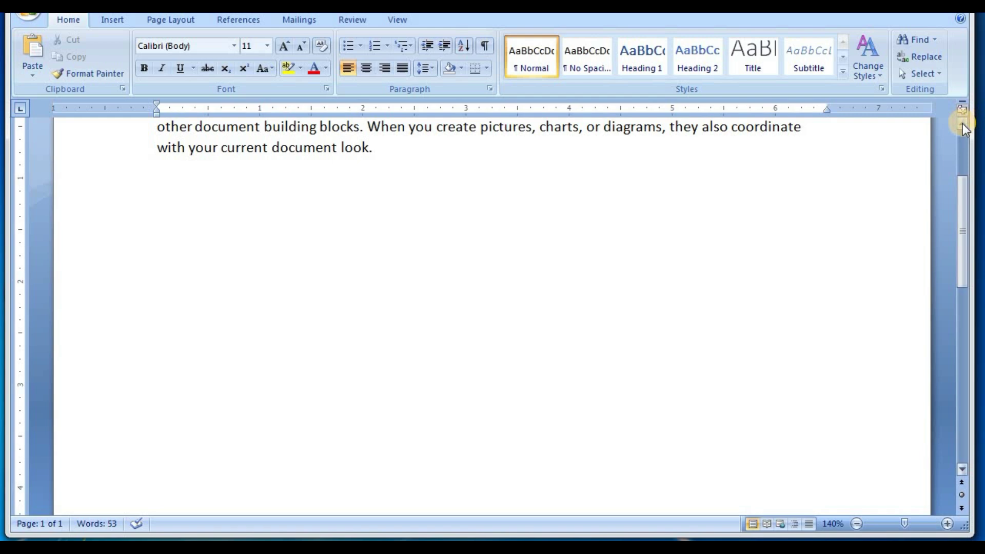
{"action": "left_click", "coordinate": [962, 123]}
{"action": "left_click", "coordinate": [962, 124]}
{"action": "left_click", "coordinate": [962, 123]}
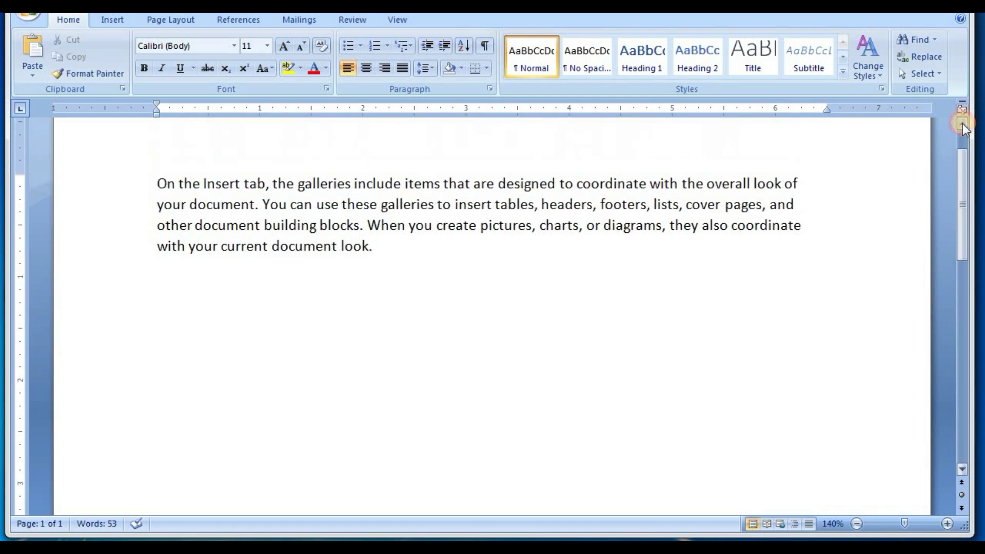
{"action": "left_click", "coordinate": [962, 123]}
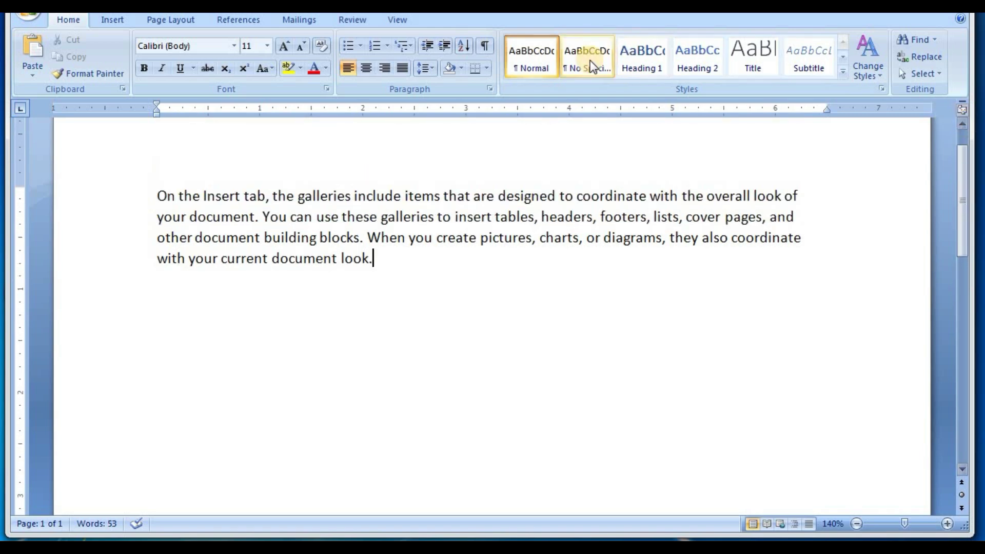
{"action": "left_click", "coordinate": [122, 19]}
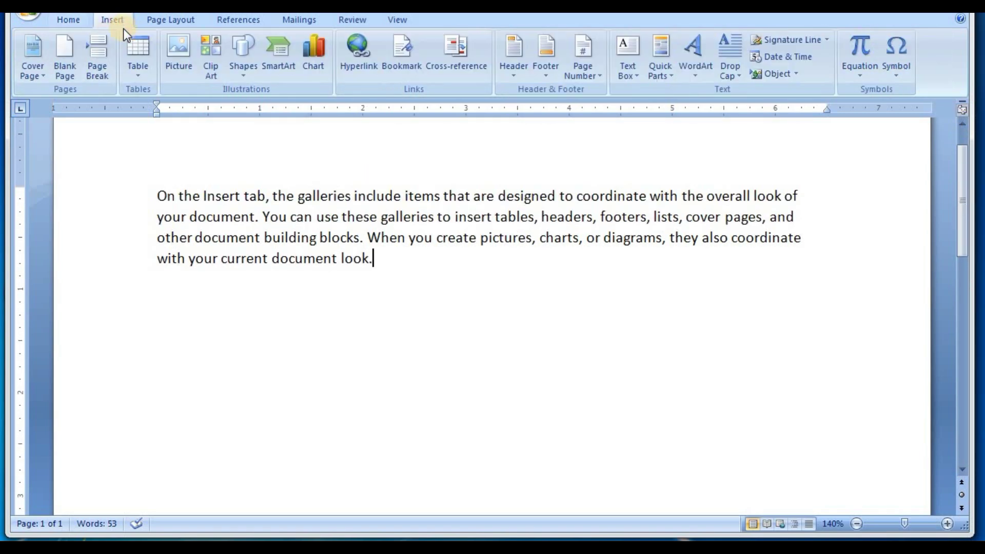
Insert a 6-column, 3-row table below the paragraph and type = on the line beneath it.
{"action": "left_click", "coordinate": [138, 78]}
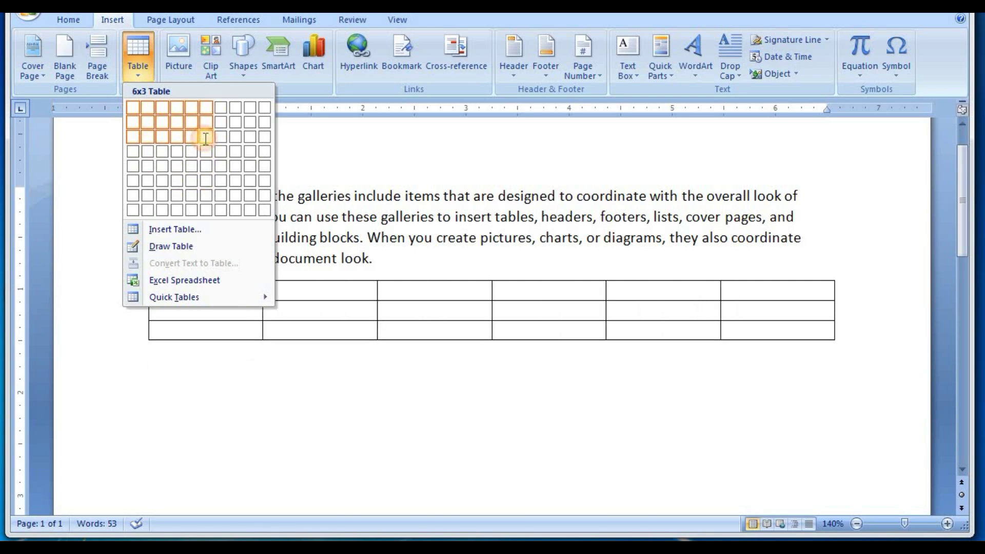
{"action": "left_click", "coordinate": [204, 139]}
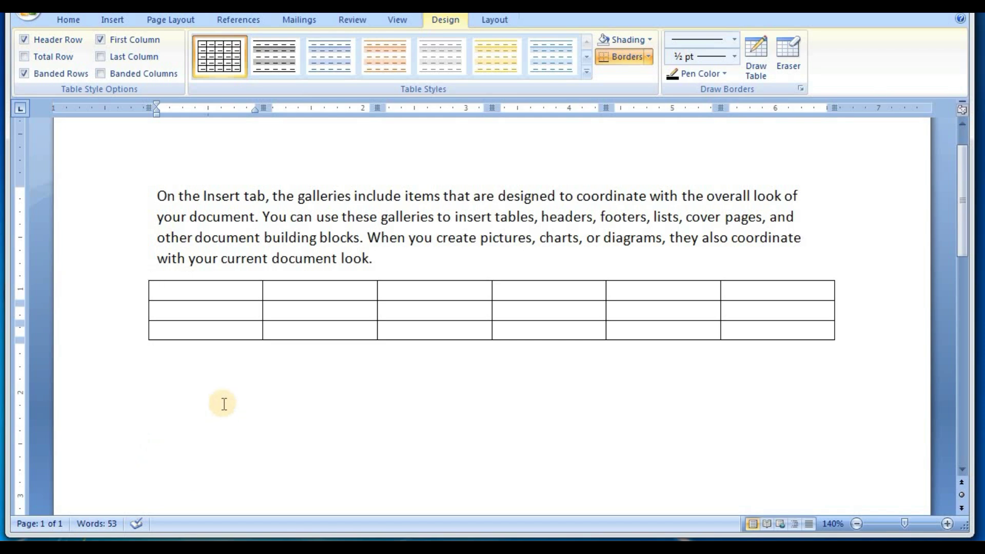
{"action": "mouse_move", "coordinate": [363, 290]}
{"action": "left_click", "coordinate": [123, 23]}
{"action": "left_click", "coordinate": [192, 373]}
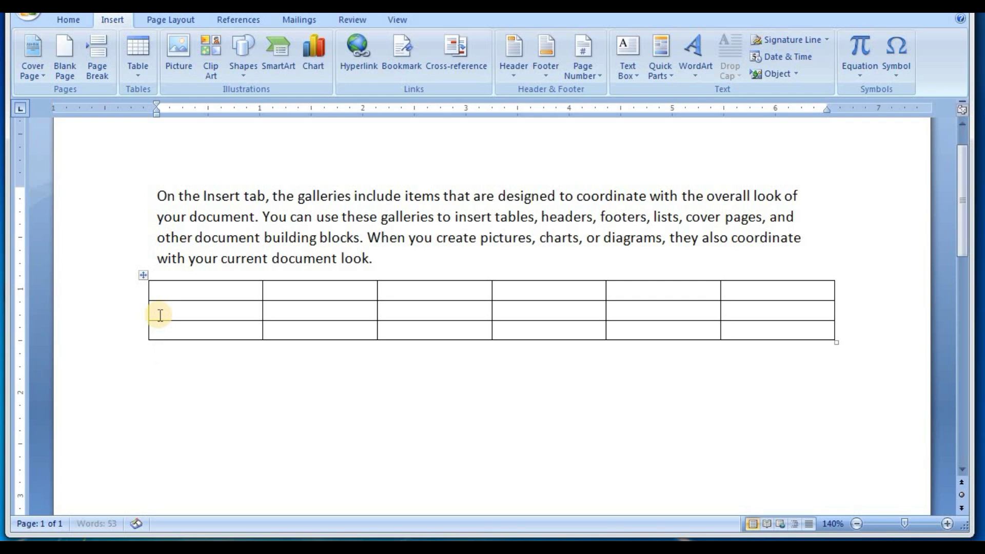
{"action": "type", "text": "="}
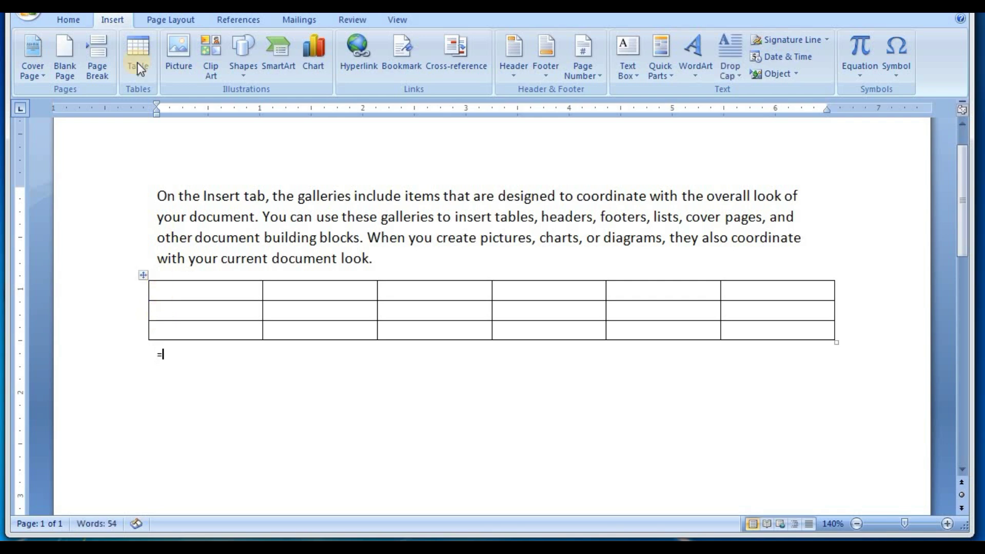
Select the paragraph, table and = line and set them to 20 point.
{"action": "left_click", "coordinate": [161, 173]}
{"action": "left_click_drag", "start_coordinate": [162, 173], "coordinate": [407, 353]}
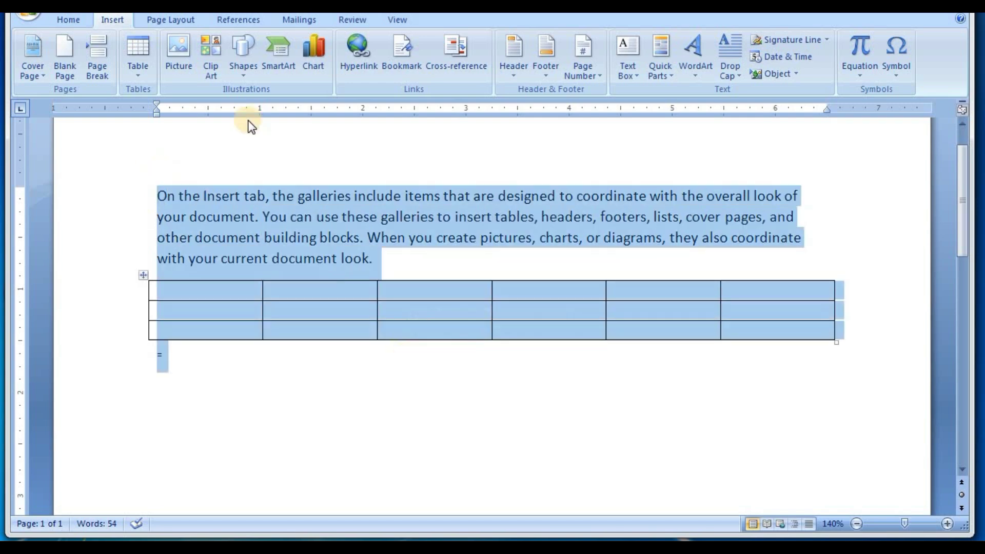
{"action": "left_click", "coordinate": [69, 22]}
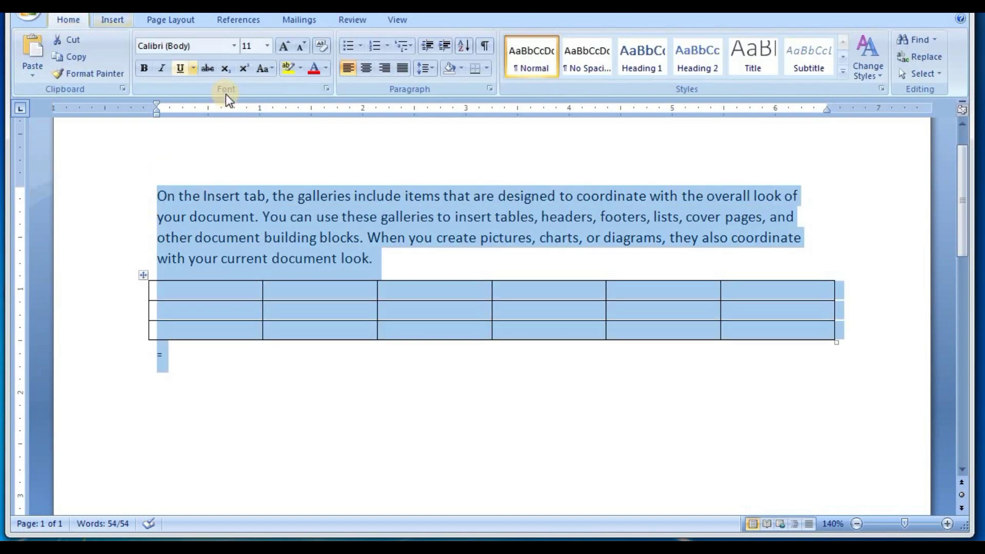
{"action": "left_click", "coordinate": [266, 47]}
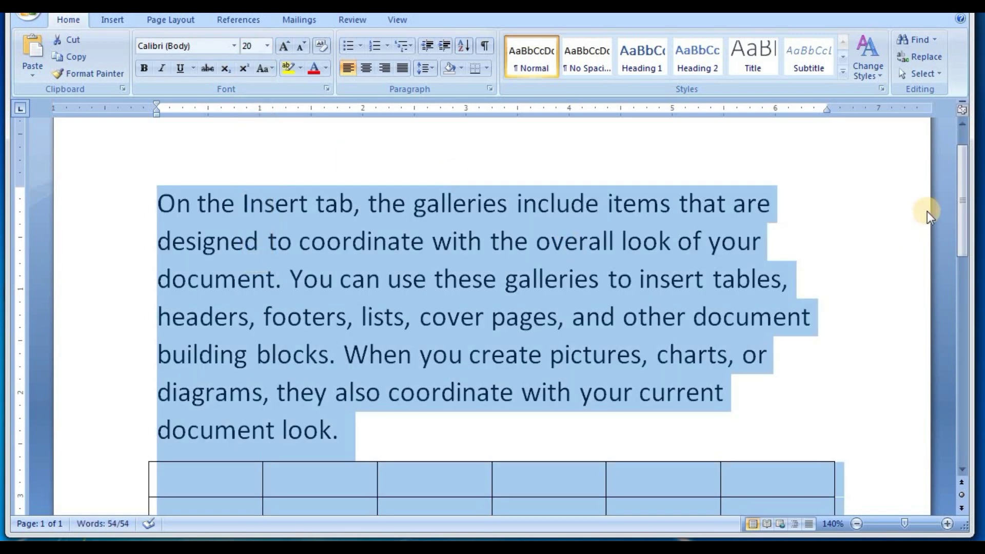
Delete the whole 6x3 table and the stray equals sign.
{"action": "left_click_drag", "start_coordinate": [961, 198], "coordinate": [962, 250]}
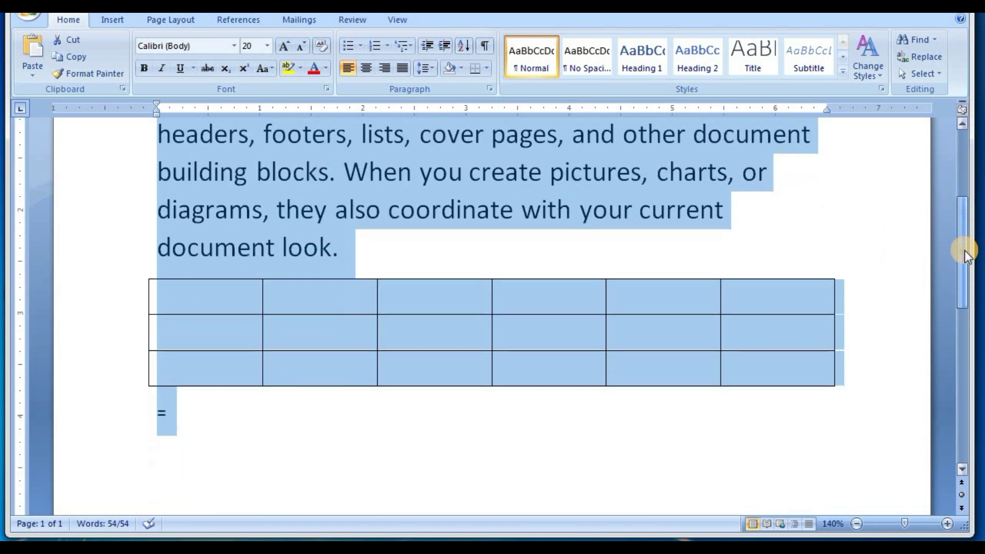
{"action": "left_click", "coordinate": [681, 420]}
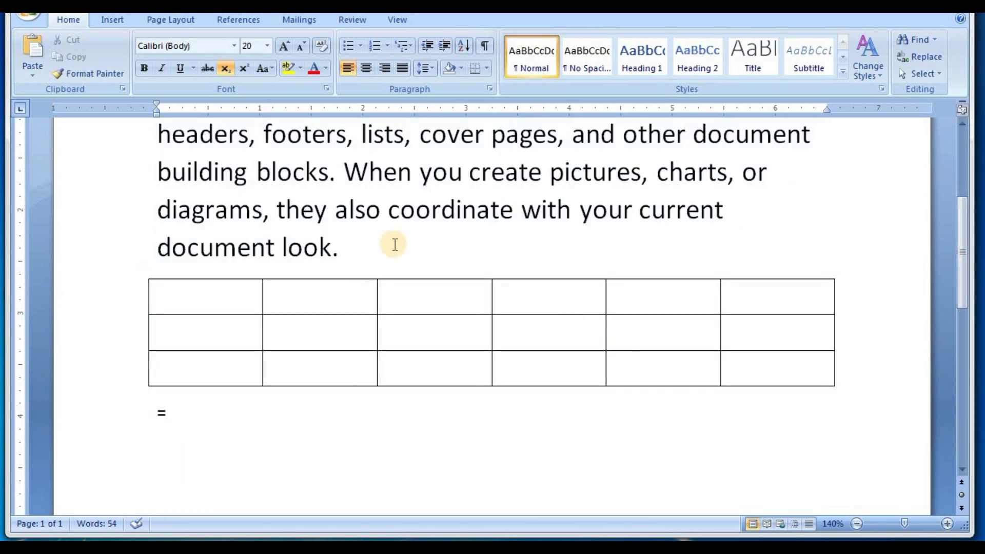
{"action": "left_click", "coordinate": [143, 275]}
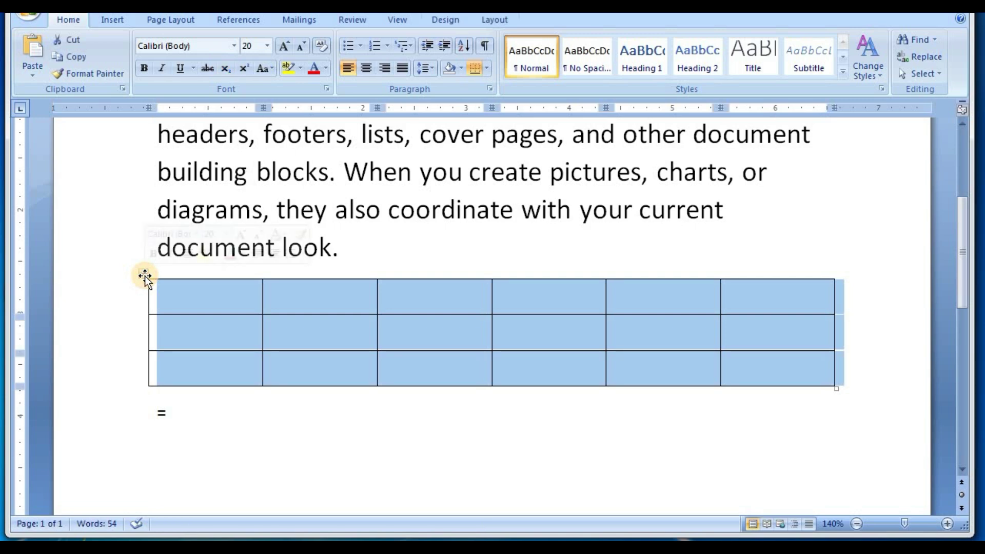
{"action": "key", "text": "BackSpace"}
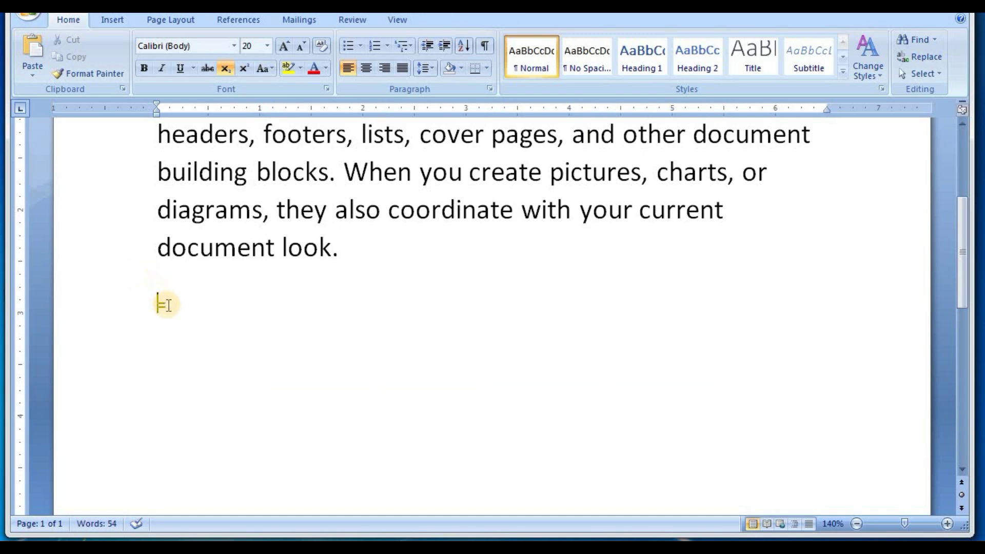
{"action": "key", "text": "Delete"}
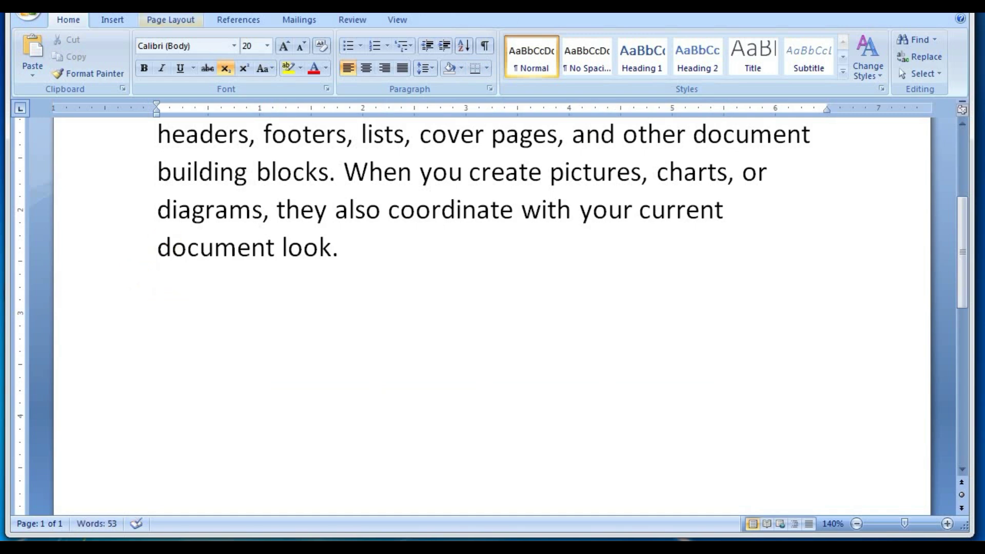
{"action": "left_click", "coordinate": [105, 23]}
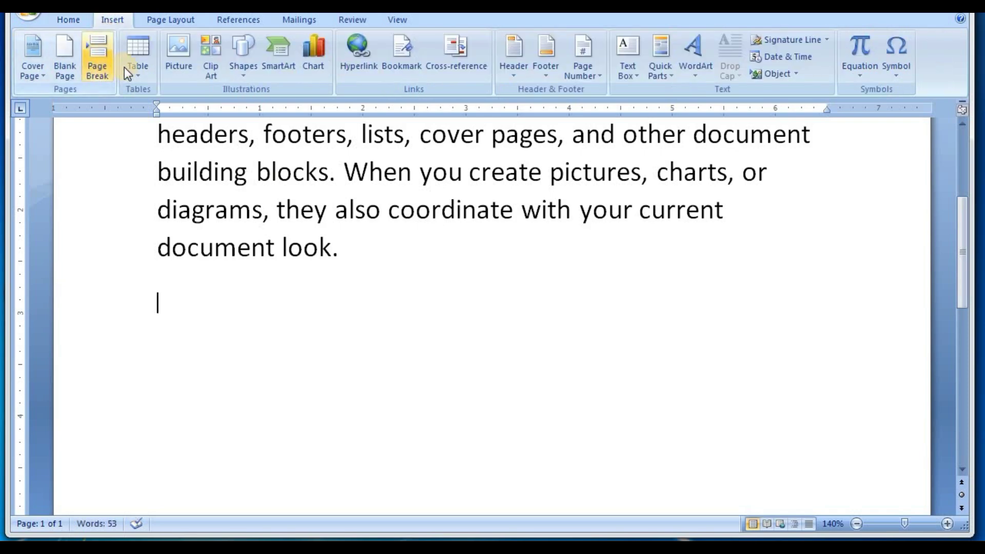
{"action": "left_click", "coordinate": [130, 74]}
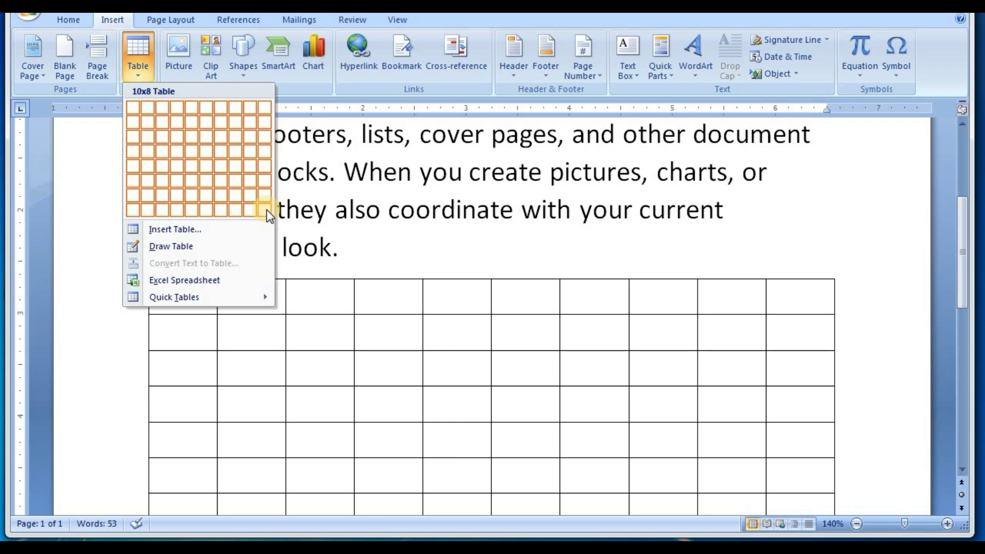
{"action": "left_click", "coordinate": [201, 232]}
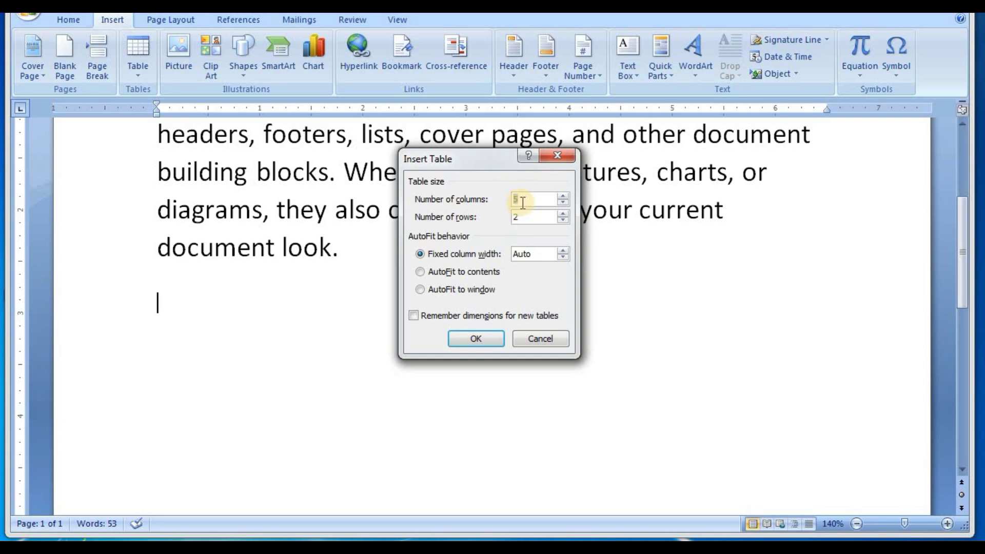
{"action": "key", "text": "BackSpace"}
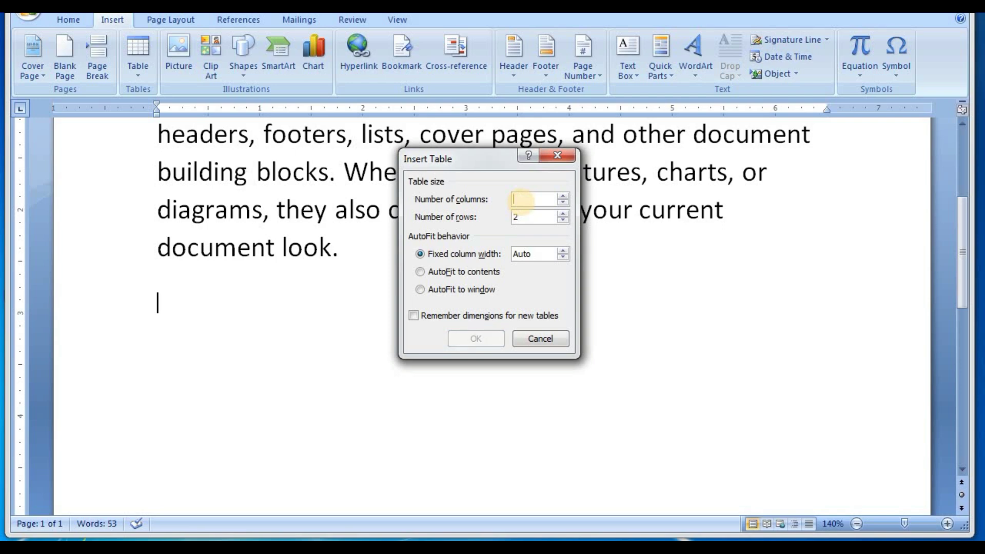
{"action": "type", "text": "3"}
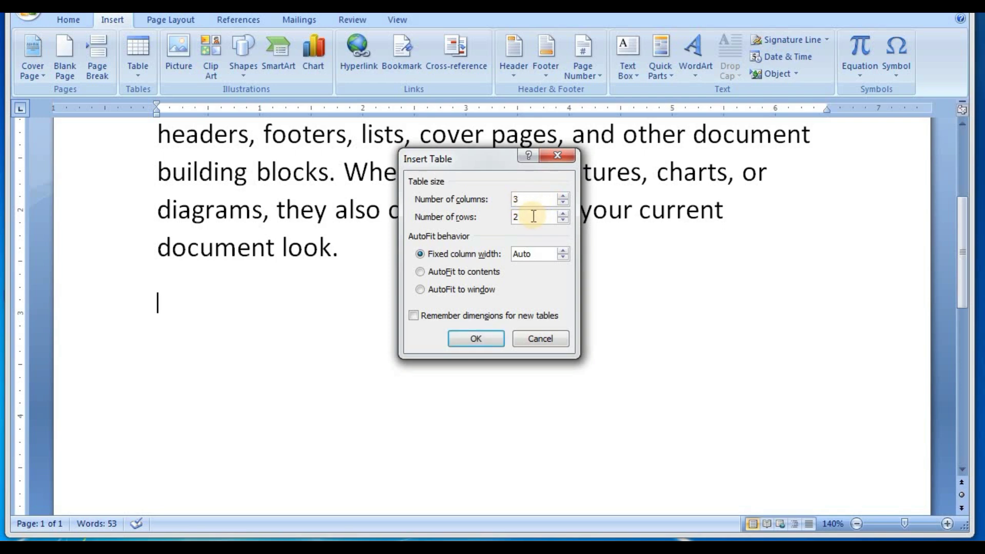
{"action": "left_click", "coordinate": [475, 340]}
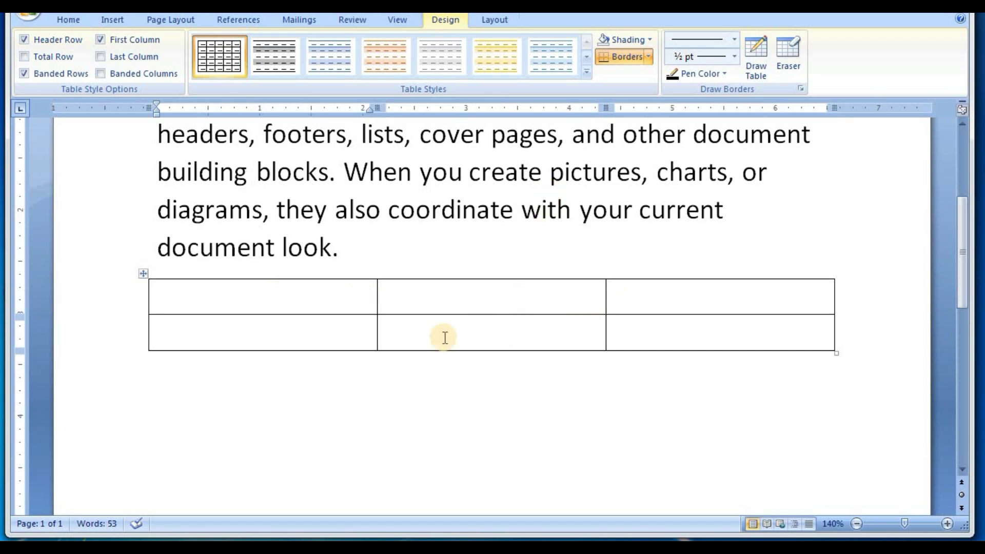
{"action": "left_click", "coordinate": [146, 275]}
{"action": "left_click", "coordinate": [142, 274]}
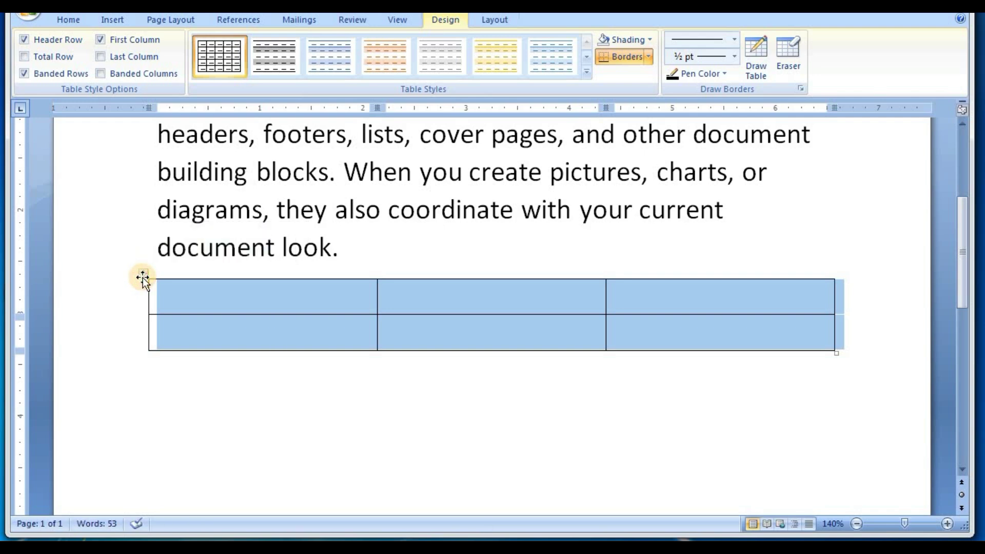
Delete the selected table and freehand-draw a new one with Draw Table, adding column and row lines.
{"action": "key", "text": "BackSpace"}
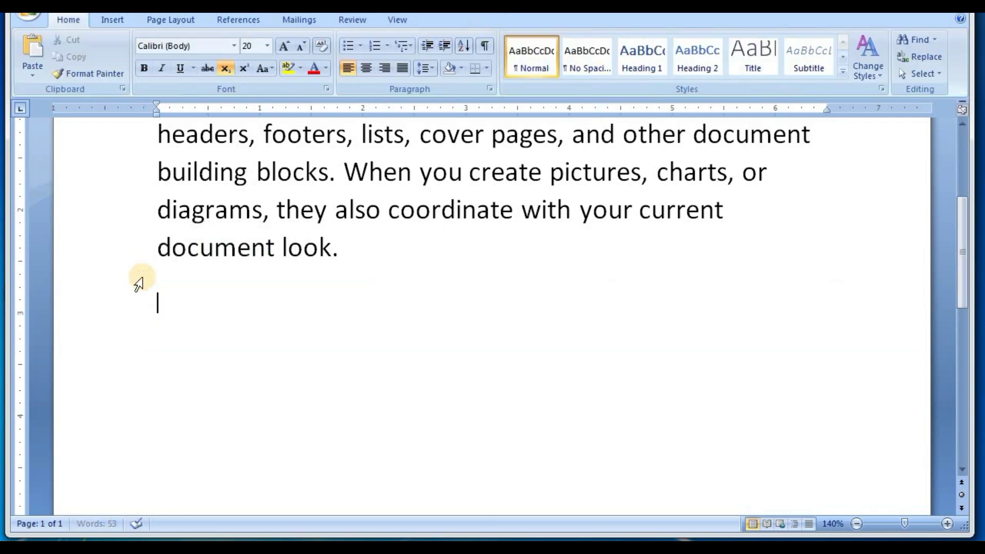
{"action": "left_click", "coordinate": [118, 19]}
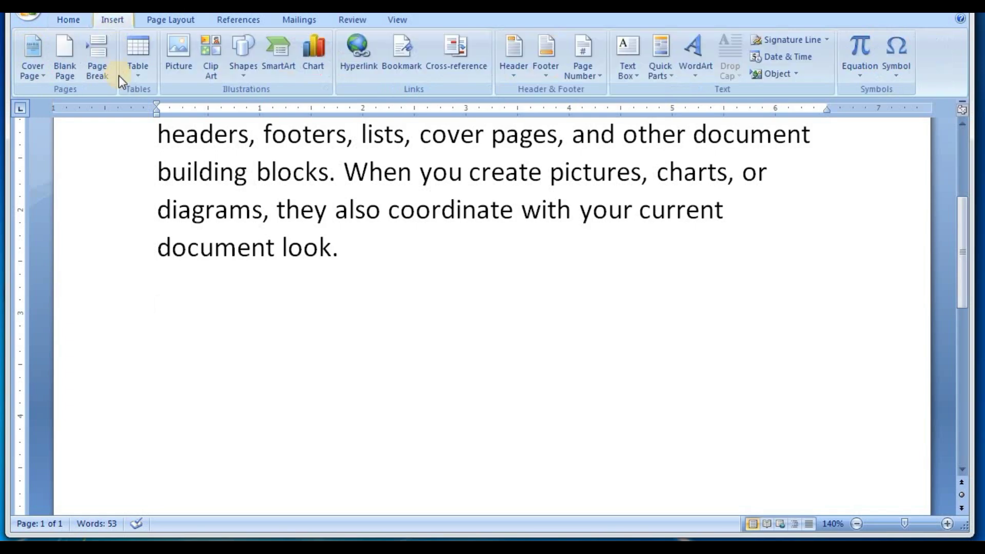
{"action": "left_click", "coordinate": [134, 64]}
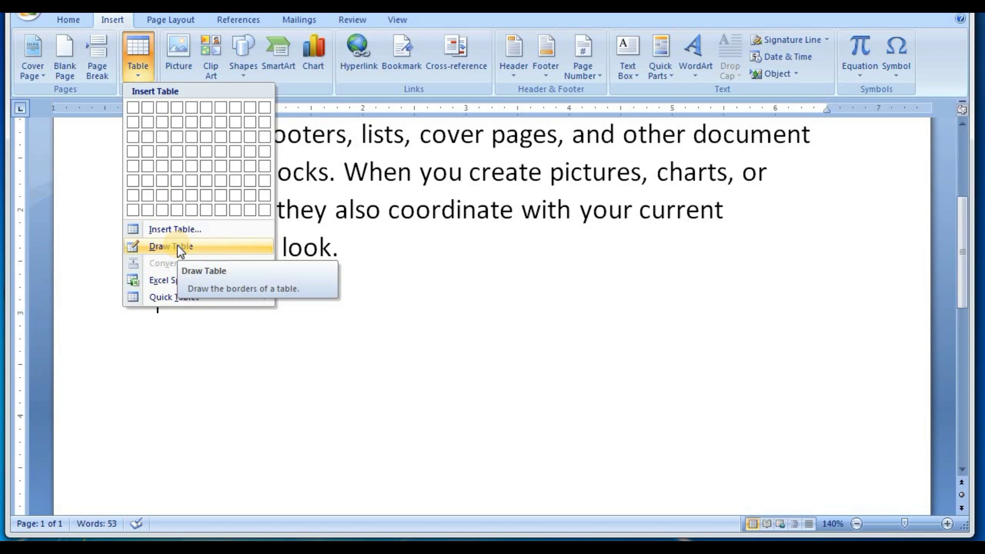
{"action": "left_click", "coordinate": [177, 246]}
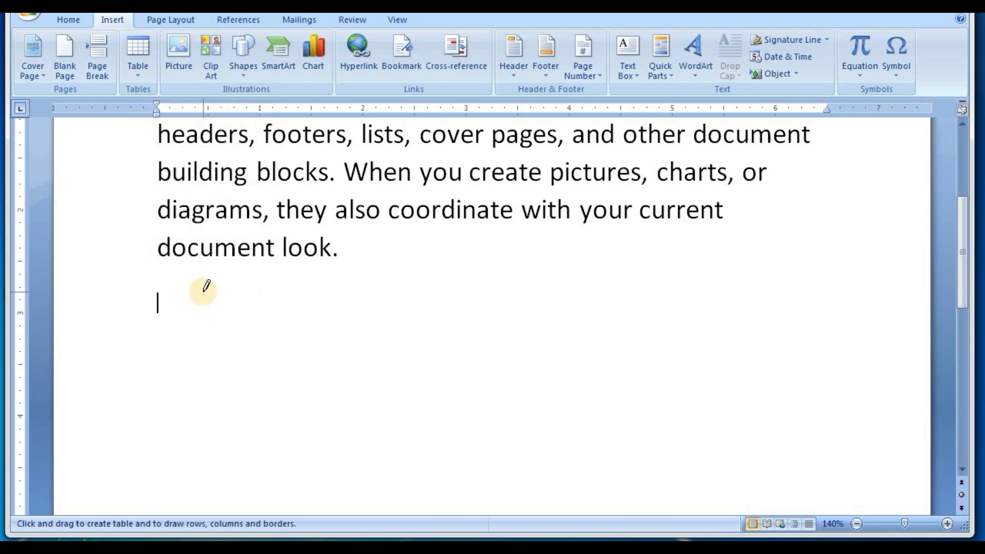
{"action": "mouse_move", "coordinate": [203, 293]}
{"action": "left_mouse_down"}
{"action": "mouse_move", "coordinate": [267, 352]}
{"action": "mouse_move", "coordinate": [650, 358]}
{"action": "left_mouse_up"}
{"action": "left_click_drag", "start_coordinate": [464, 280], "coordinate": [463, 331]}
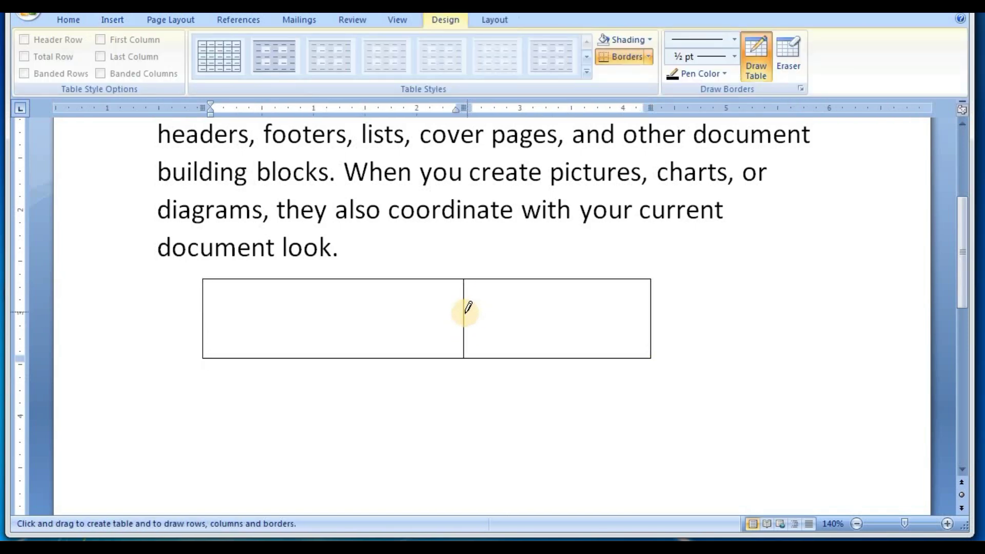
{"action": "left_click_drag", "start_coordinate": [558, 308], "coordinate": [636, 308]}
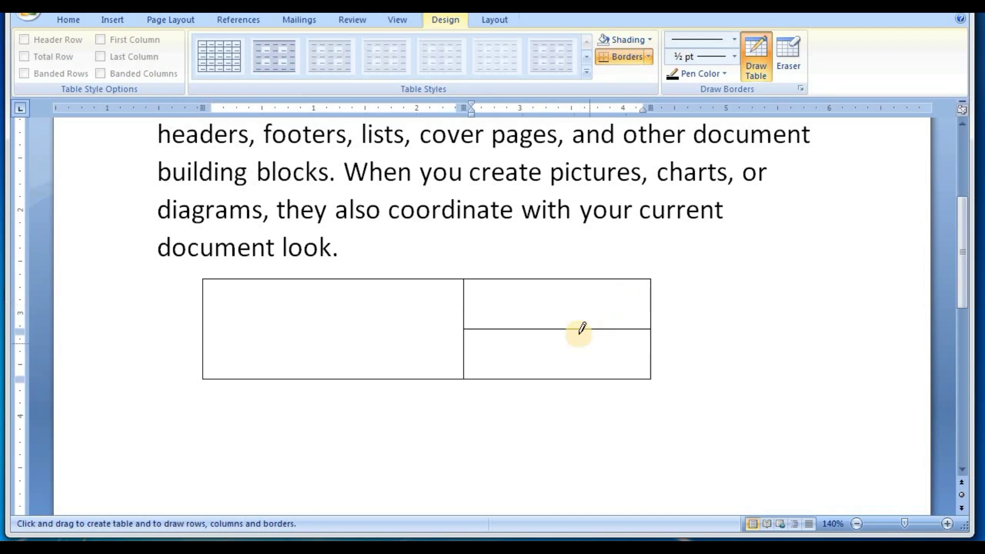
{"action": "mouse_move", "coordinate": [579, 325]}
{"action": "left_mouse_down"}
{"action": "mouse_move", "coordinate": [578, 361]}
{"action": "mouse_move", "coordinate": [577, 352]}
{"action": "mouse_move", "coordinate": [648, 336]}
{"action": "left_mouse_up"}
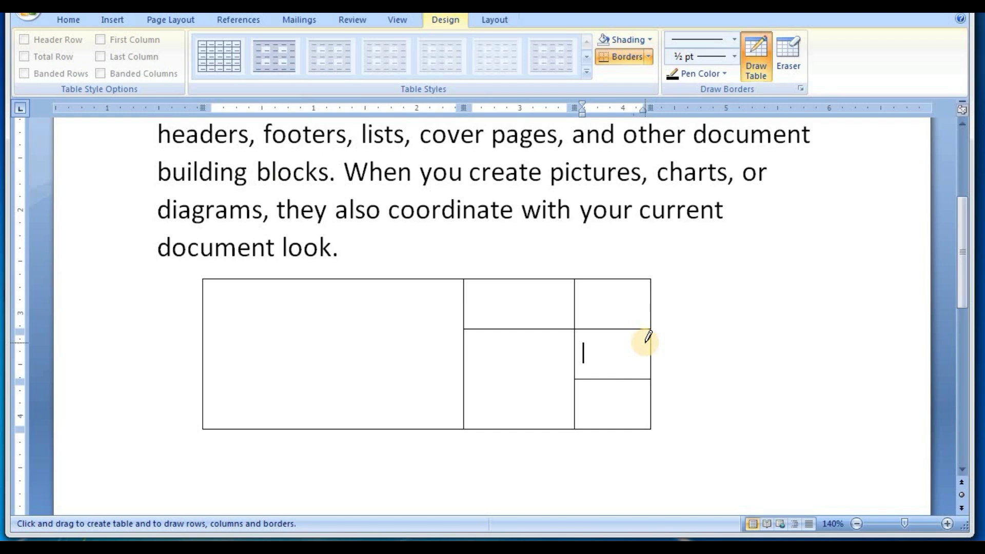
{"action": "left_click_drag", "start_coordinate": [646, 329], "coordinate": [645, 314]}
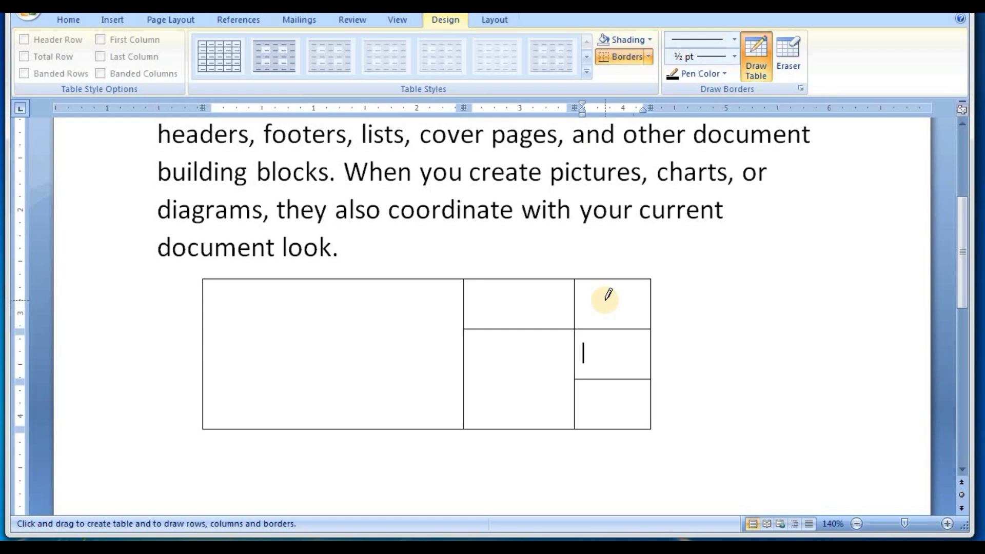
Turn off Draw Table, select the whole hand-drawn table and delete it.
{"action": "left_click", "coordinate": [762, 65]}
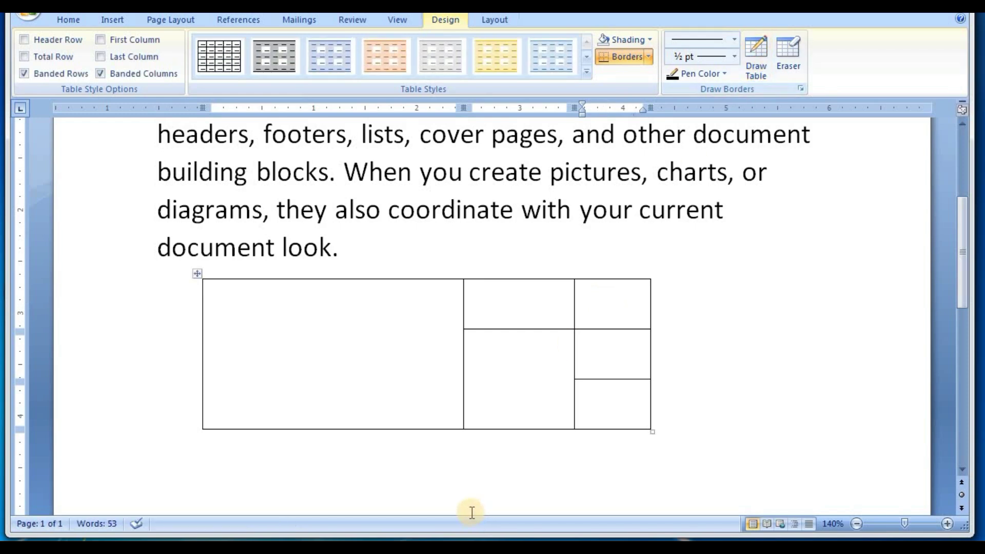
{"action": "left_click", "coordinate": [440, 355]}
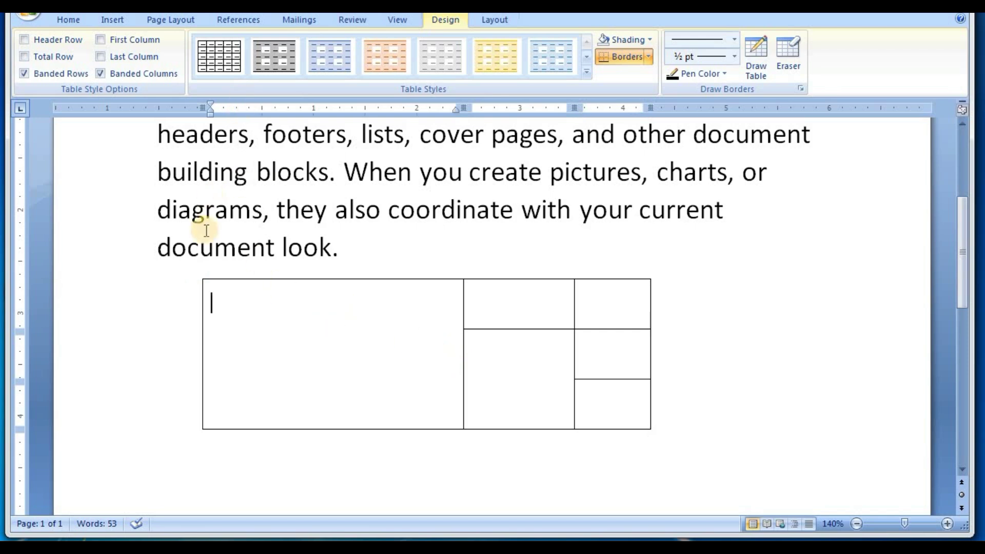
{"action": "left_click", "coordinate": [191, 289]}
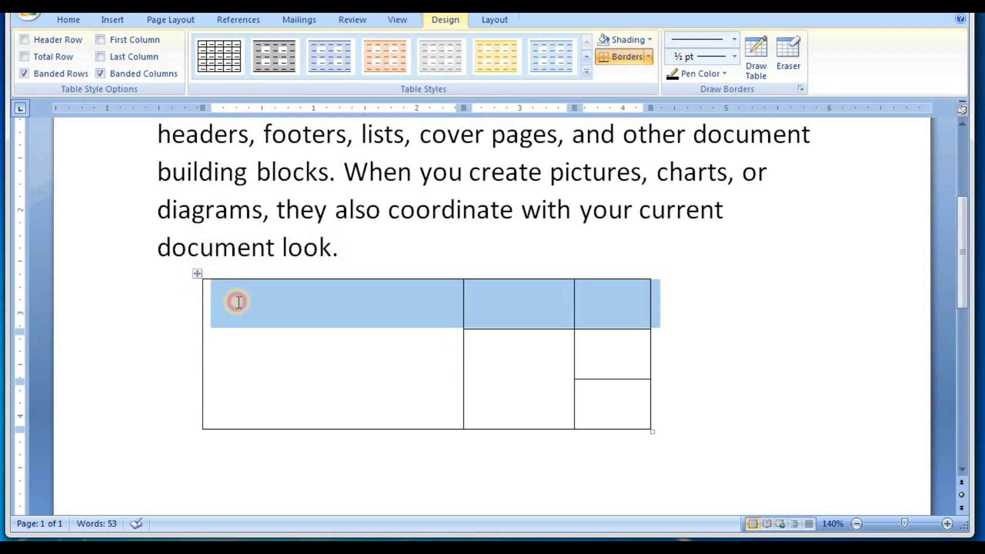
{"action": "left_click", "coordinate": [237, 302]}
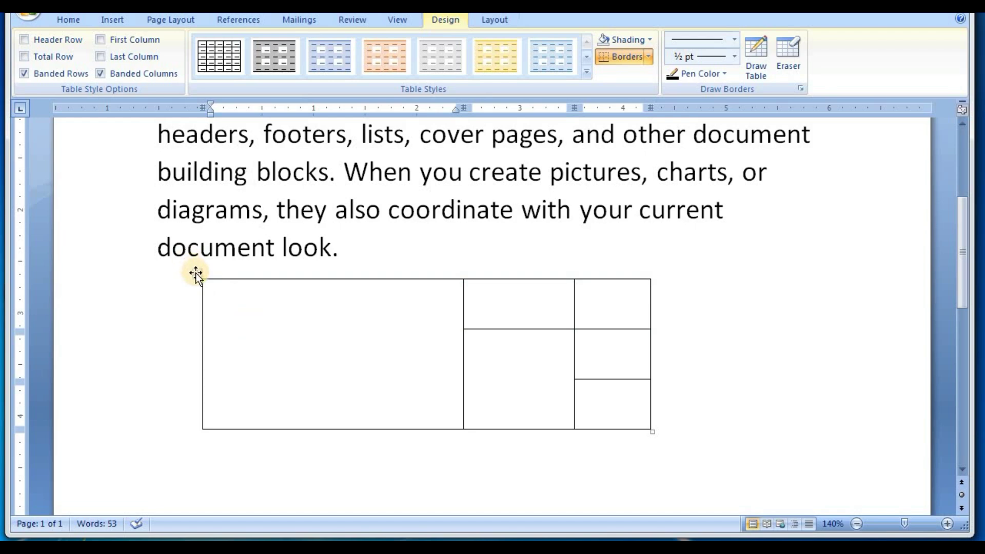
{"action": "left_click", "coordinate": [196, 273]}
{"action": "key", "text": "BackSpace"}
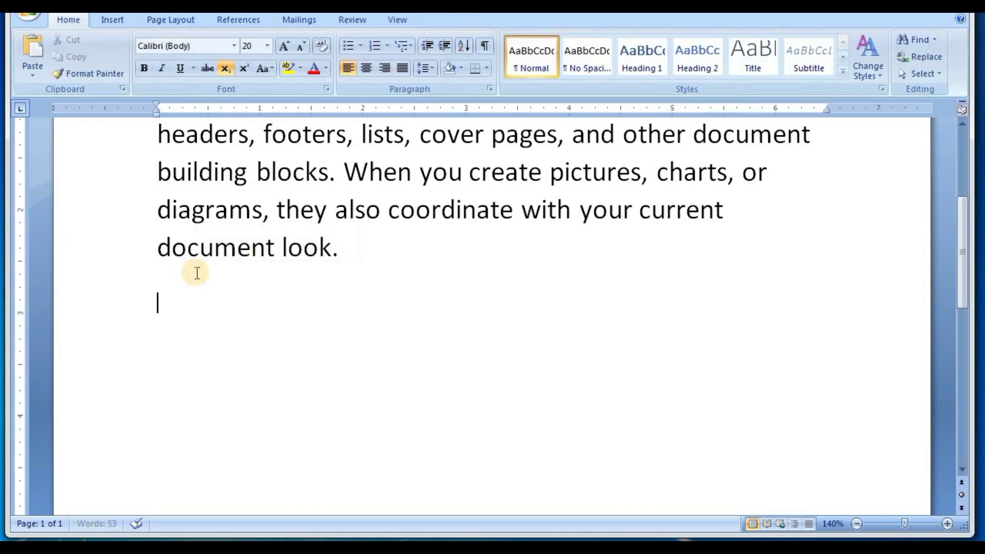
Embed an Excel spreadsheet below the paragraph and type test text into cells A1 and B1.
{"action": "left_click", "coordinate": [112, 21]}
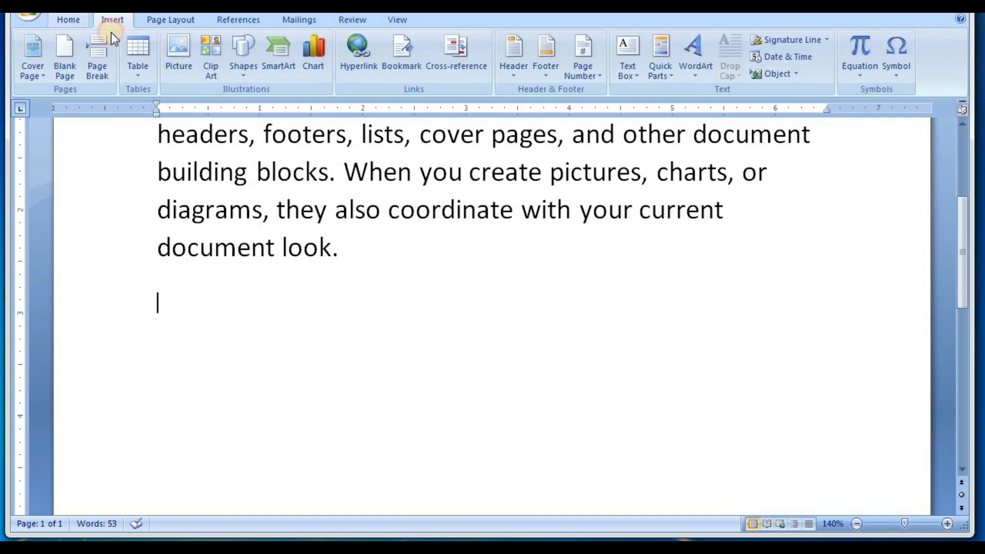
{"action": "left_click", "coordinate": [131, 69]}
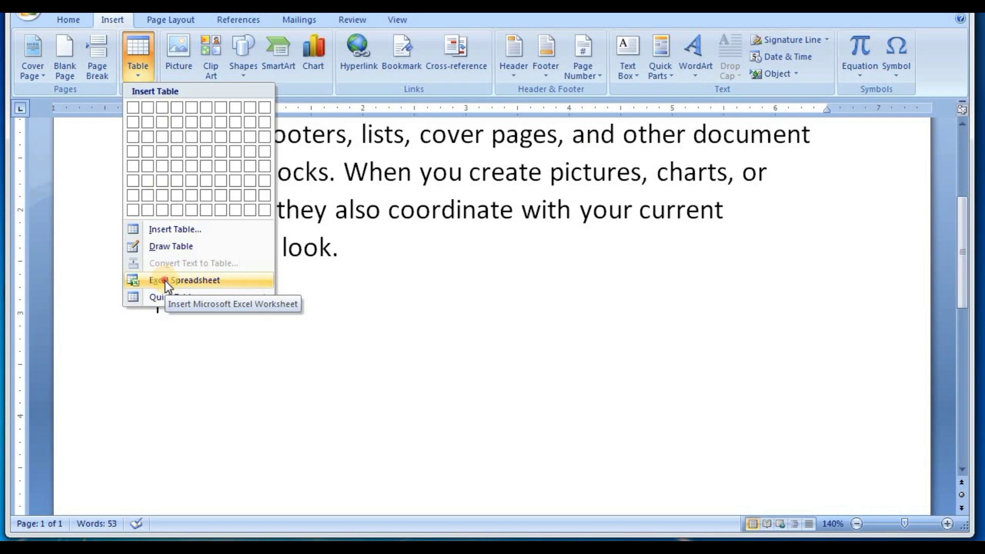
{"action": "left_click", "coordinate": [165, 280]}
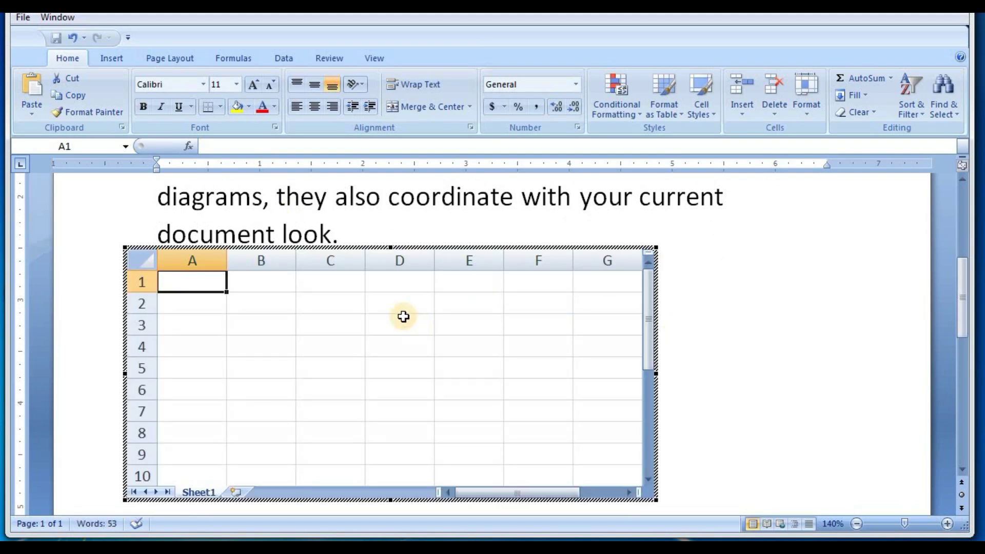
{"action": "type", "text": "kfskfsa"}
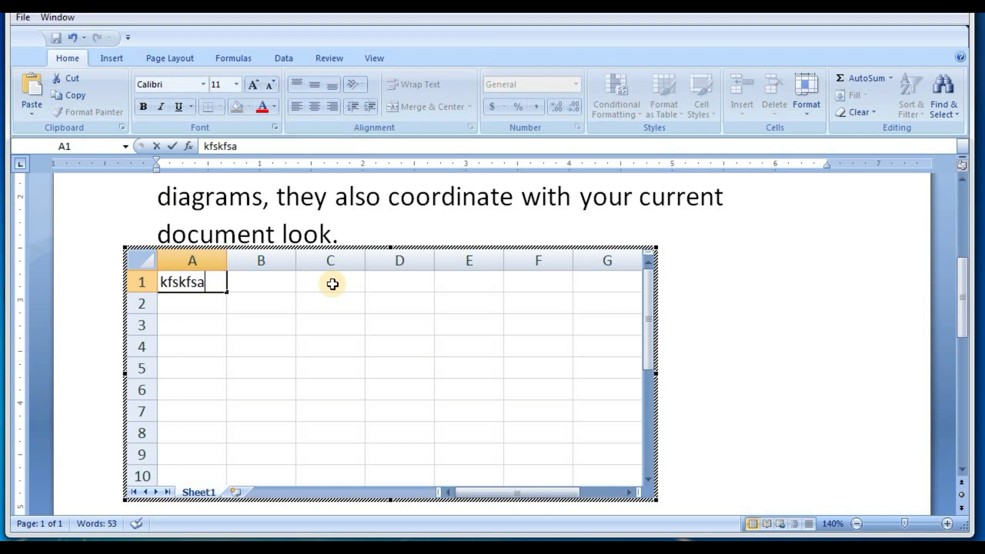
{"action": "key", "text": "Tab"}
{"action": "type", "text": "mlskllas"}
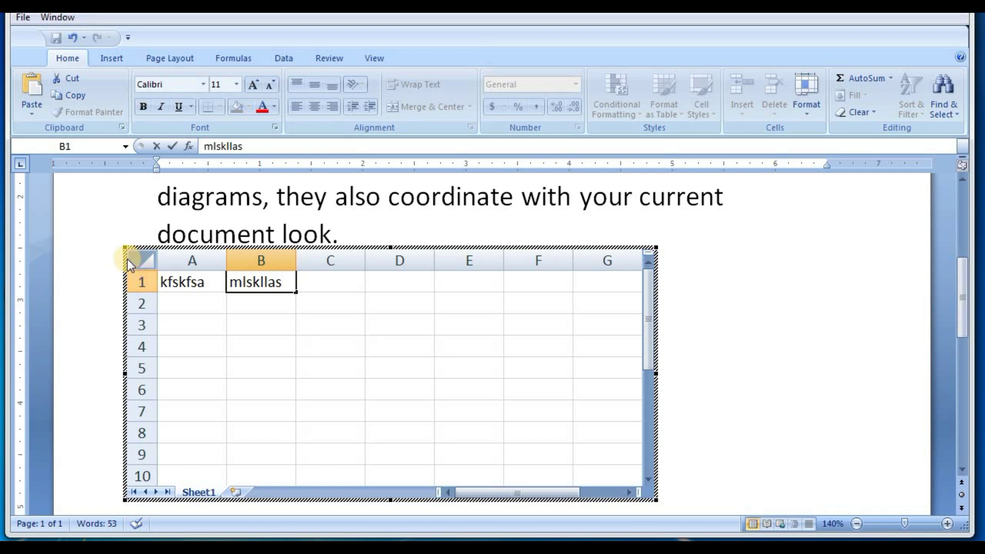
Select the entire worksheet and clear its test entries.
{"action": "left_click", "coordinate": [138, 252]}
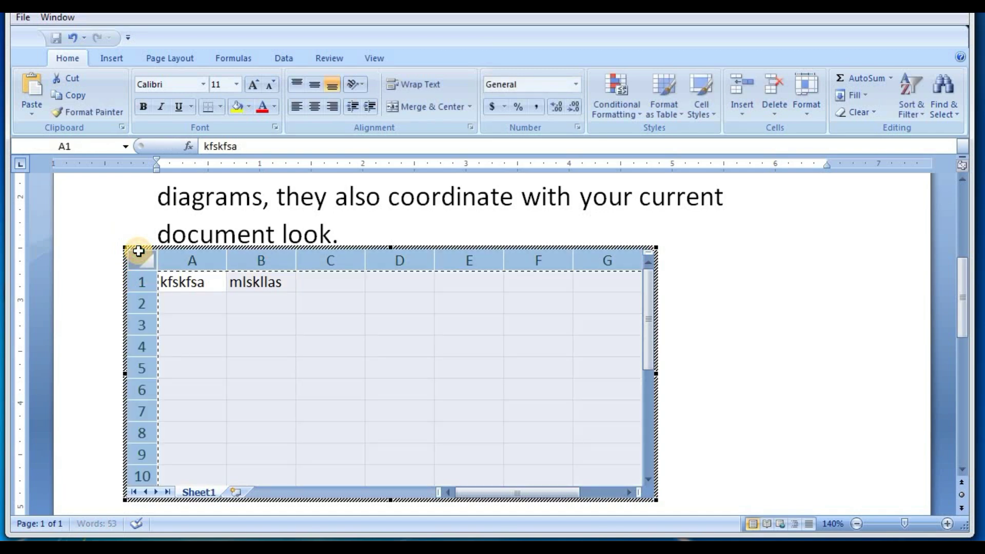
{"action": "key", "text": "Delete"}
{"action": "left_click", "coordinate": [139, 251]}
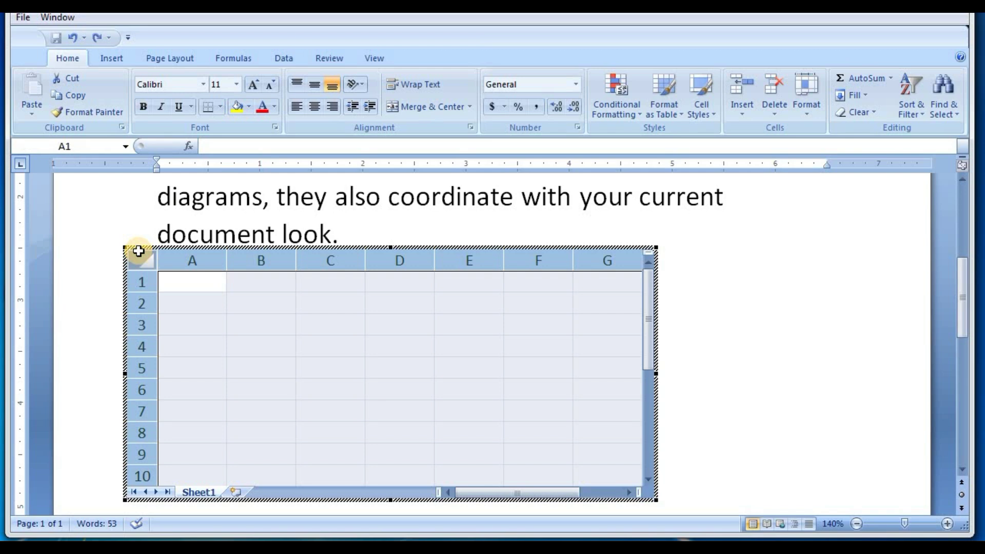
{"action": "key", "text": "ctrl+z"}
{"action": "key", "text": "ctrl+z"}
{"action": "key", "text": "ctrl+z"}
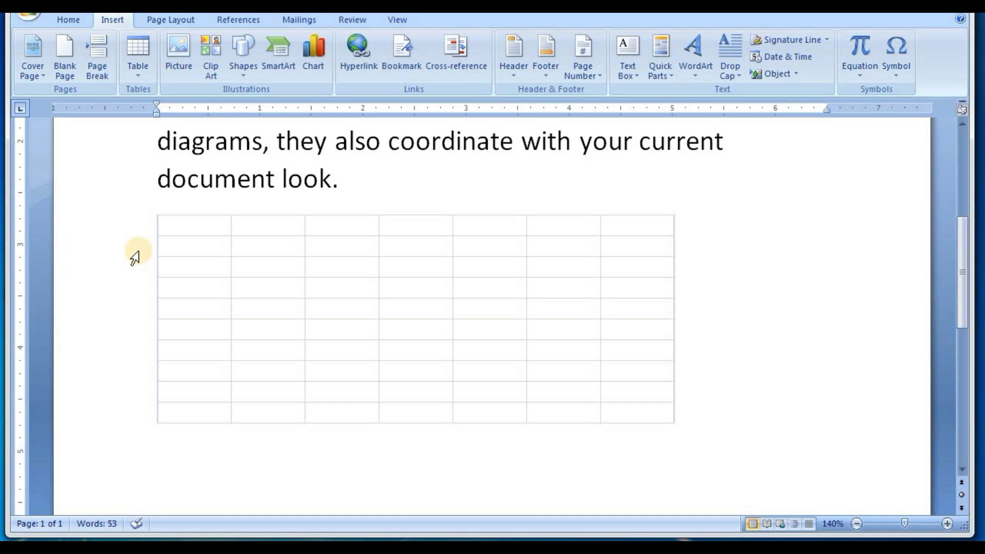
Type over the embedded worksheet to replace it, then delete the stray z.
{"action": "type", "text": "z"}
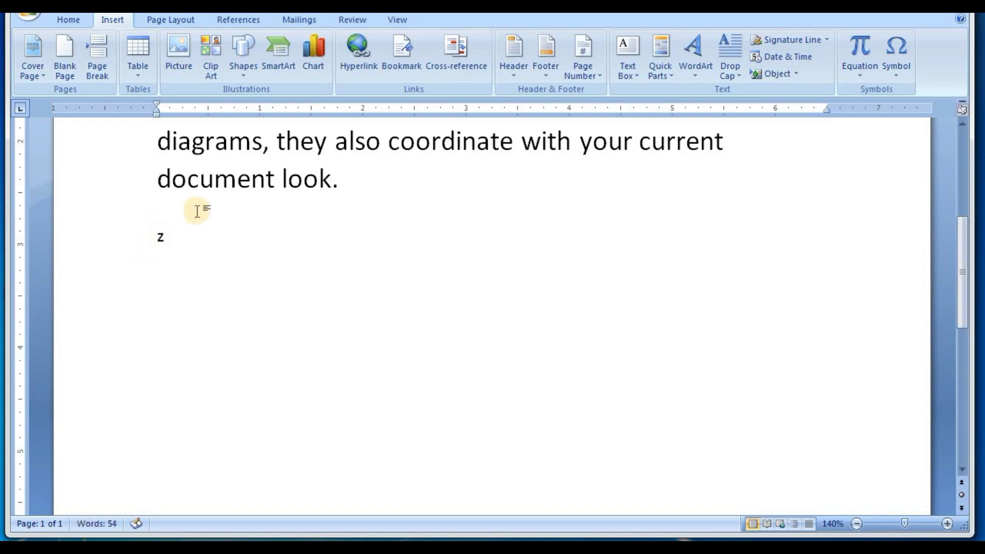
{"action": "key", "text": "BackSpace"}
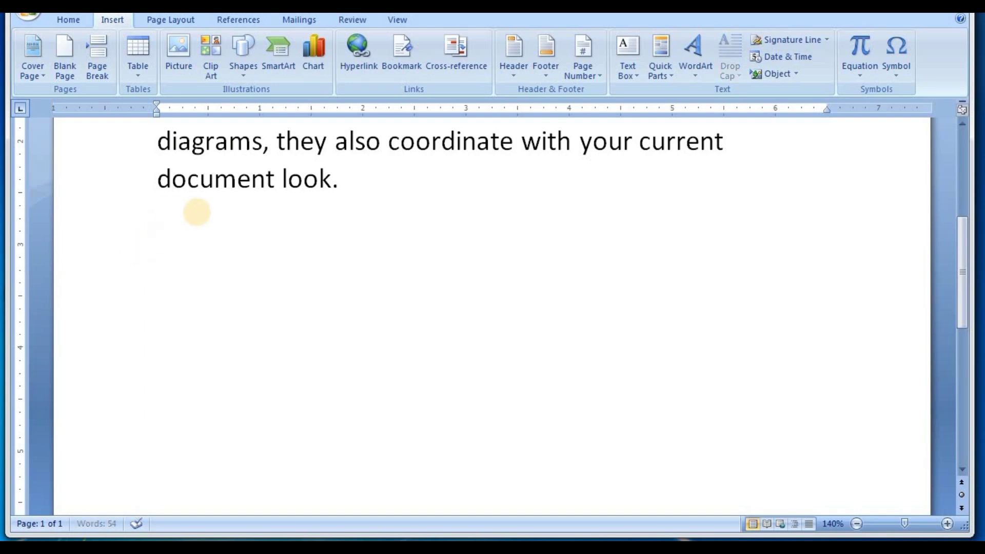
{"action": "key", "text": "Up"}
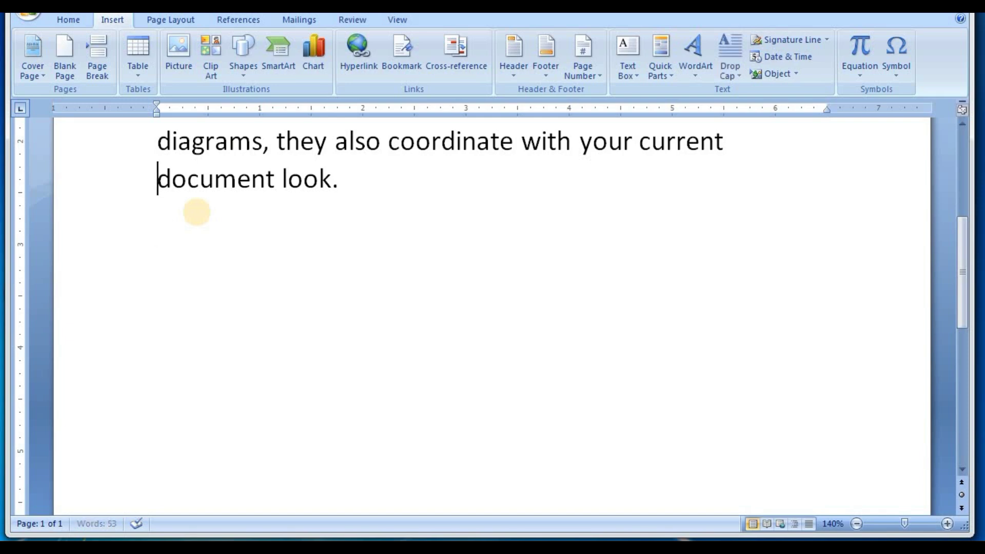
{"action": "key", "text": "Up"}
{"action": "key", "text": "Up"}
{"action": "key", "text": "Up"}
{"action": "key", "text": "Up"}
{"action": "key", "text": "Up"}
{"action": "key", "text": "Up"}
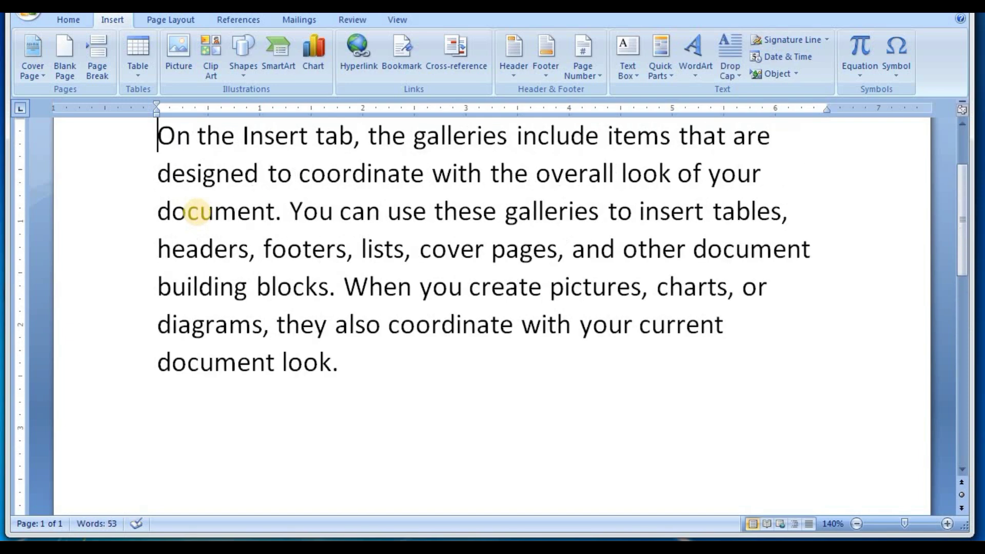
Browse the Quick Tables gallery and close it without inserting a table.
{"action": "left_click", "coordinate": [131, 73]}
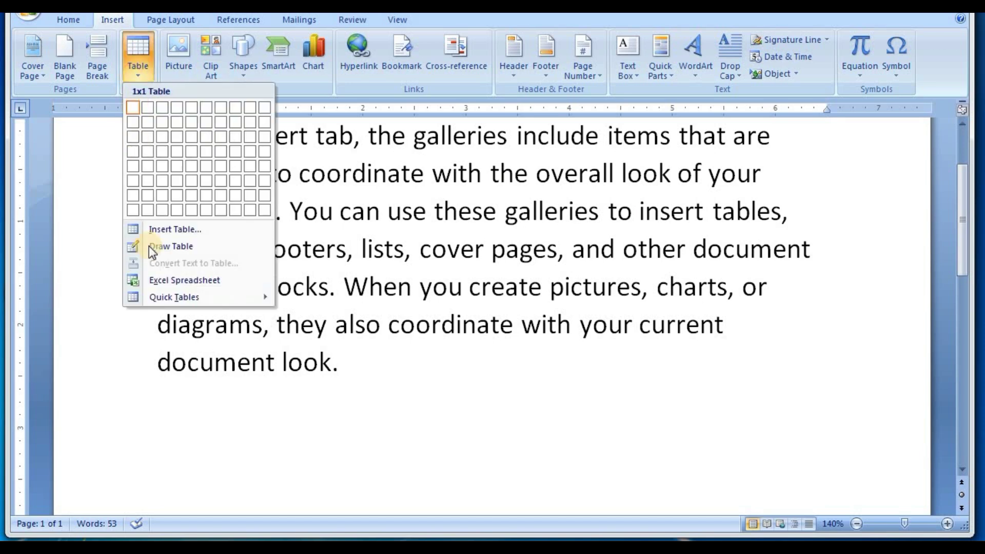
{"action": "left_click", "coordinate": [170, 300]}
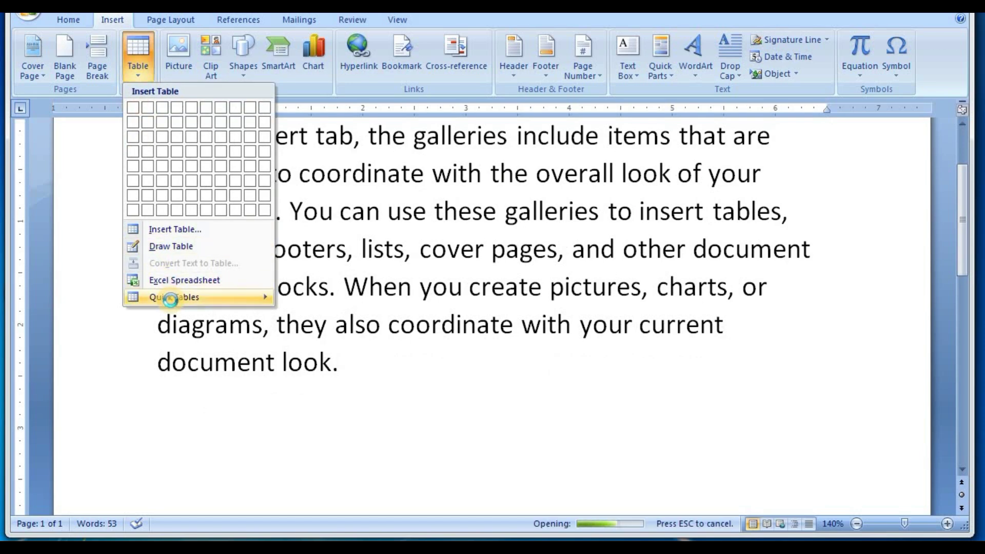
{"action": "left_click", "coordinate": [220, 413]}
{"action": "left_click", "coordinate": [339, 365]}
Add two empty lines below the paragraph, leaving the caret on the first one.
{"action": "key", "text": "Return"}
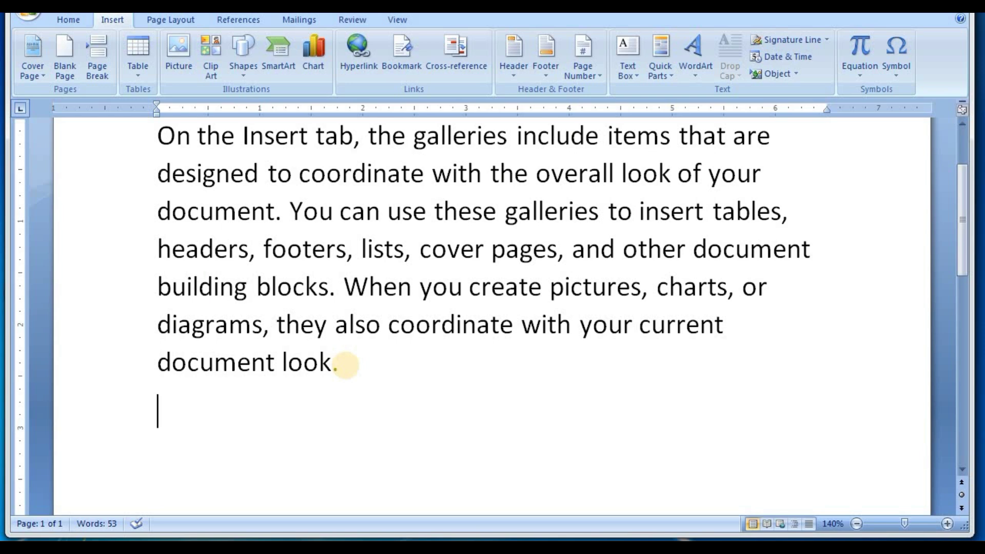
{"action": "key", "text": "Return"}
{"action": "key", "text": "Up"}
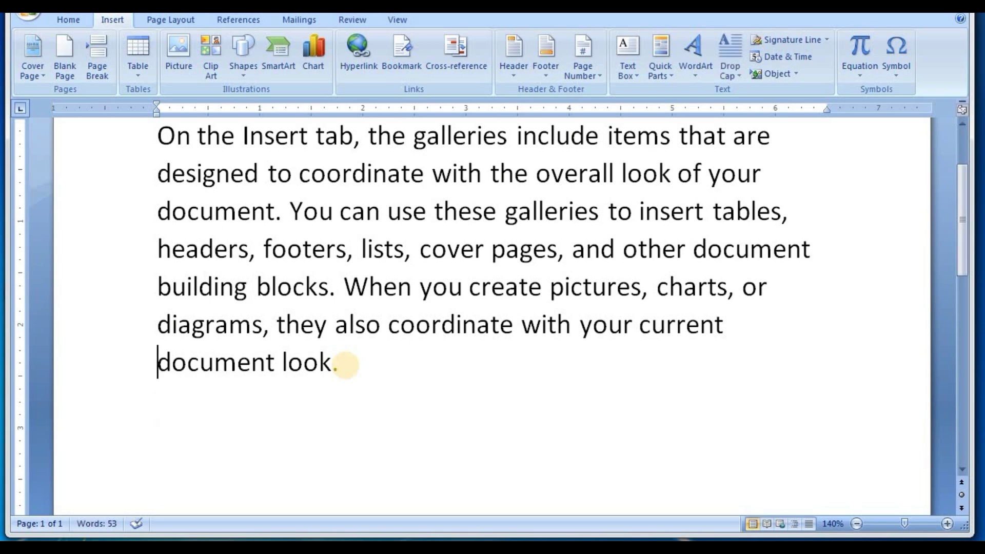
{"action": "key", "text": "Down"}
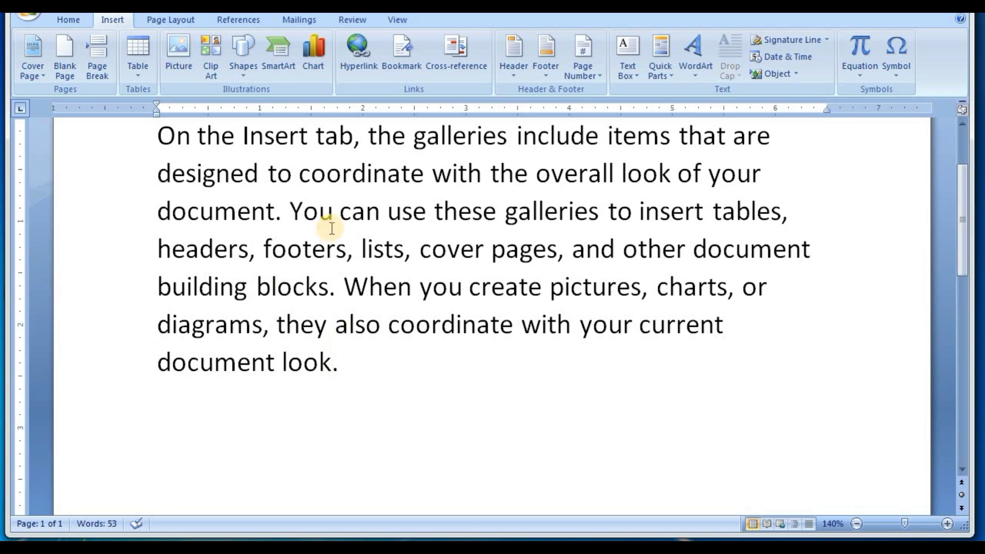
{"action": "left_click", "coordinate": [139, 71]}
{"action": "mouse_move", "coordinate": [174, 297]}
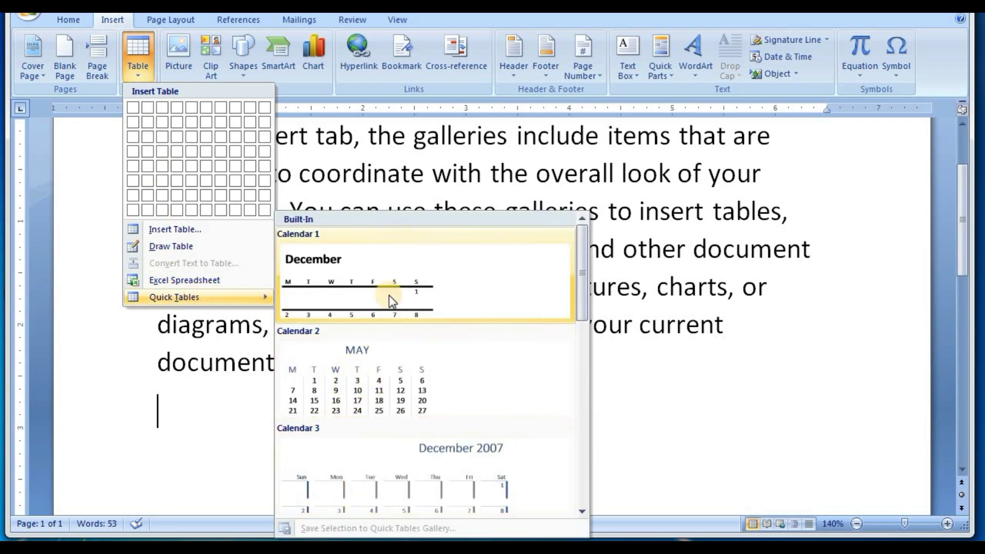
{"action": "left_click", "coordinate": [371, 382]}
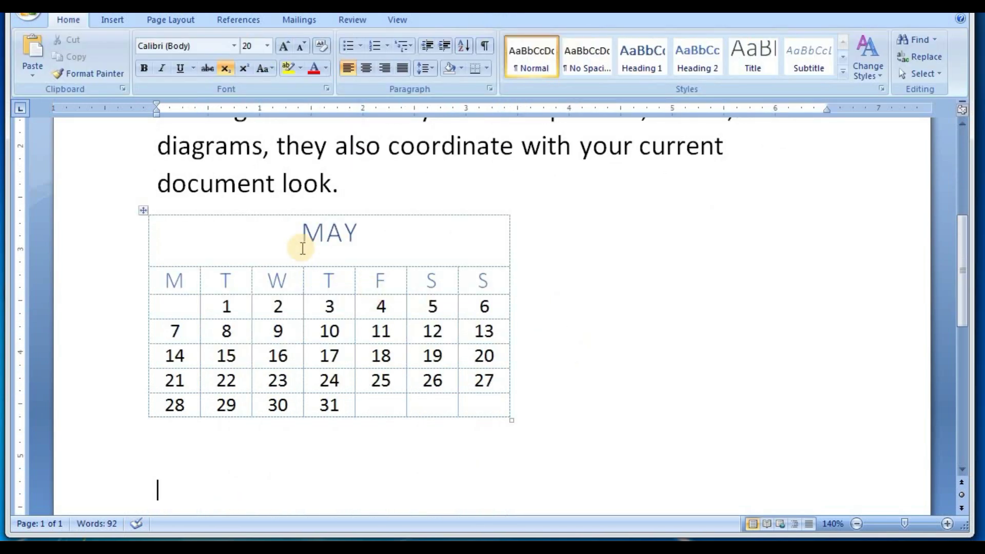
{"action": "mouse_move", "coordinate": [165, 223]}
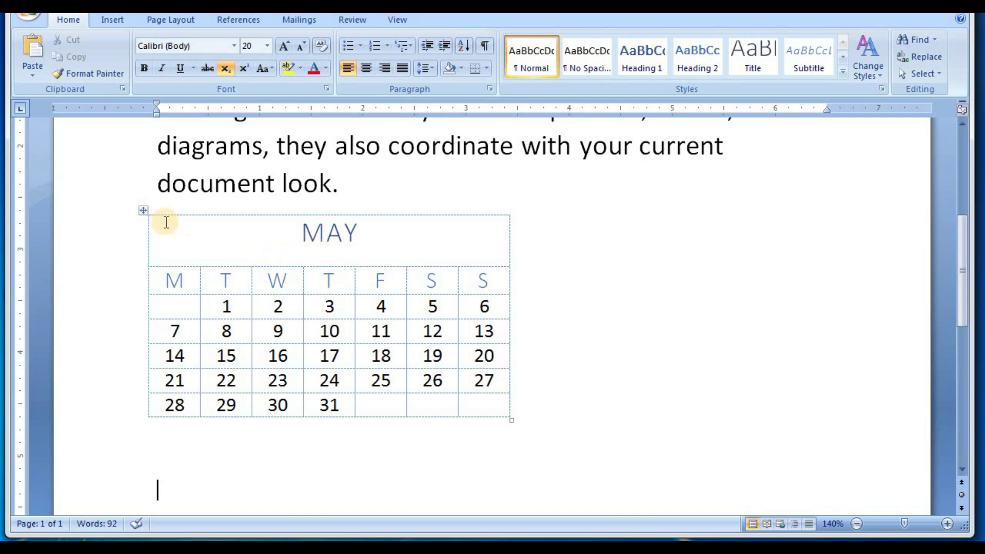
{"action": "left_click", "coordinate": [142, 210]}
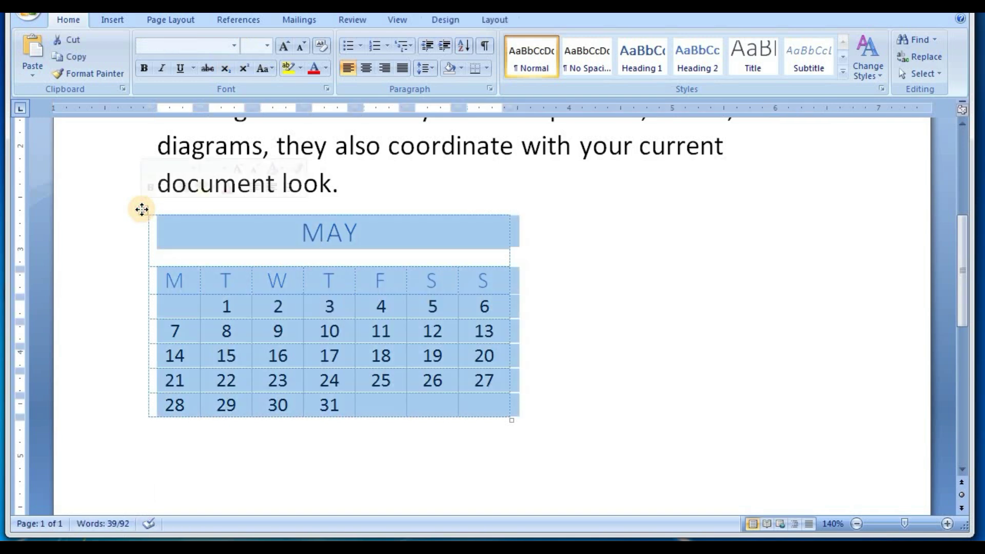
{"action": "key", "text": "BackSpace"}
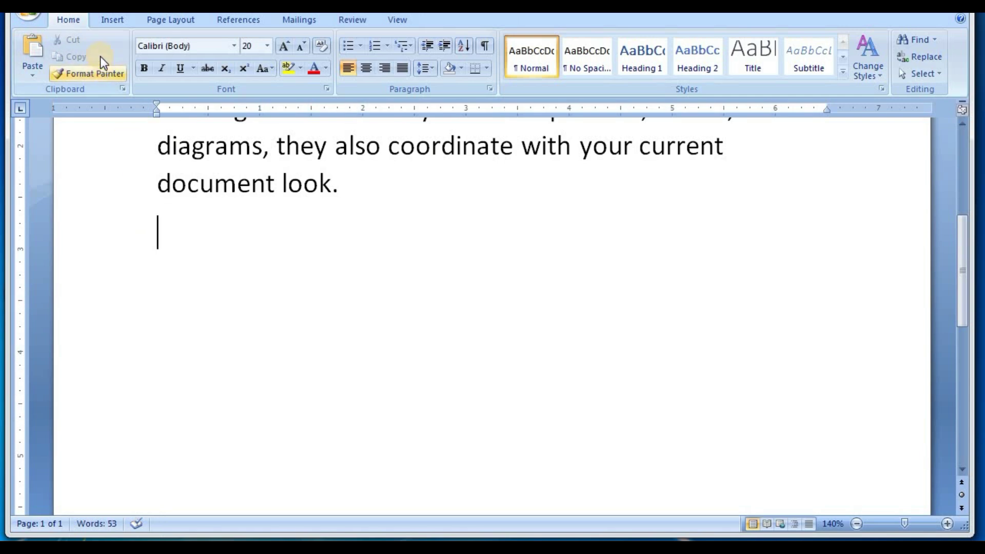
Insert a 4x3 table beneath the paragraph and place the caret in row 2, column 2.
{"action": "left_click", "coordinate": [112, 19]}
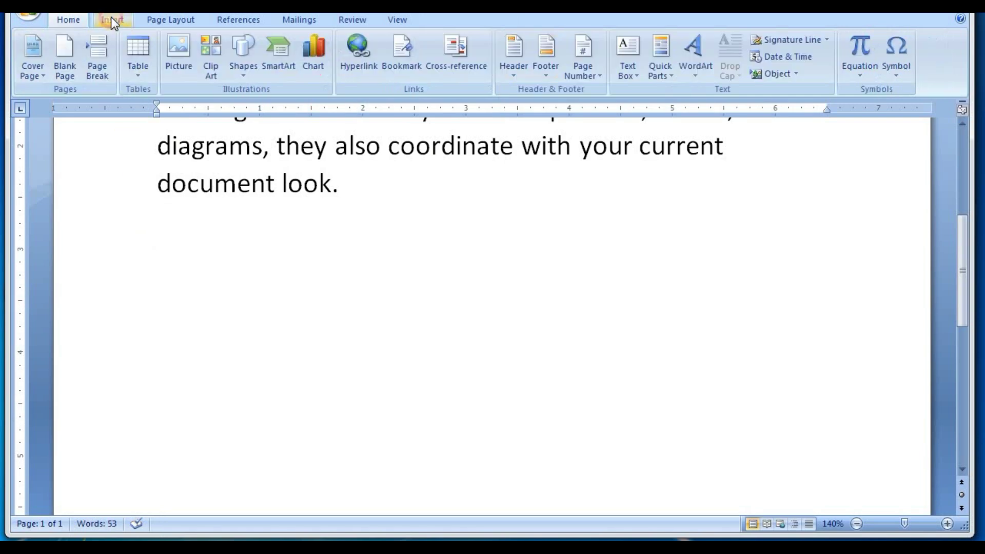
{"action": "left_click", "coordinate": [135, 72]}
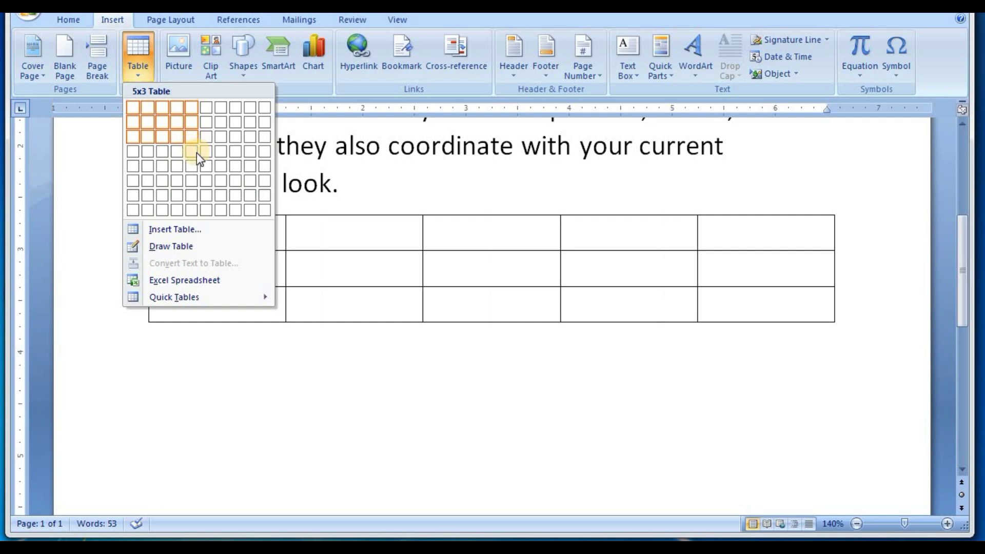
{"action": "left_click", "coordinate": [176, 136]}
{"action": "left_click", "coordinate": [312, 305]}
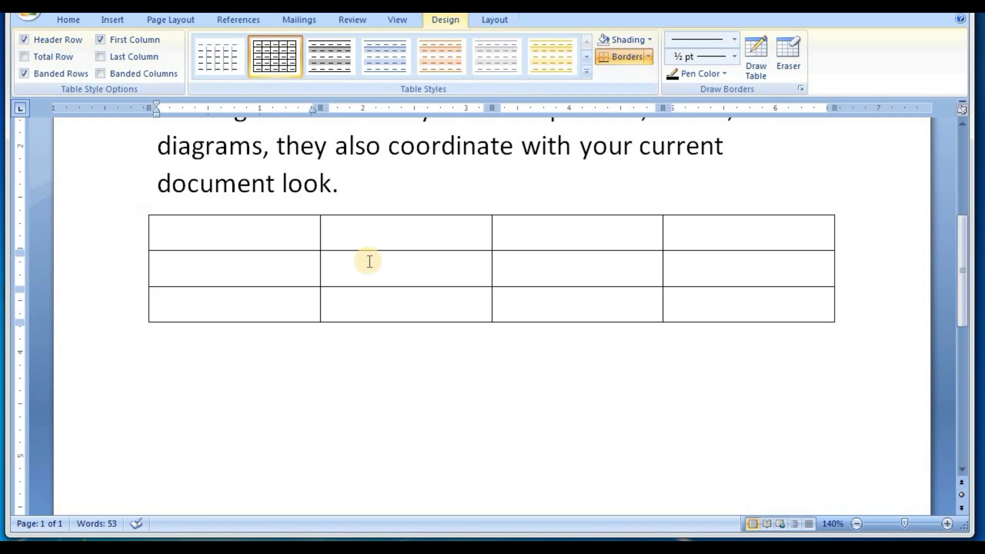
{"action": "left_click", "coordinate": [365, 182]}
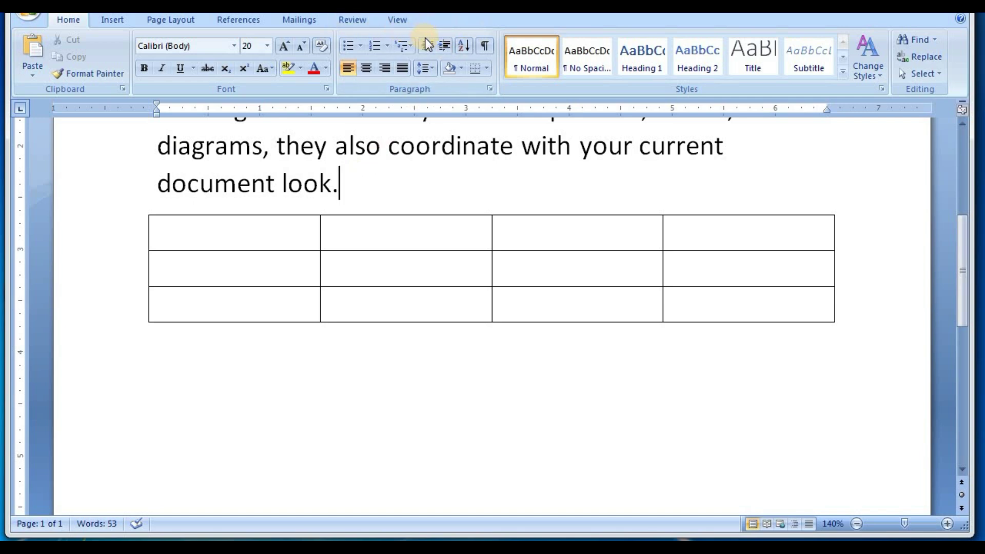
{"action": "left_click", "coordinate": [377, 258]}
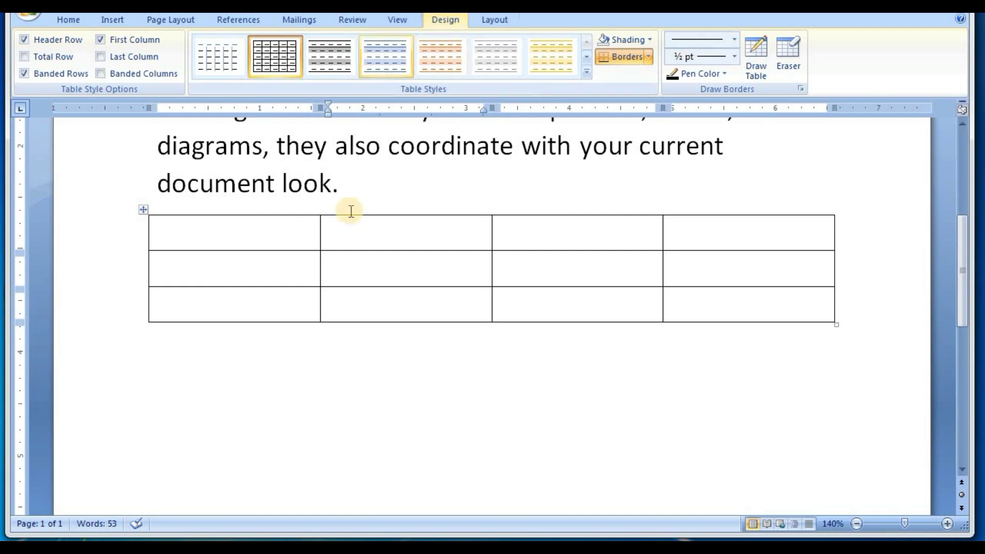
Type the header row: name, class, no, marks.
{"action": "left_click", "coordinate": [261, 234]}
{"action": "type", "text": "name"}
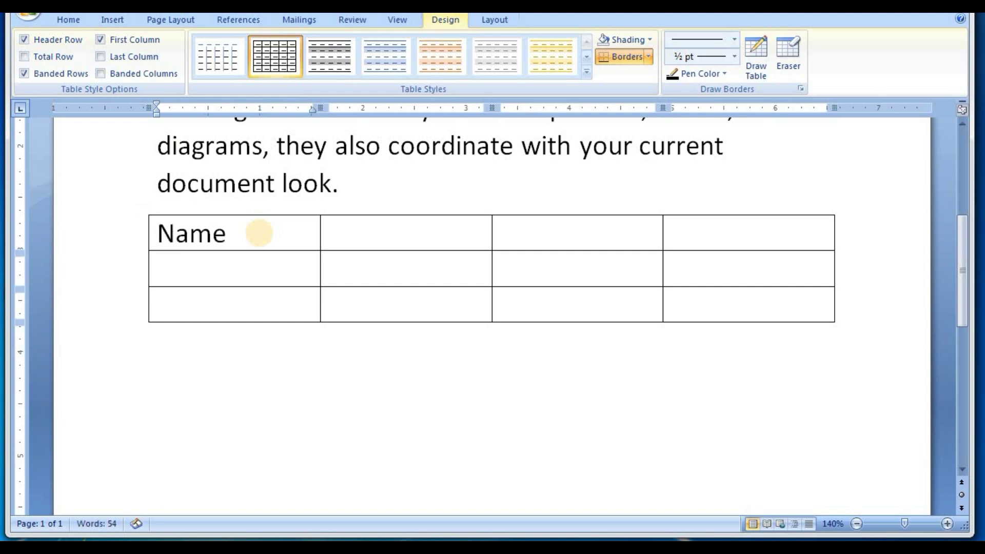
{"action": "left_click", "coordinate": [347, 234]}
{"action": "type", "text": "class"}
{"action": "key", "text": "Tab"}
{"action": "type", "text": "no"}
{"action": "key", "text": "Tab"}
{"action": "type", "text": "marks"}
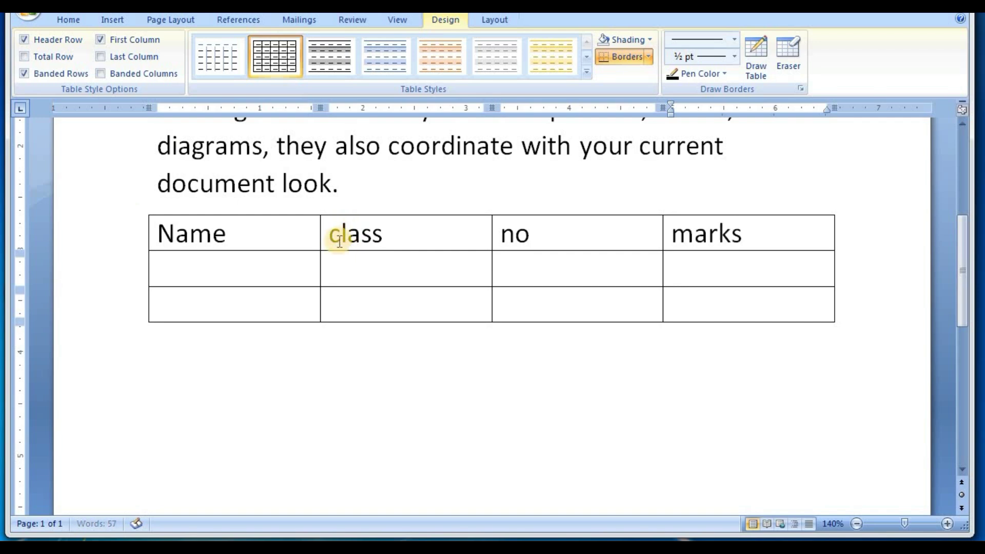
Fill the data rows x, 5, 12, 89 and y, 5, 14, 64.
{"action": "left_click", "coordinate": [204, 276]}
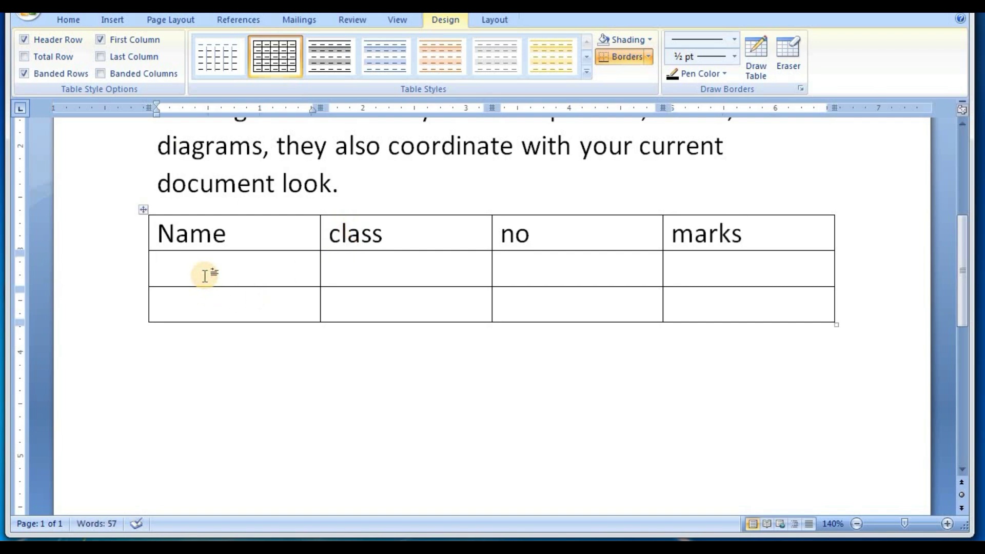
{"action": "type", "text": "x"}
{"action": "left_click", "coordinate": [209, 302]}
{"action": "type", "text": "y"}
{"action": "left_click", "coordinate": [364, 272]}
{"action": "type", "text": "5"}
{"action": "left_click", "coordinate": [367, 305]}
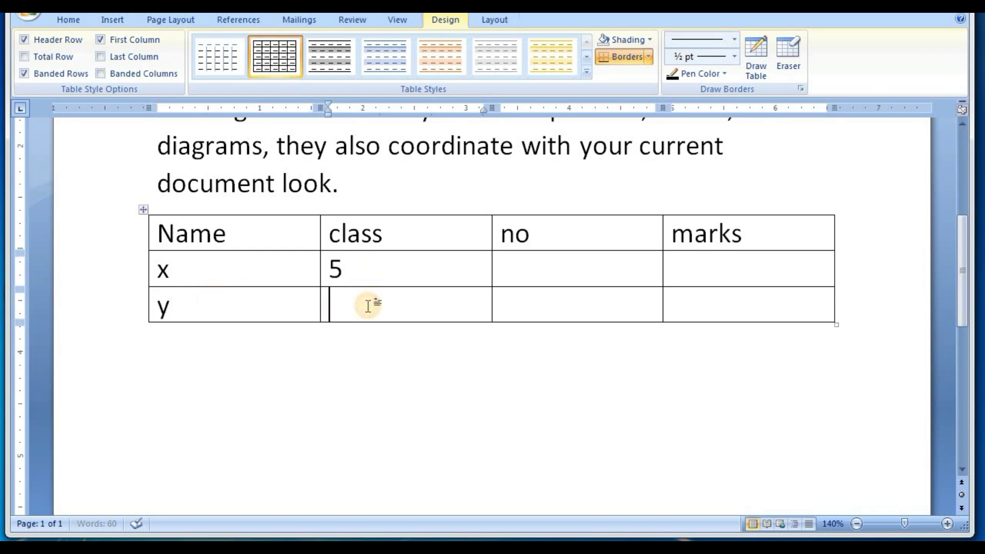
{"action": "type", "text": "5"}
{"action": "left_click", "coordinate": [510, 260]}
{"action": "type", "text": "1"}
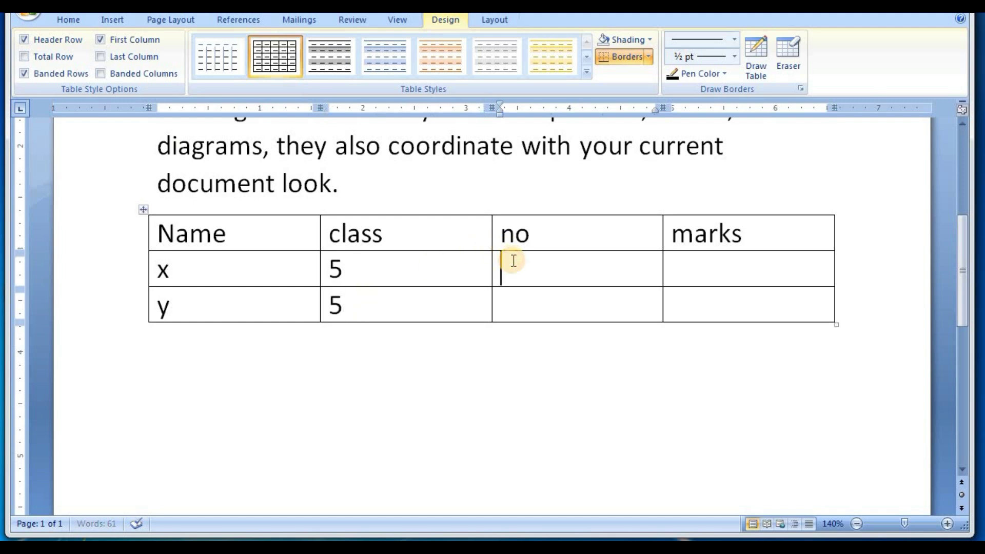
{"action": "type", "text": "2"}
{"action": "left_click", "coordinate": [513, 305]}
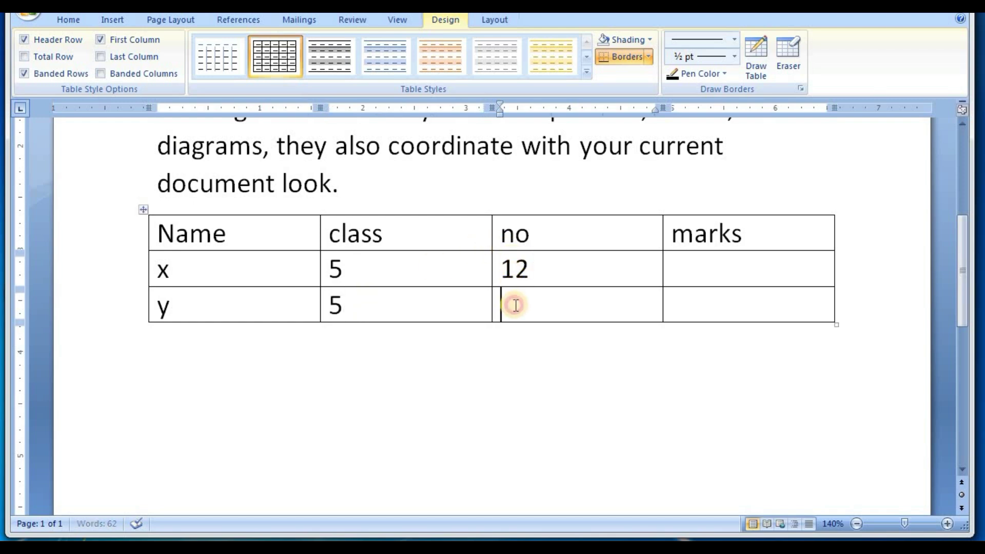
{"action": "type", "text": "14"}
{"action": "left_click", "coordinate": [686, 270]}
{"action": "type", "text": "89"}
{"action": "left_click", "coordinate": [696, 305]}
{"action": "type", "text": "64"}
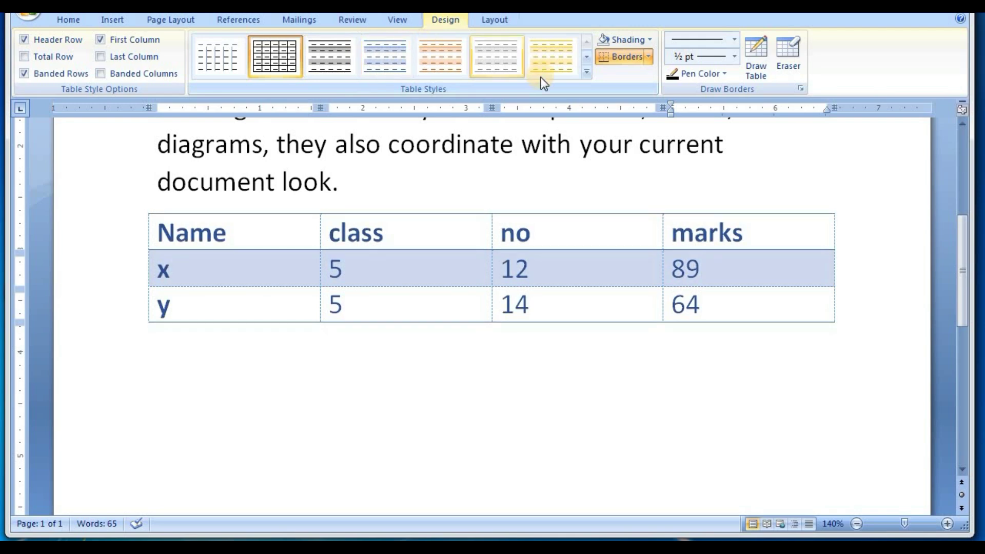
Try the orange table style, then apply a light style with uppercase centred headings and dashed gridlines.
{"action": "left_click", "coordinate": [586, 72]}
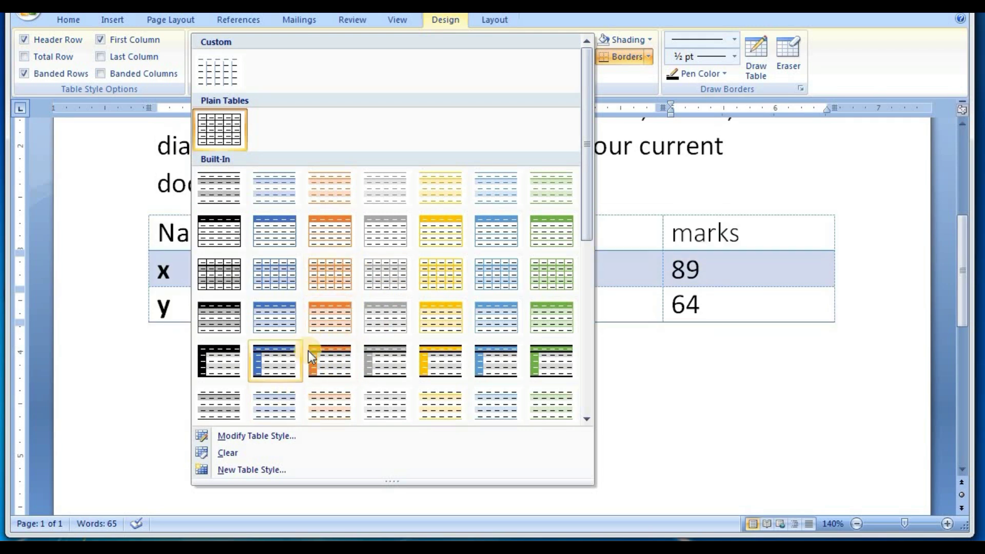
{"action": "left_click", "coordinate": [319, 362]}
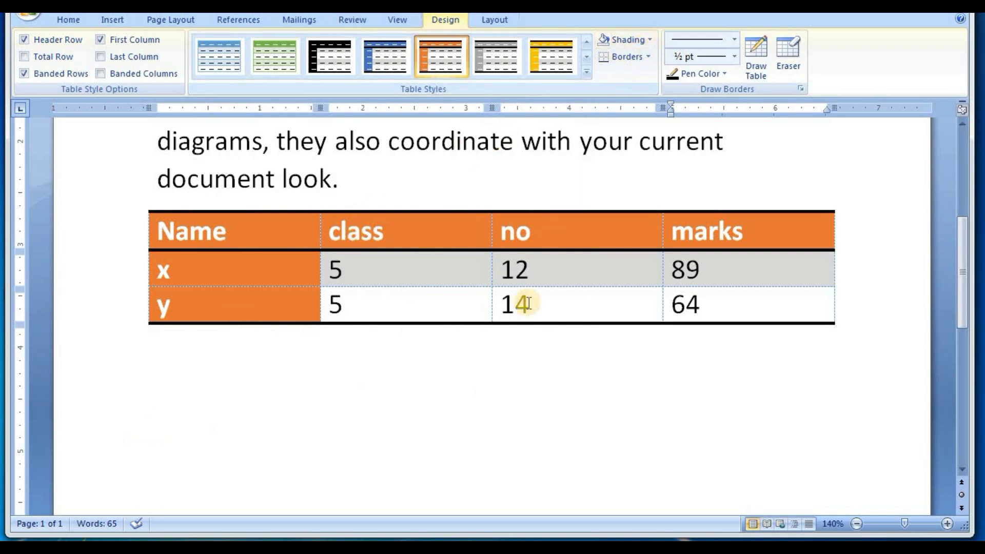
{"action": "left_click", "coordinate": [588, 60]}
{"action": "left_click", "coordinate": [588, 42]}
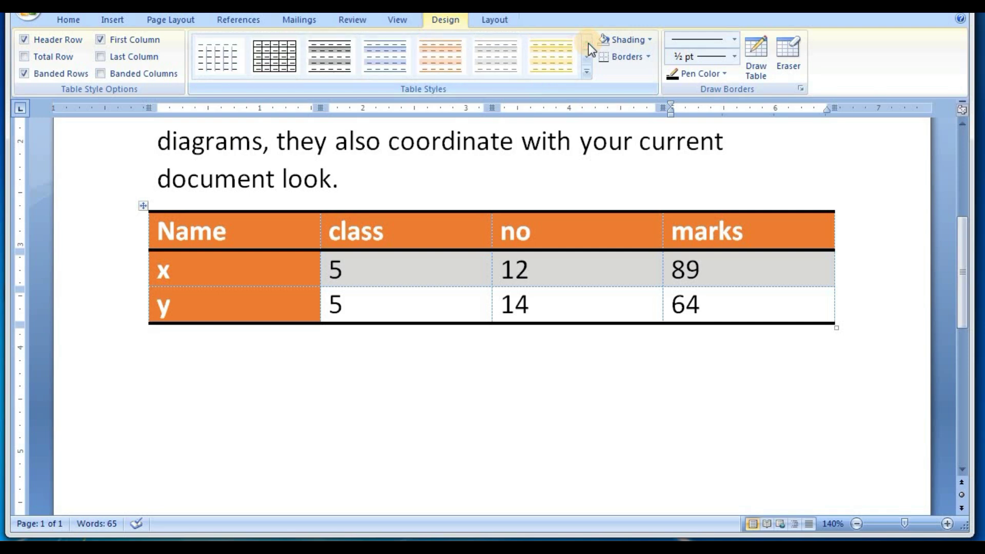
{"action": "left_click", "coordinate": [223, 58]}
{"action": "left_click", "coordinate": [281, 410]}
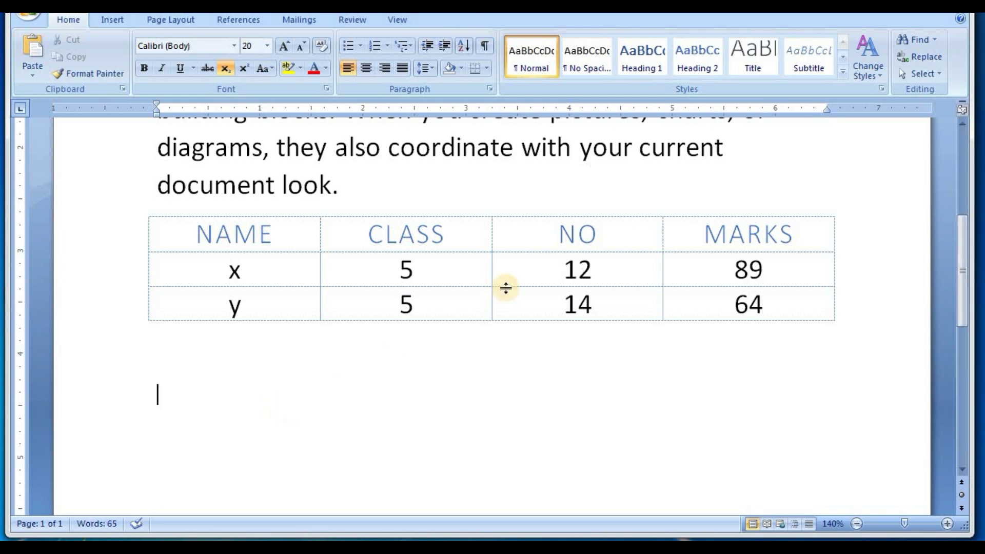
Shade the 12 cell yellow as a trial, then set its shading back to No Color.
{"action": "left_click", "coordinate": [436, 263]}
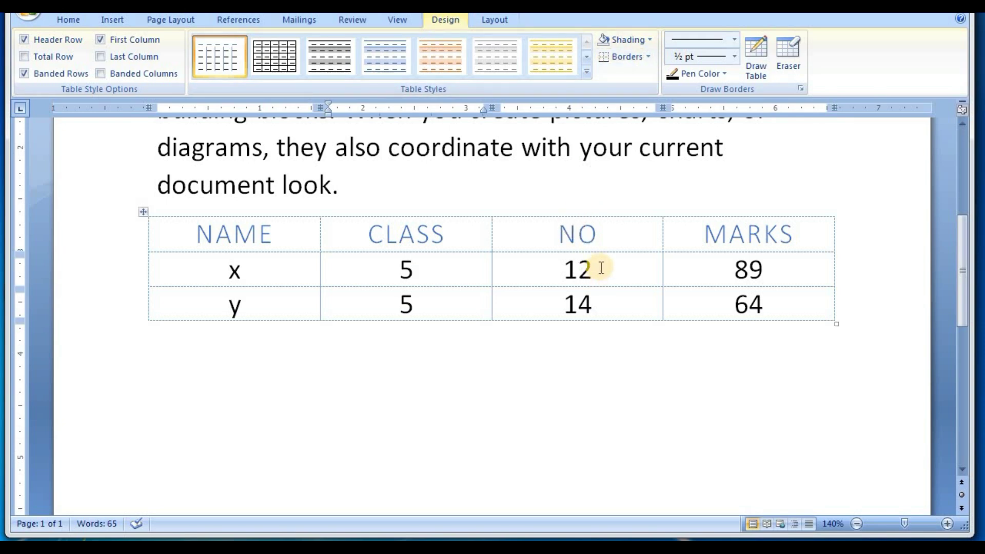
{"action": "left_click_drag", "start_coordinate": [601, 268], "coordinate": [531, 272]}
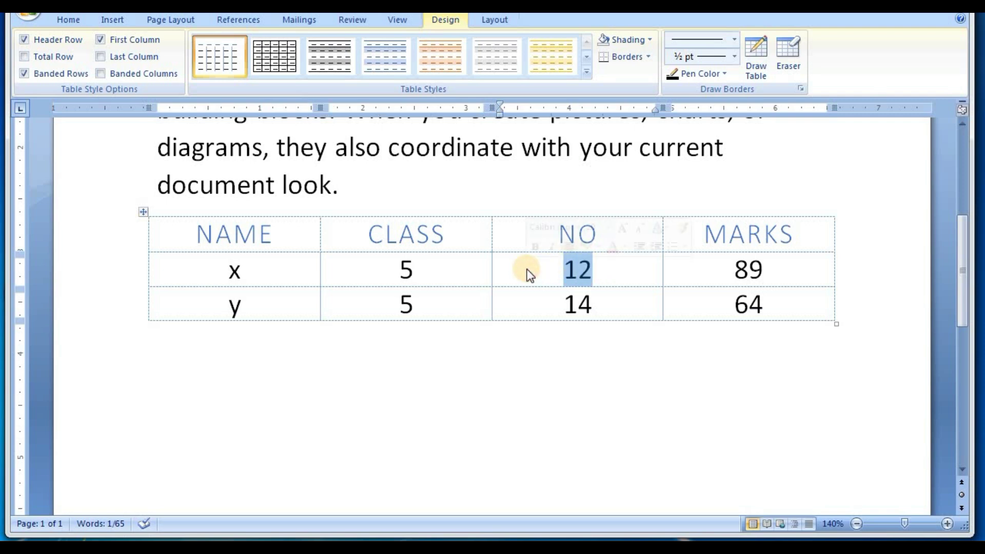
{"action": "left_click", "coordinate": [649, 39]}
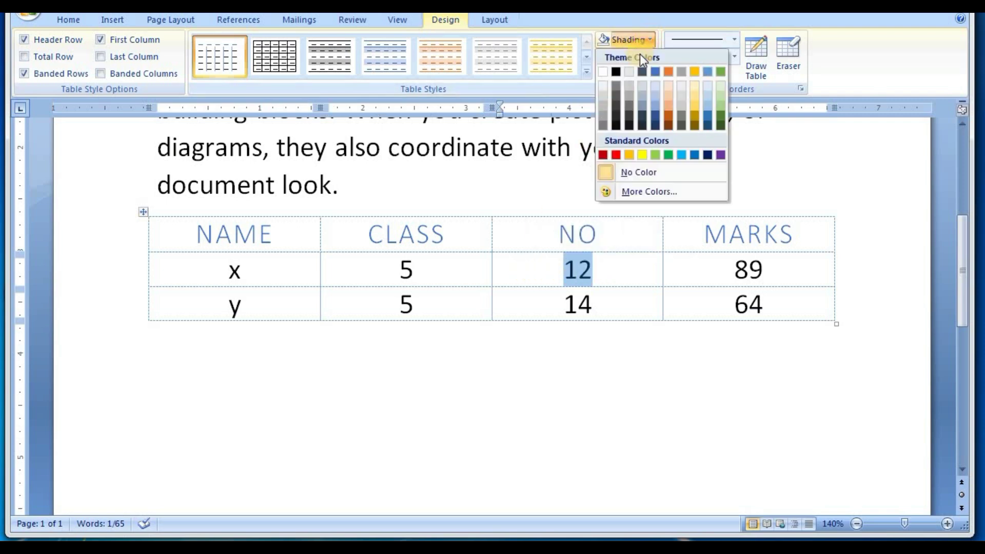
{"action": "left_click", "coordinate": [641, 156]}
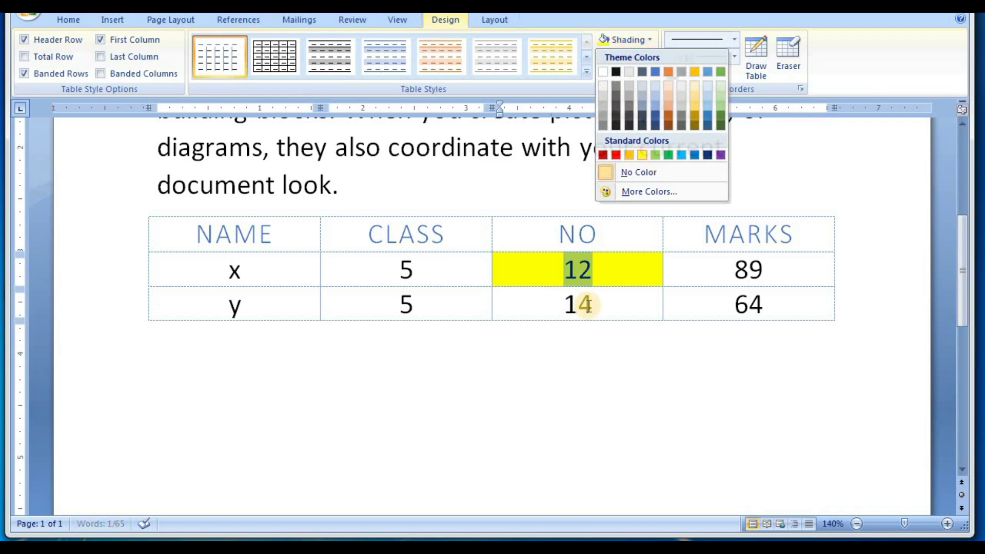
{"action": "left_click", "coordinate": [570, 344]}
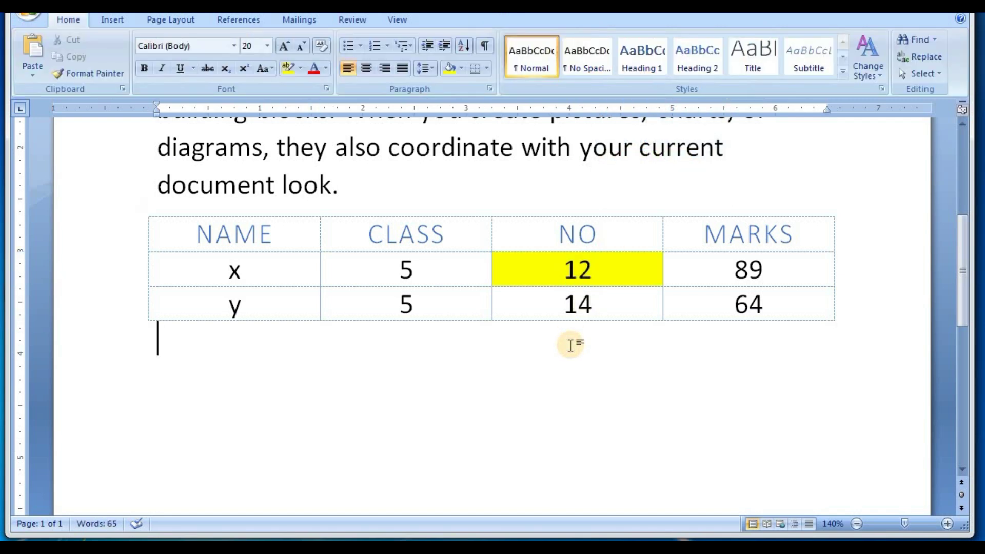
{"action": "left_click", "coordinate": [632, 275]}
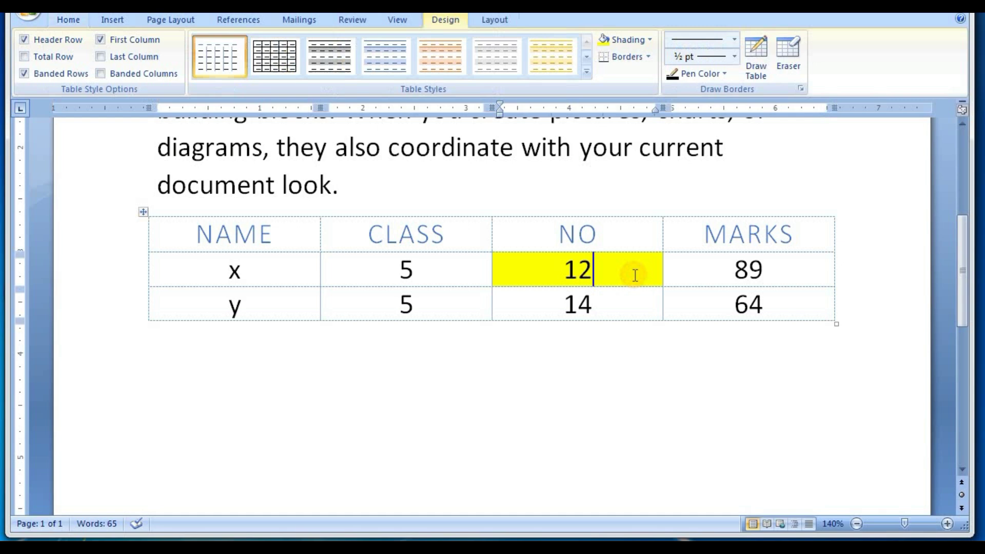
{"action": "left_click", "coordinate": [649, 38]}
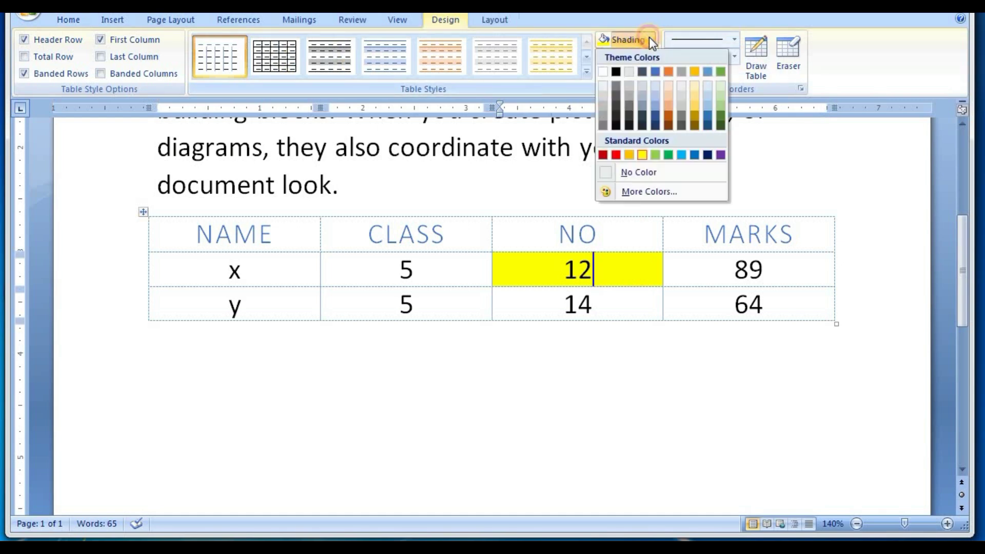
{"action": "left_click", "coordinate": [645, 173]}
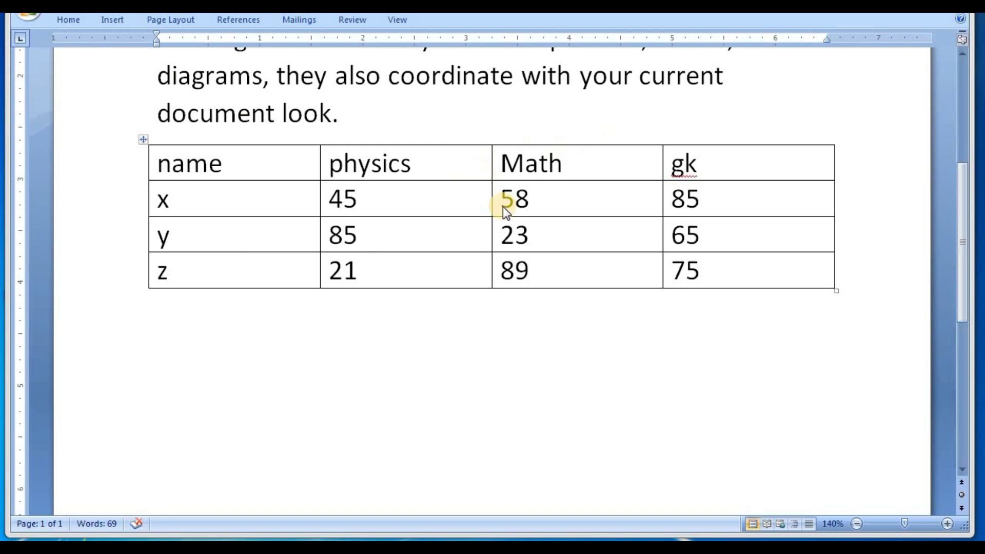
Apply No Border to the 45 cell so only faint gridlines outline it.
{"action": "left_click", "coordinate": [432, 195]}
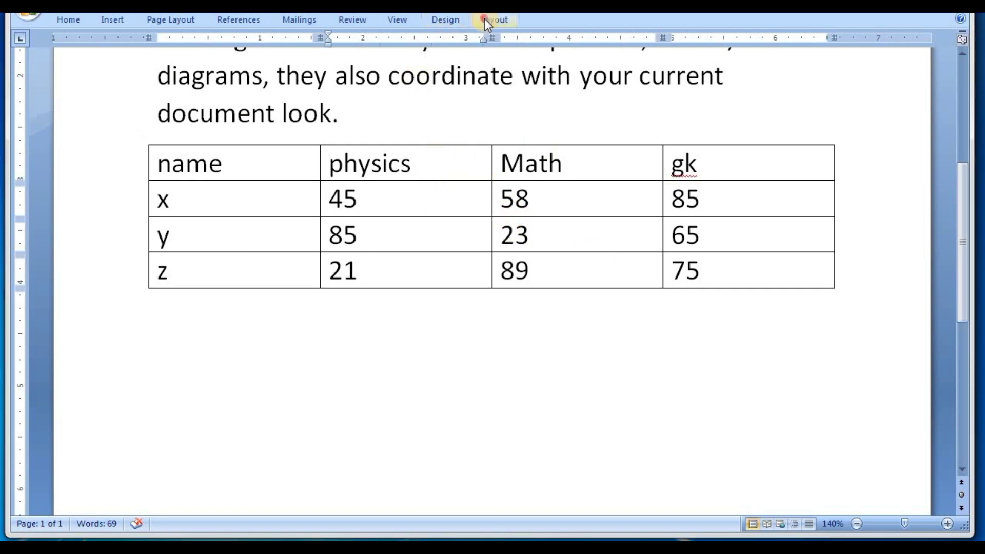
{"action": "left_click", "coordinate": [488, 21]}
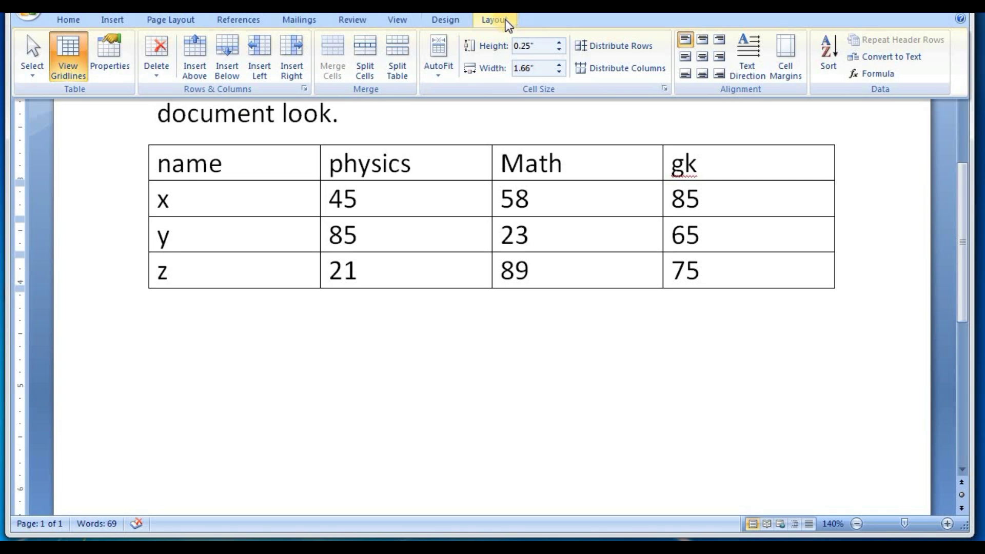
{"action": "left_click", "coordinate": [447, 23]}
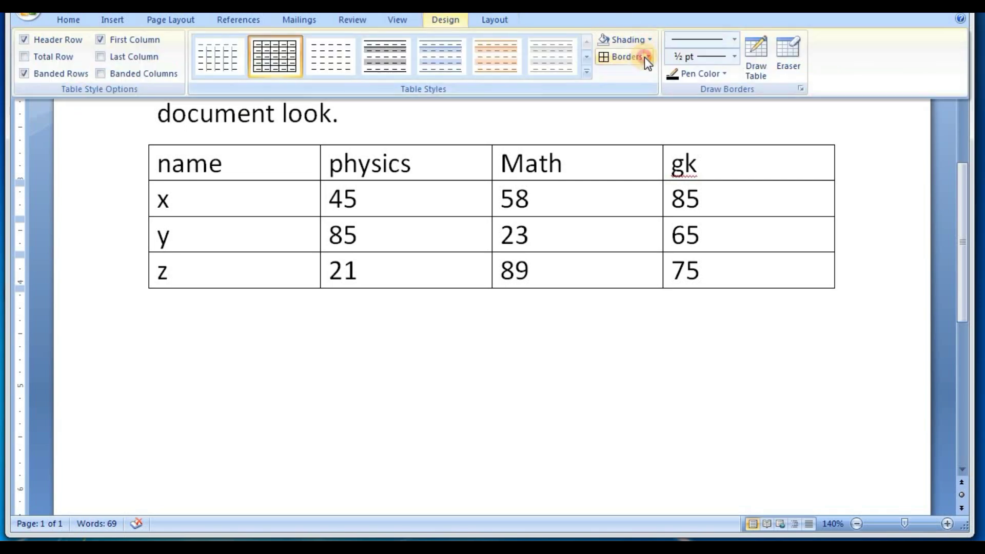
{"action": "left_click", "coordinate": [645, 57]}
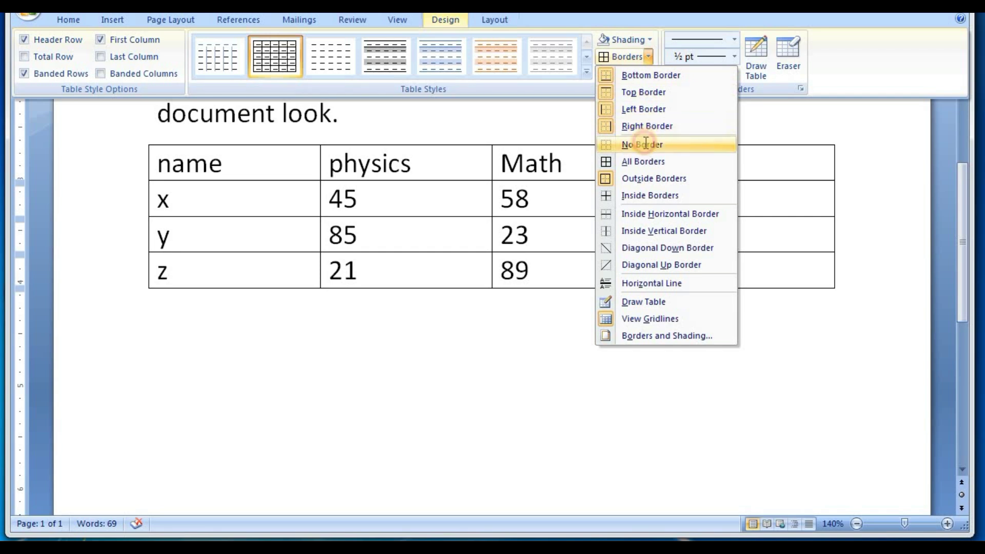
{"action": "left_click", "coordinate": [644, 144]}
{"action": "left_click", "coordinate": [481, 345]}
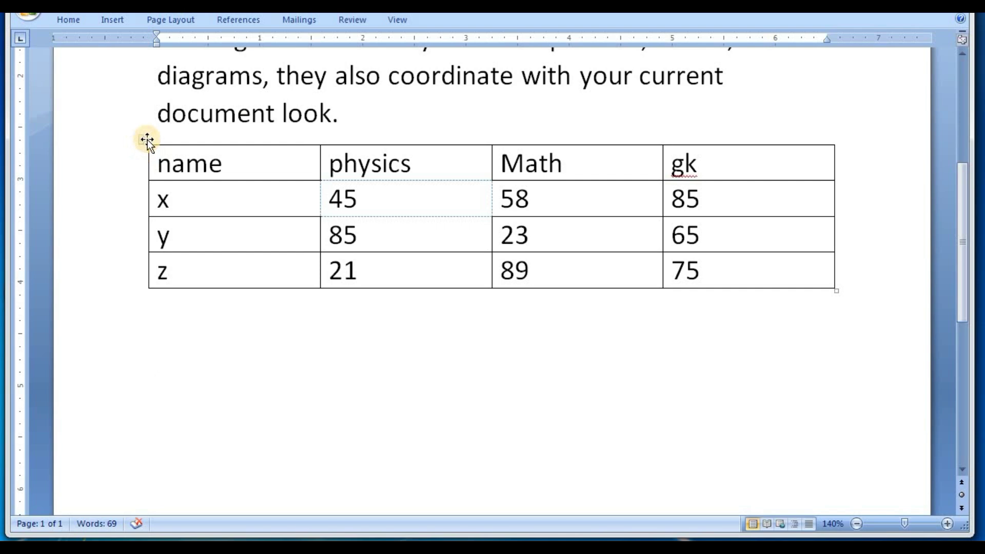
Remove all borders from the whole table.
{"action": "left_click", "coordinate": [144, 140]}
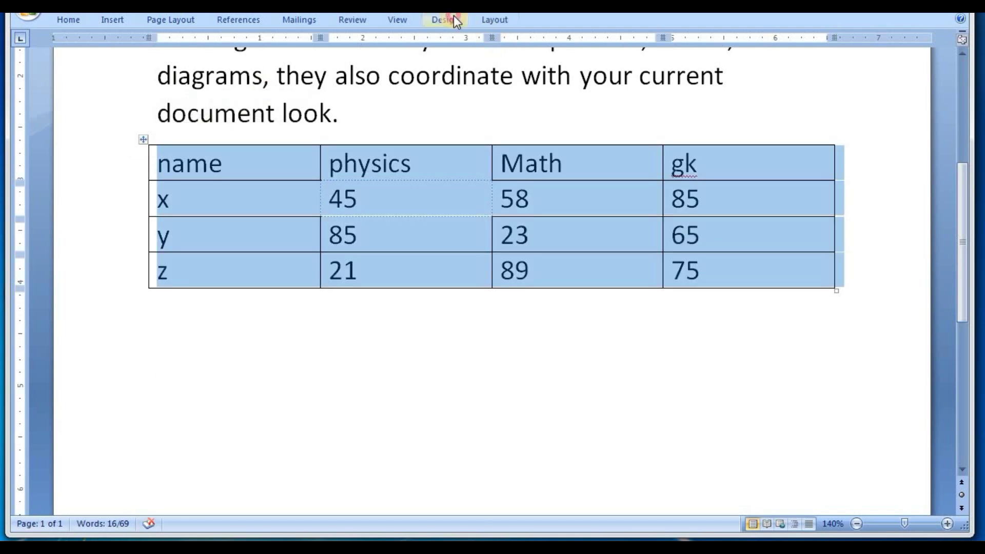
{"action": "left_click", "coordinate": [453, 17]}
{"action": "left_click", "coordinate": [648, 57]}
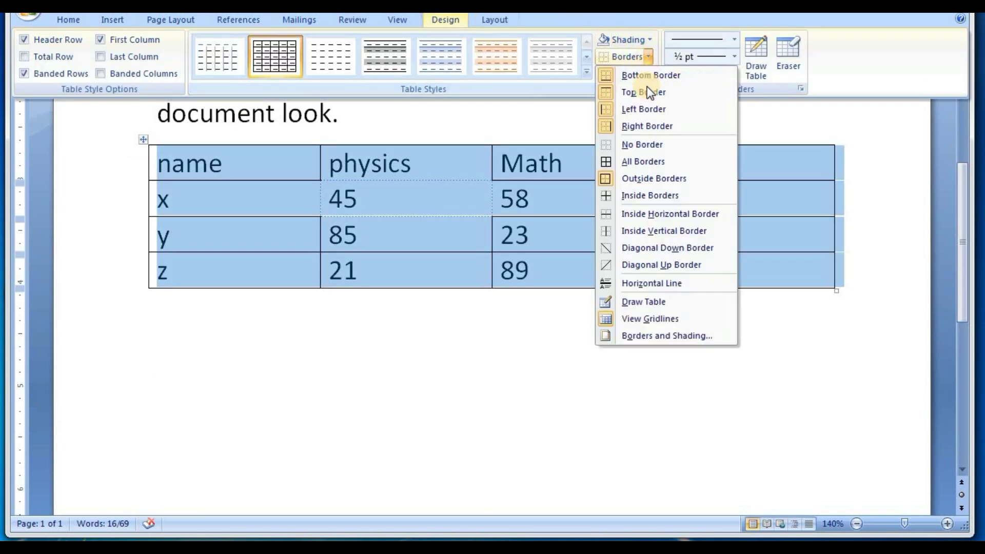
{"action": "left_click", "coordinate": [645, 144]}
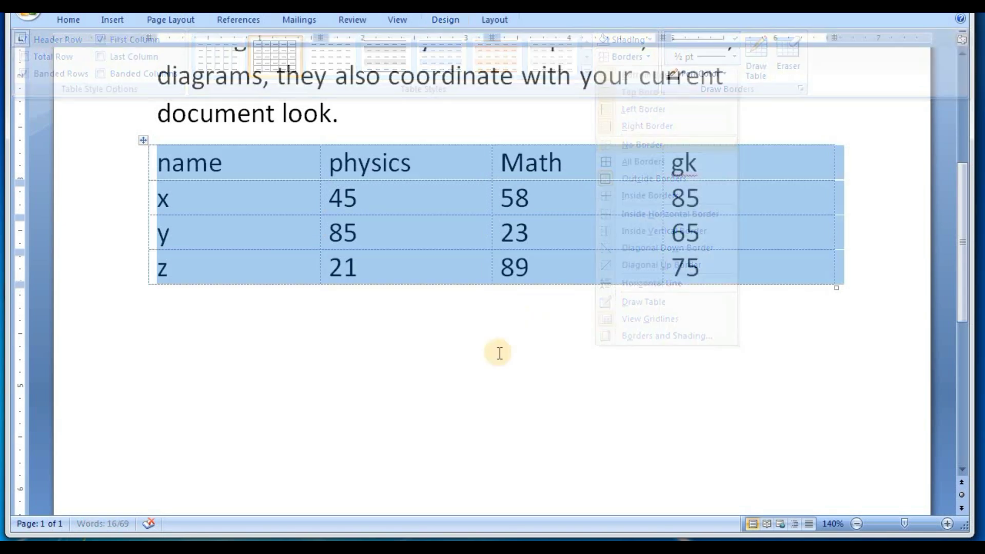
{"action": "left_click", "coordinate": [498, 353]}
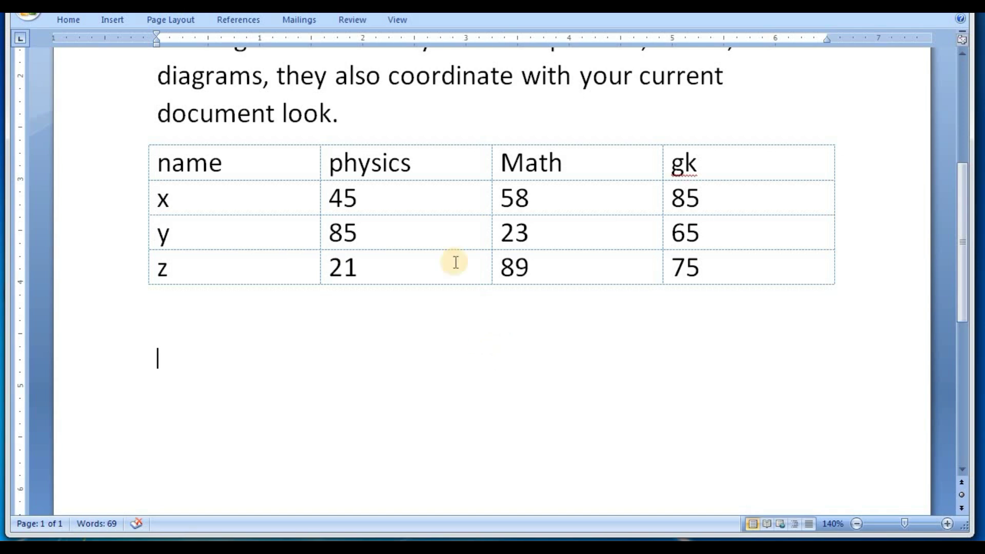
Give the 85 cell a left border.
{"action": "mouse_move", "coordinate": [455, 263]}
{"action": "left_click", "coordinate": [391, 229]}
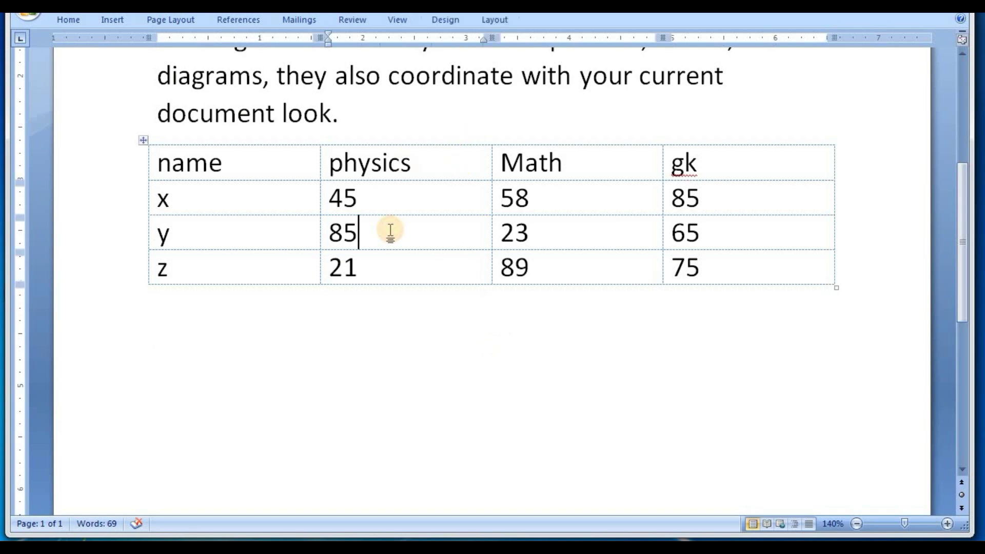
{"action": "left_click", "coordinate": [458, 22]}
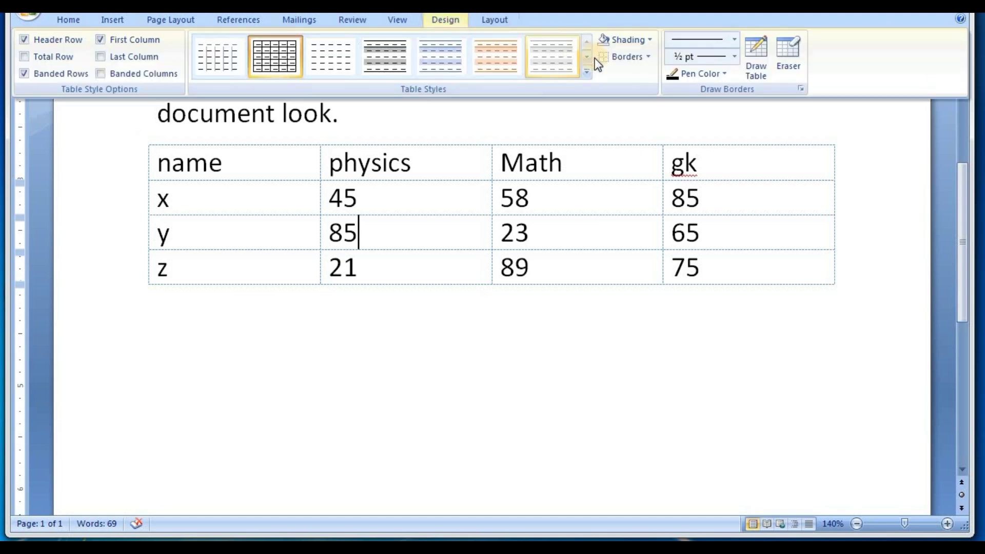
{"action": "left_click", "coordinate": [650, 58]}
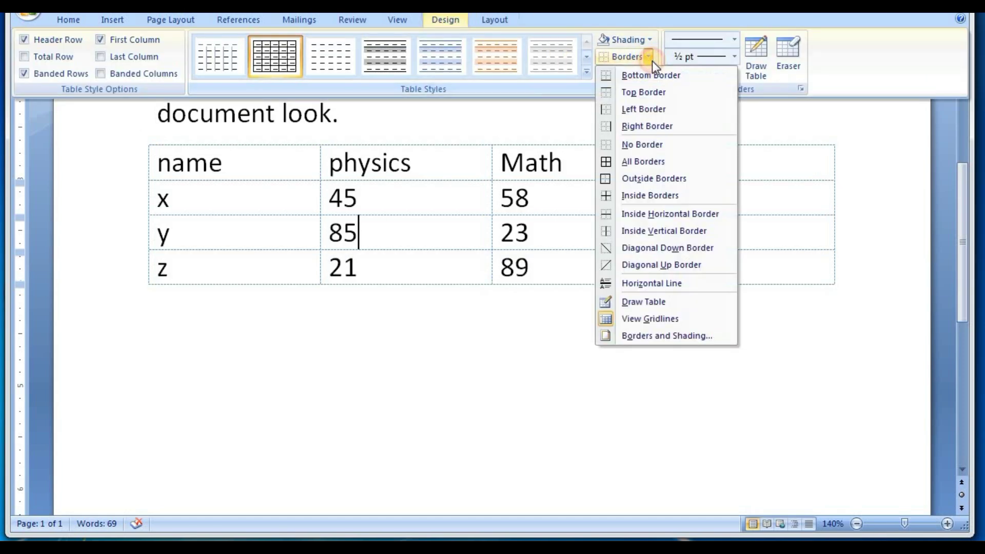
{"action": "left_click", "coordinate": [642, 109]}
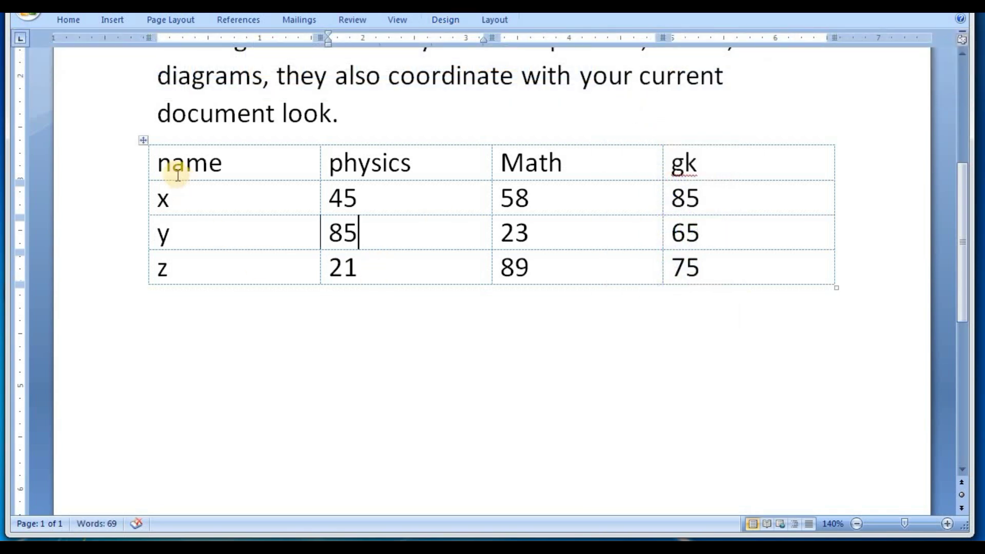
Select the first column and add a left border down its whole length.
{"action": "left_click", "coordinate": [162, 165]}
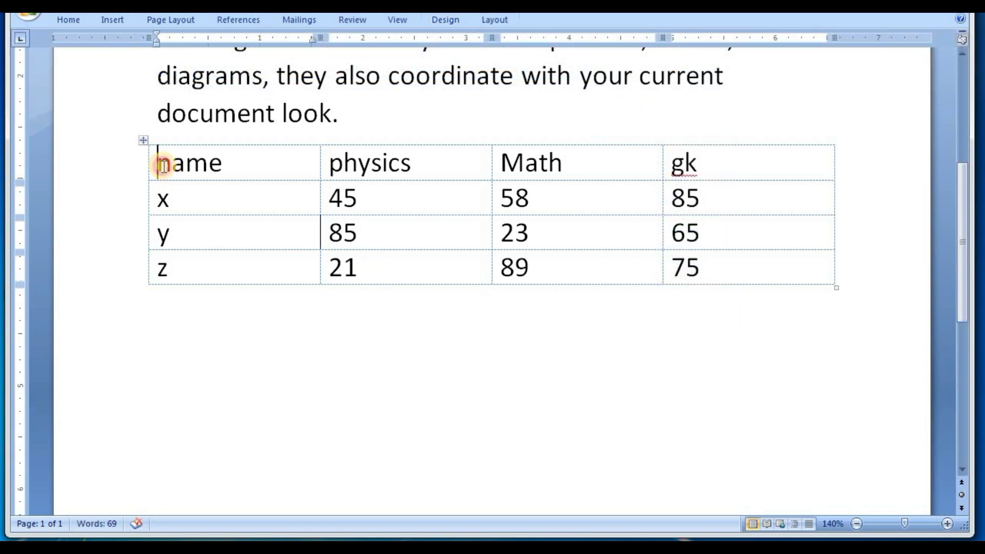
{"action": "left_click_drag", "start_coordinate": [162, 165], "coordinate": [162, 265]}
{"action": "left_click", "coordinate": [443, 20]}
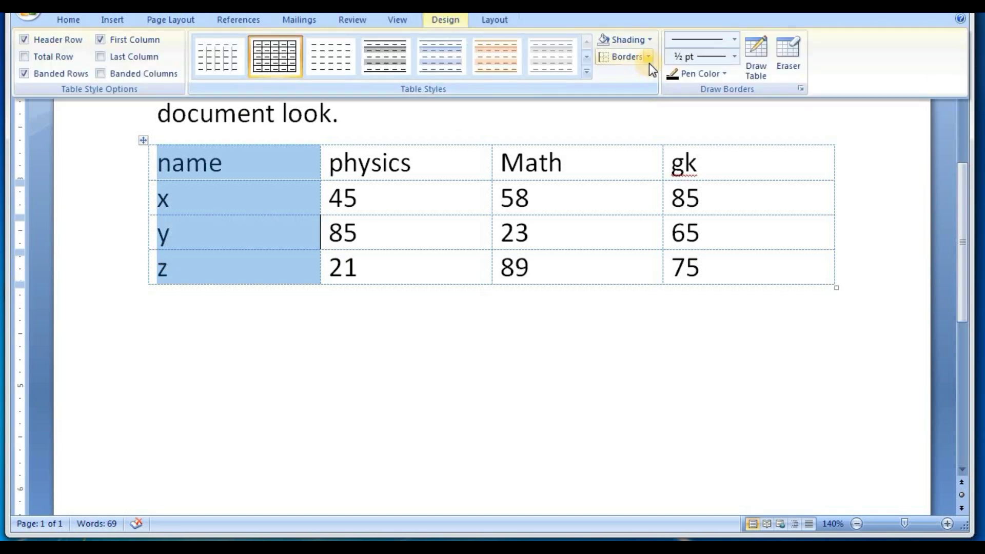
{"action": "left_click", "coordinate": [648, 57]}
{"action": "left_click", "coordinate": [645, 110]}
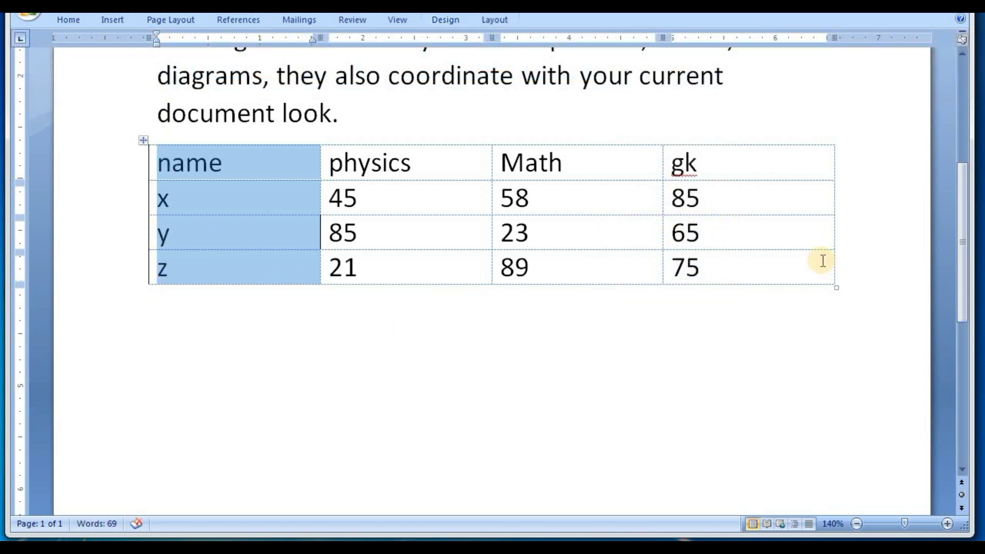
{"action": "left_click", "coordinate": [382, 185]}
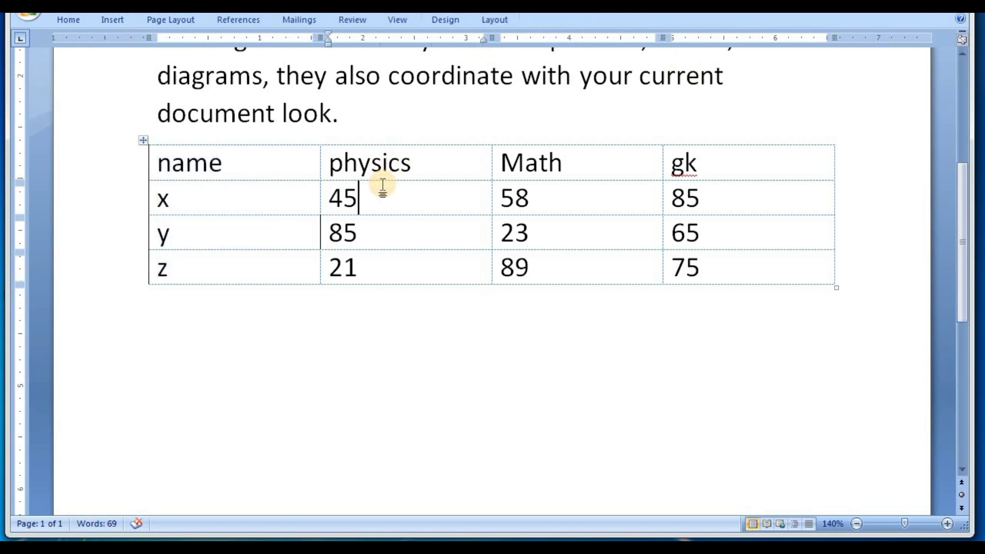
Put solid All Borders on every cell of the table.
{"action": "left_click", "coordinate": [145, 139]}
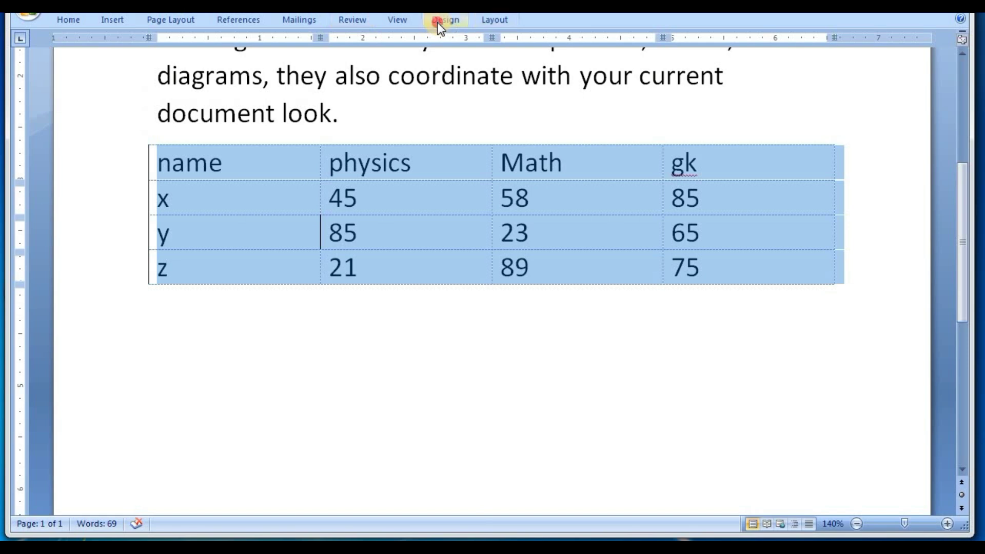
{"action": "left_click", "coordinate": [439, 23]}
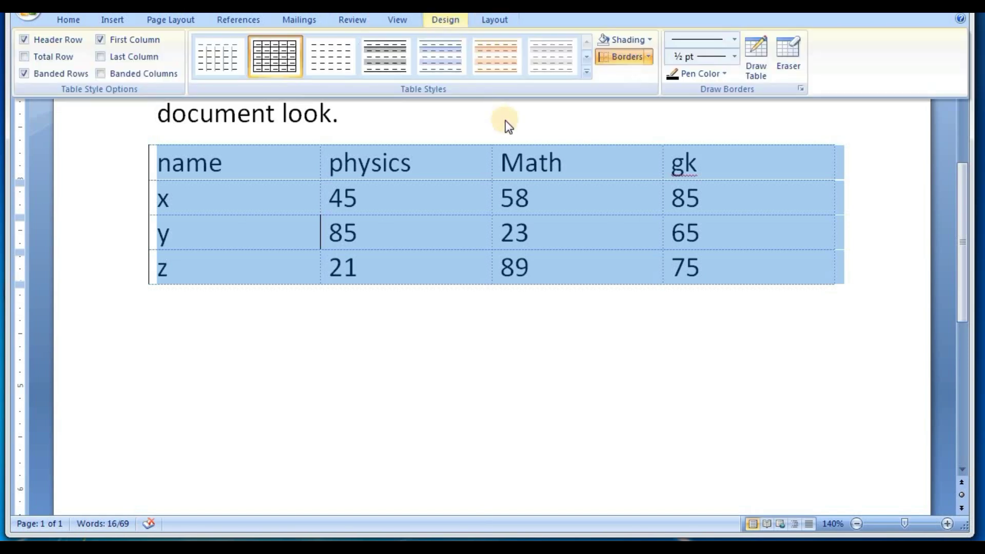
{"action": "left_click", "coordinate": [649, 57]}
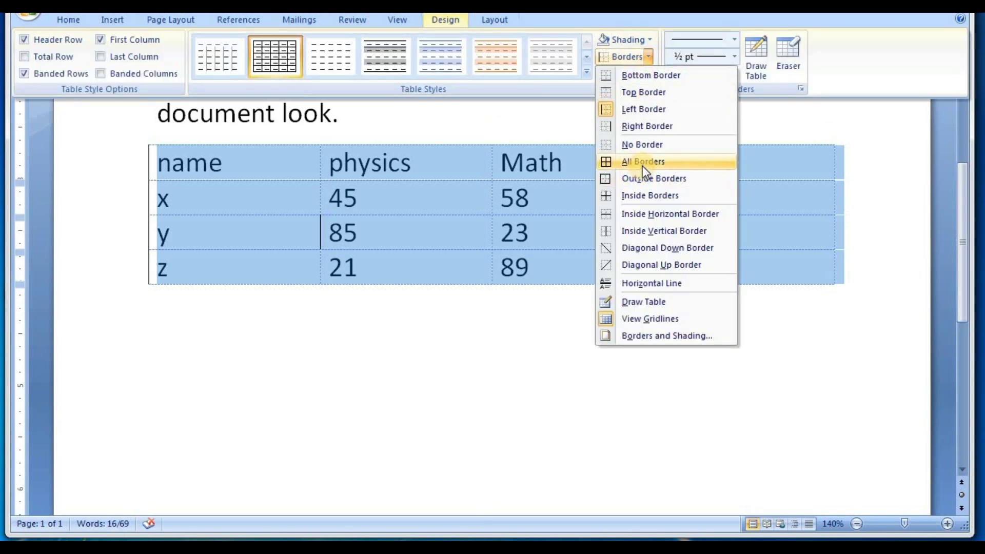
{"action": "left_click", "coordinate": [642, 165]}
{"action": "left_click", "coordinate": [519, 352]}
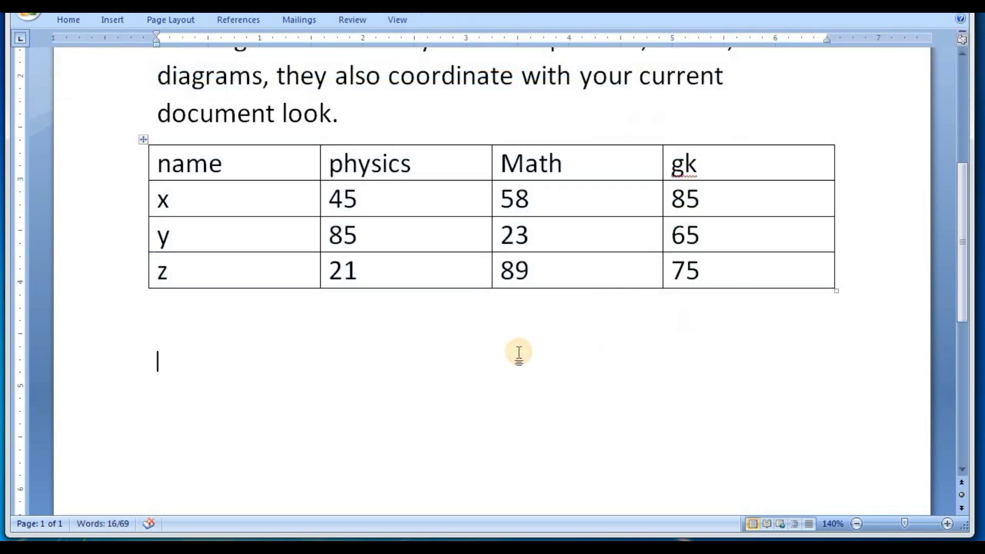
{"action": "mouse_move", "coordinate": [476, 219]}
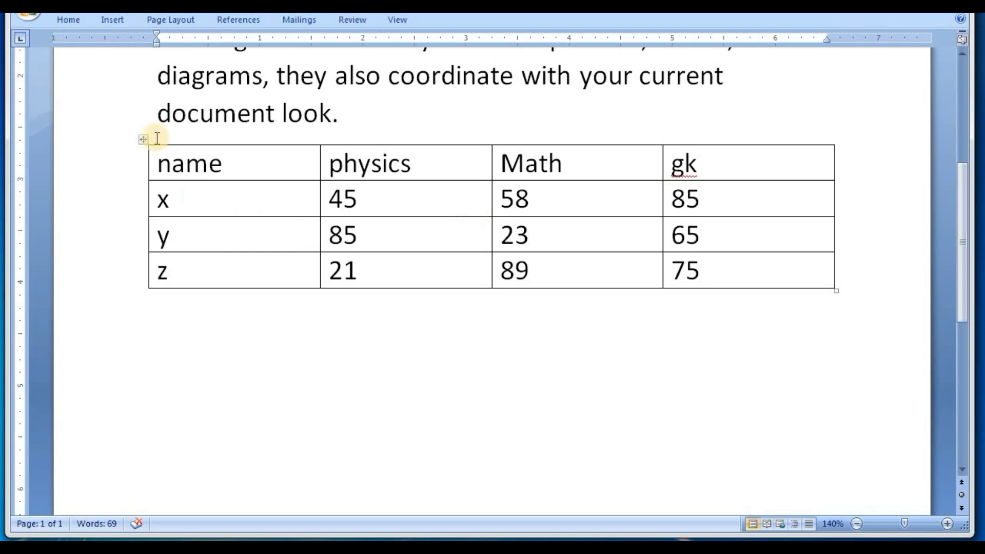
Reselect the table and set it to No Border.
{"action": "left_click", "coordinate": [144, 136]}
{"action": "left_click", "coordinate": [446, 21]}
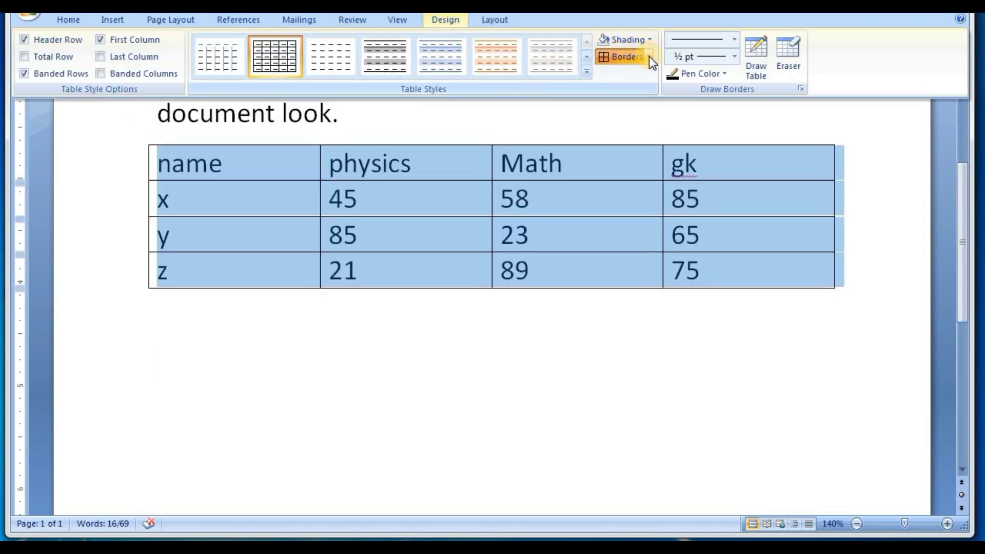
{"action": "left_click", "coordinate": [648, 56]}
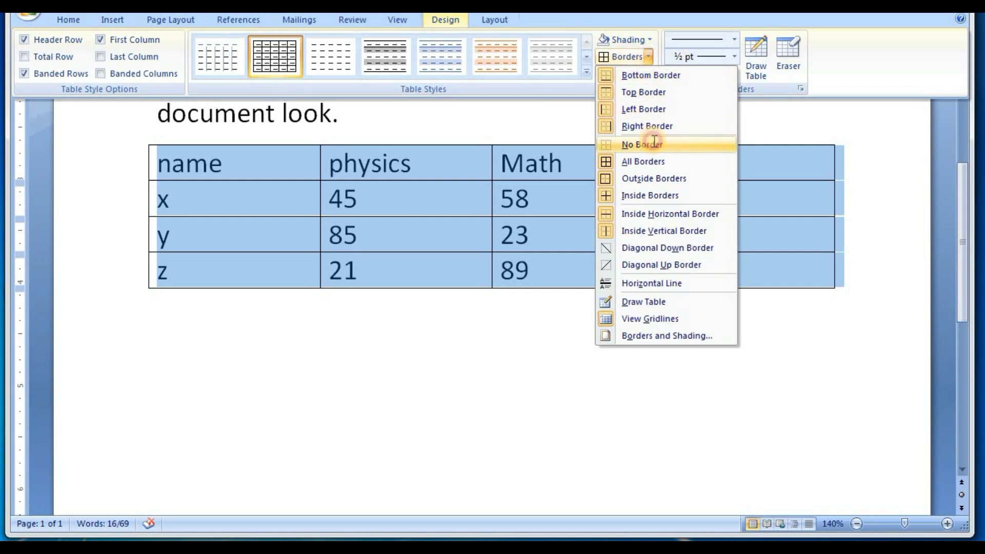
{"action": "left_click", "coordinate": [653, 144]}
{"action": "left_click", "coordinate": [507, 409]}
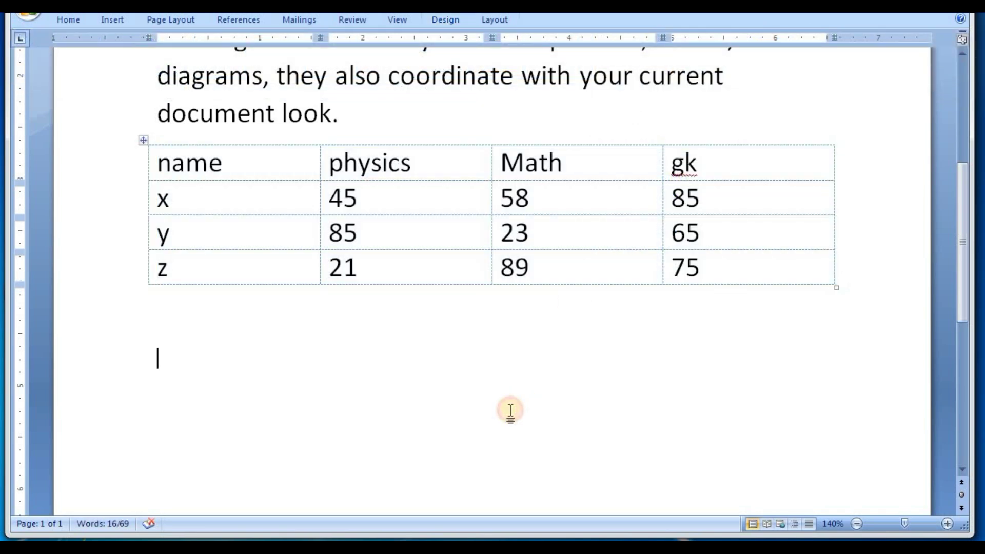
Put an outside border around the 58 cell.
{"action": "left_click", "coordinate": [545, 199]}
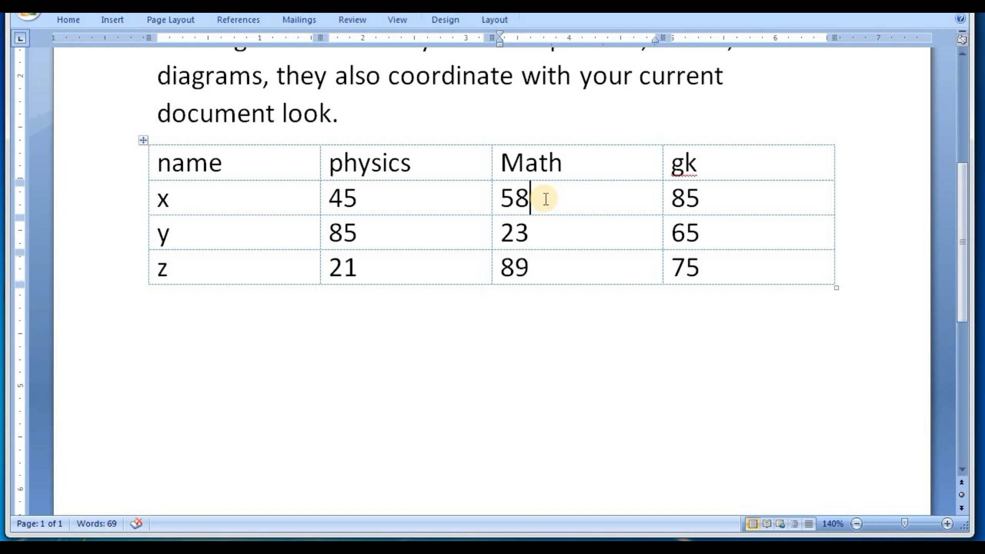
{"action": "left_click", "coordinate": [450, 19]}
{"action": "left_click", "coordinate": [650, 58]}
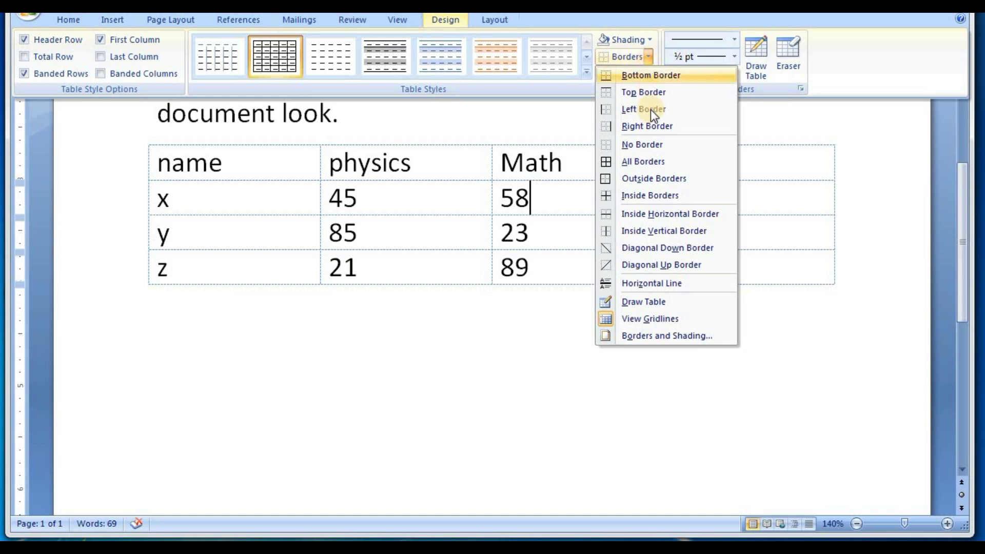
{"action": "left_click", "coordinate": [657, 177]}
{"action": "mouse_move", "coordinate": [295, 215]}
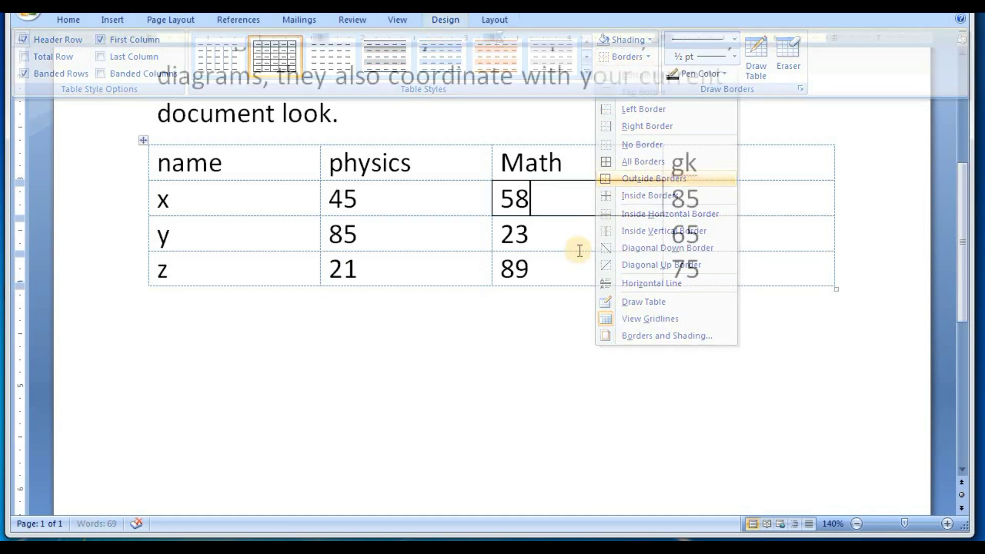
{"action": "left_click", "coordinate": [517, 349]}
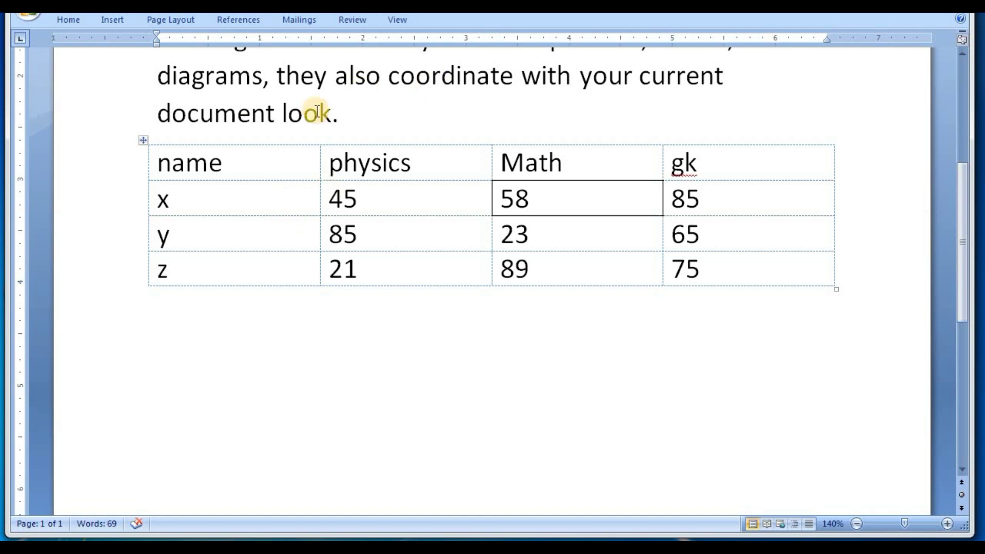
Undo that border and give the 58 cell All Borders instead.
{"action": "key", "text": "shift+F5"}
{"action": "type", "text": "z"}
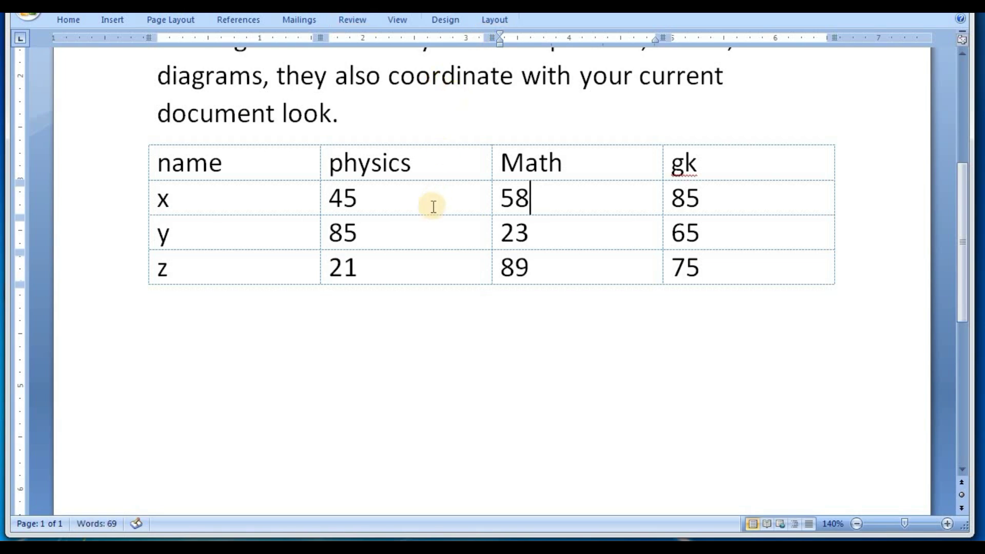
{"action": "left_click", "coordinate": [444, 17]}
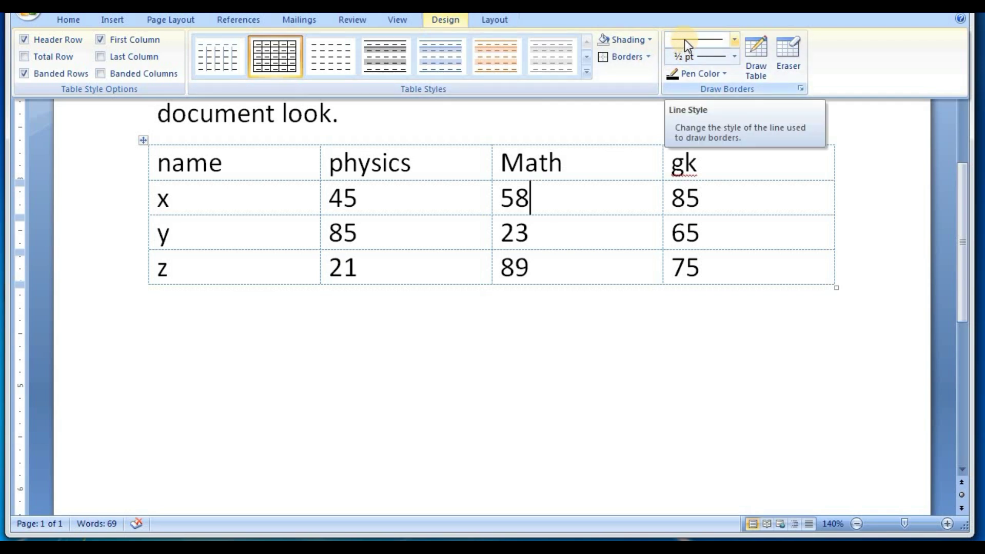
{"action": "left_click", "coordinate": [648, 57]}
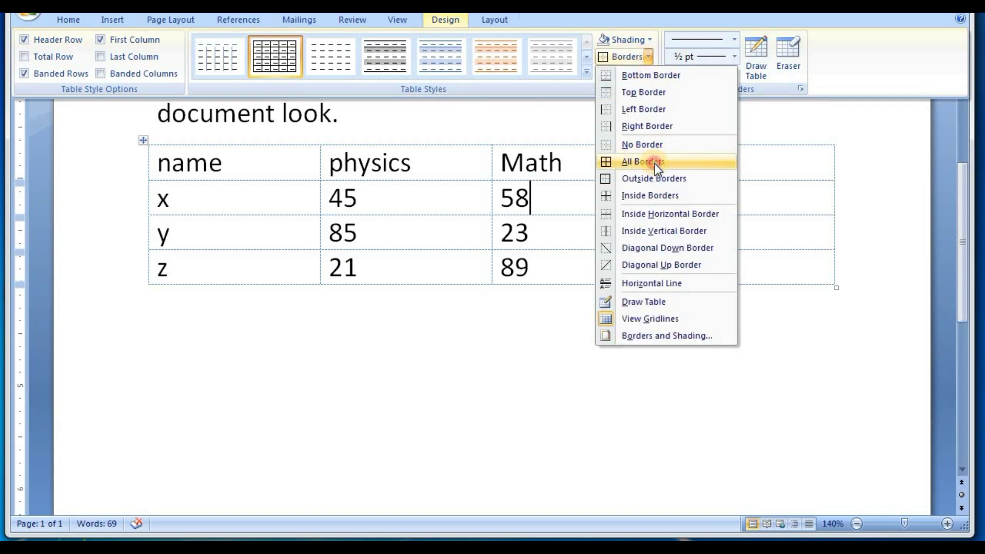
{"action": "left_click", "coordinate": [655, 165]}
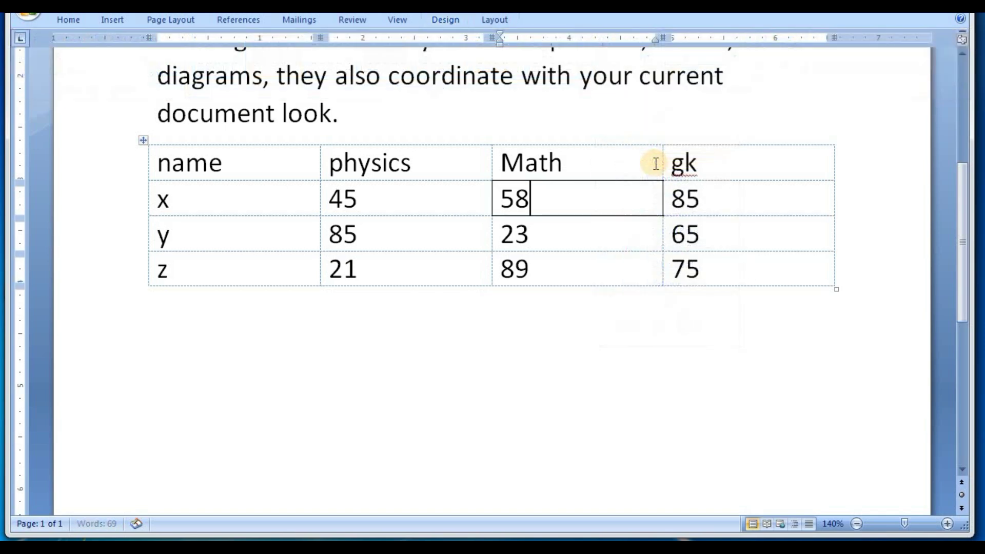
{"action": "left_click", "coordinate": [143, 140]}
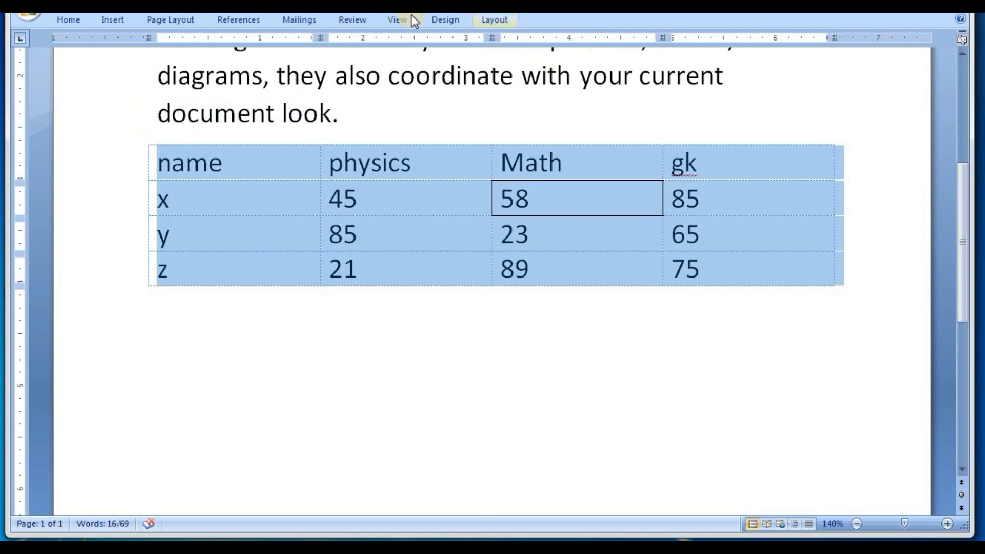
Apply solid All Borders to every cell of the table.
{"action": "left_click", "coordinate": [444, 21]}
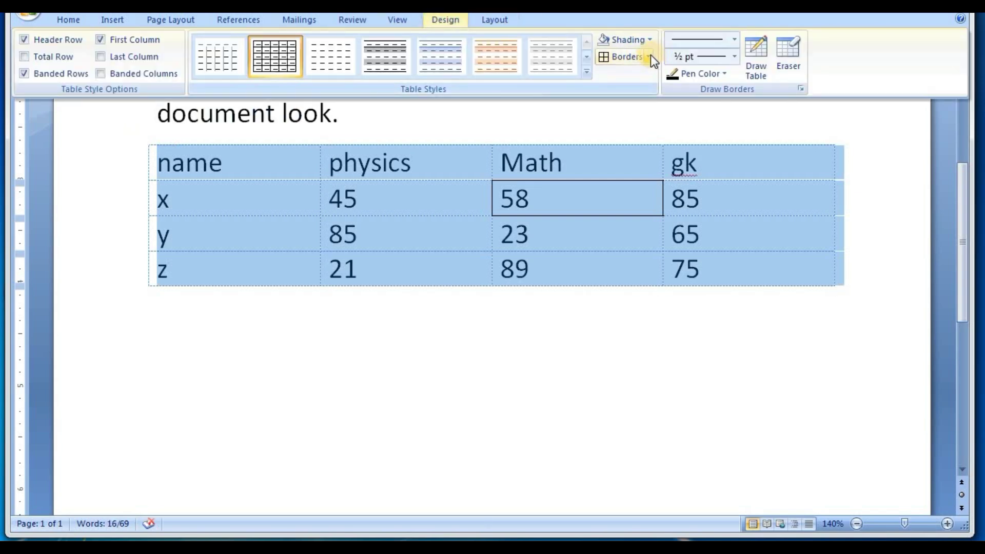
{"action": "left_click", "coordinate": [649, 56]}
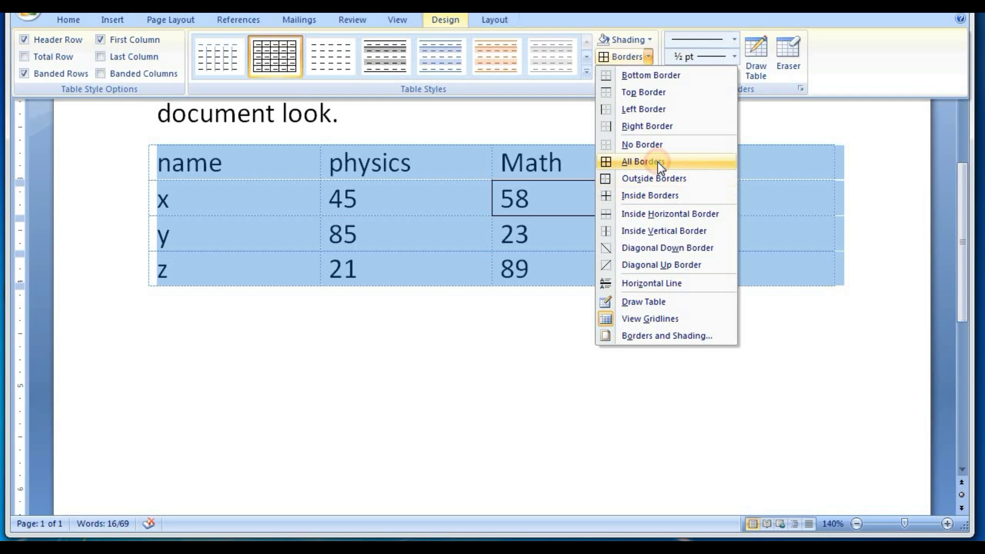
{"action": "left_click", "coordinate": [657, 162]}
{"action": "left_click", "coordinate": [622, 323]}
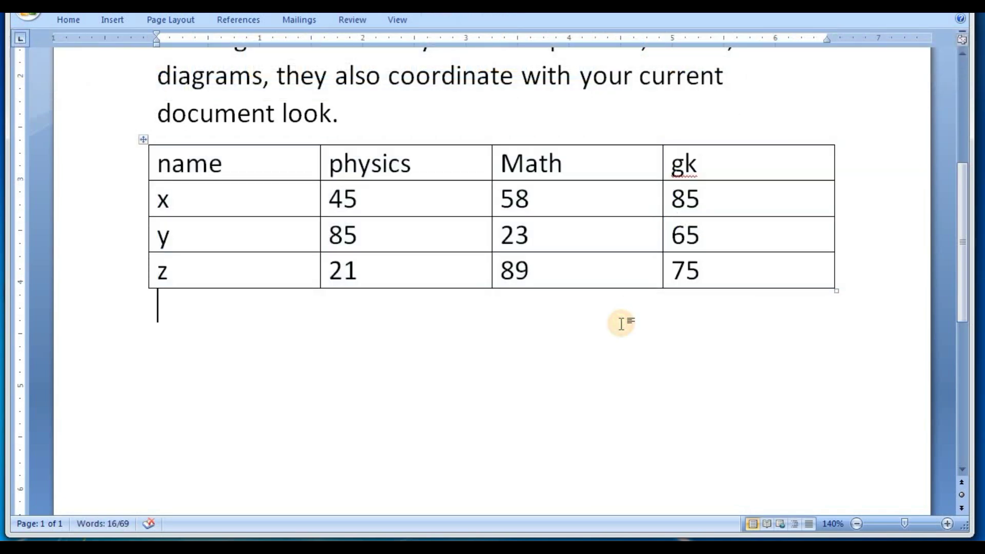
Select the whole table and choose a double line style for borders.
{"action": "left_click", "coordinate": [597, 192]}
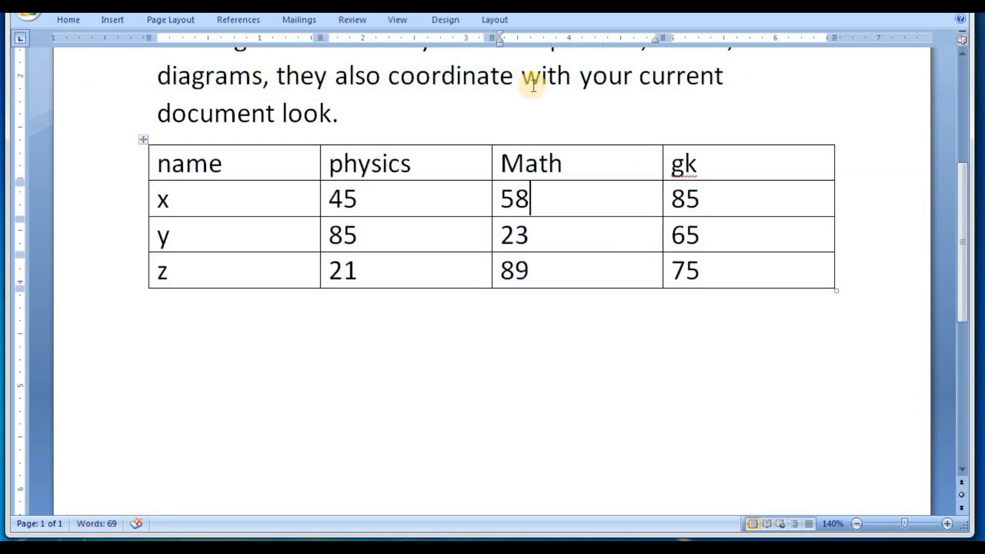
{"action": "left_click", "coordinate": [451, 17]}
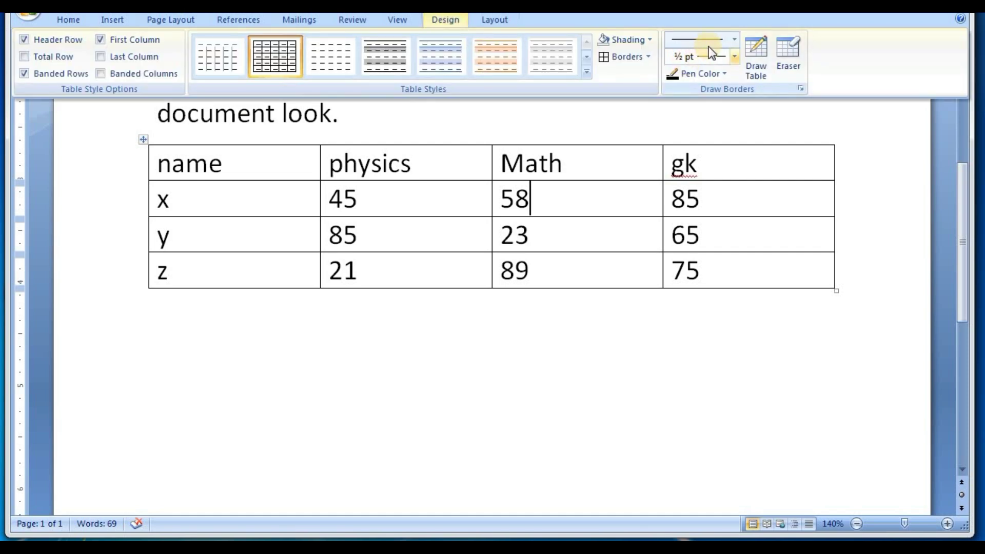
{"action": "left_click", "coordinate": [734, 39]}
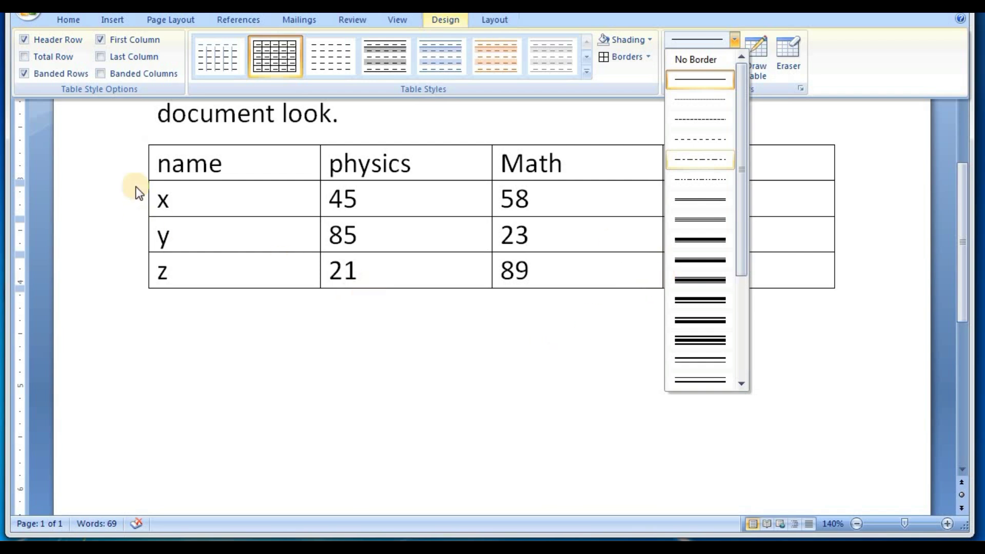
{"action": "key", "text": "ctrl+F1"}
{"action": "left_click", "coordinate": [143, 145]}
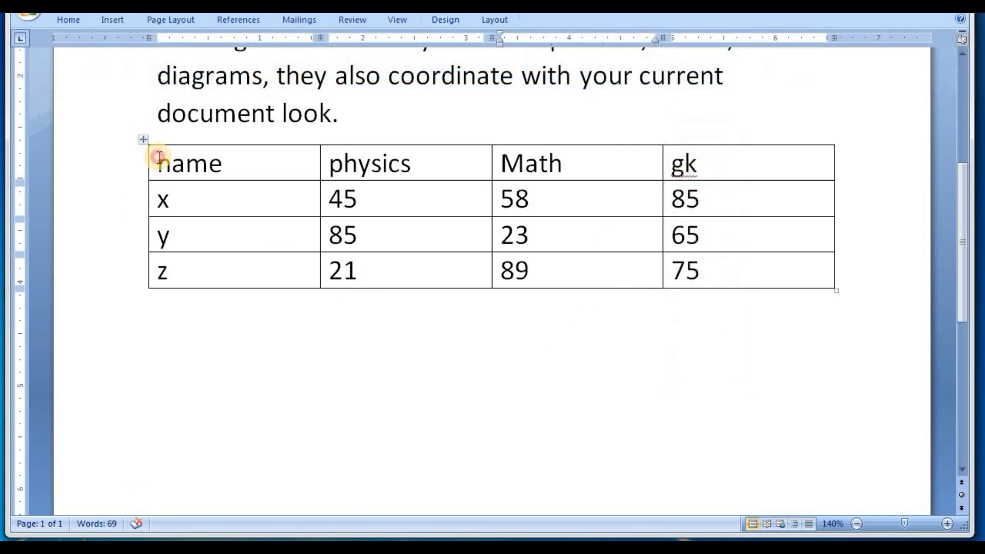
{"action": "left_click", "coordinate": [143, 143]}
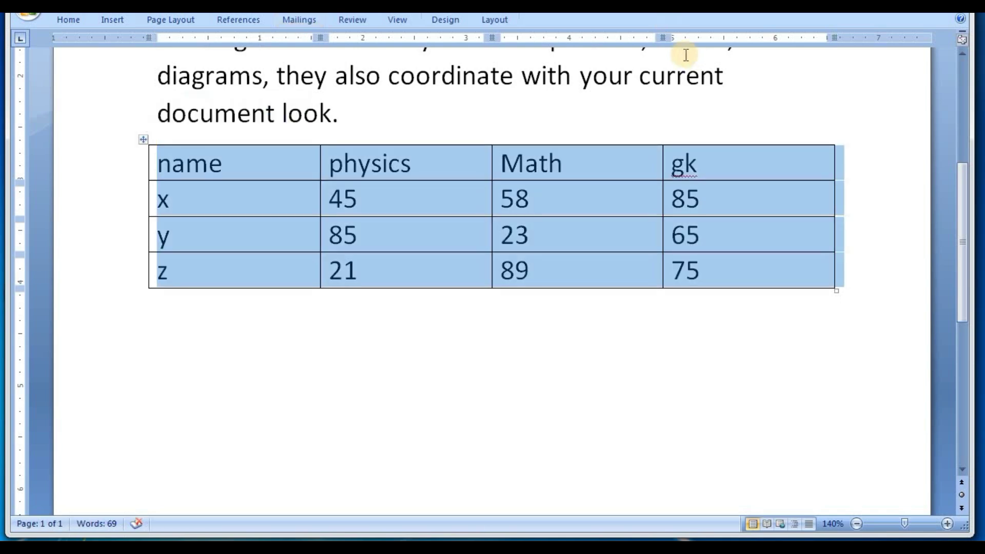
{"action": "left_click", "coordinate": [439, 20]}
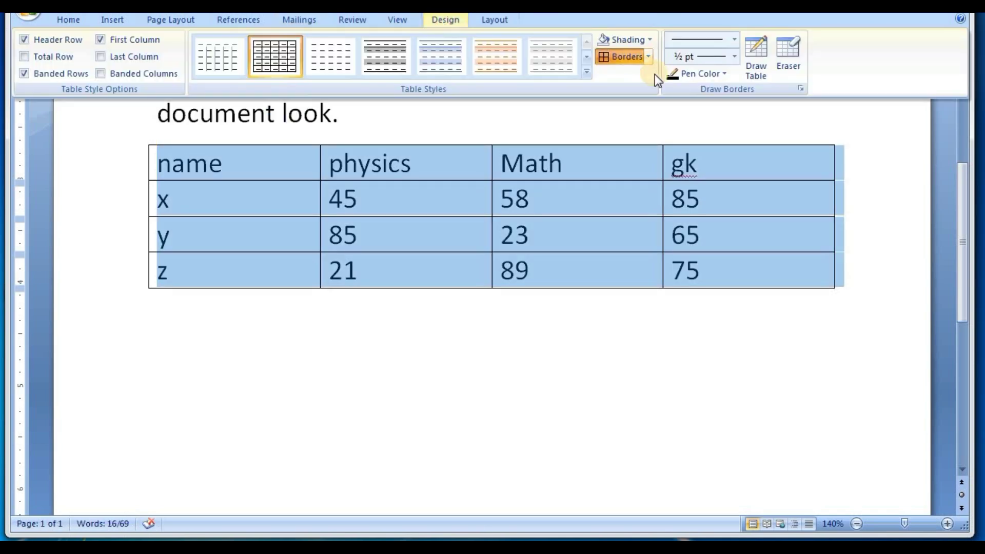
{"action": "left_click", "coordinate": [735, 38]}
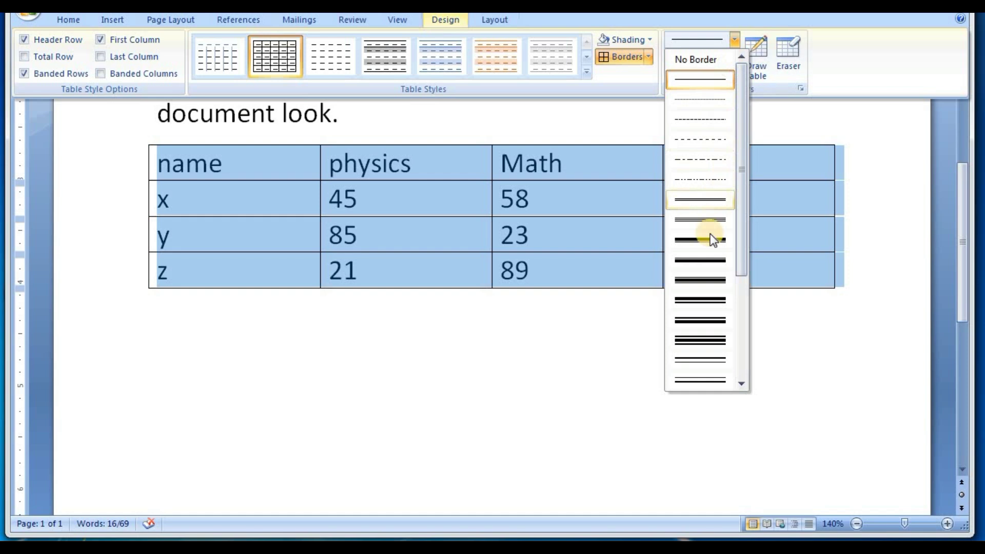
{"action": "left_click", "coordinate": [707, 200]}
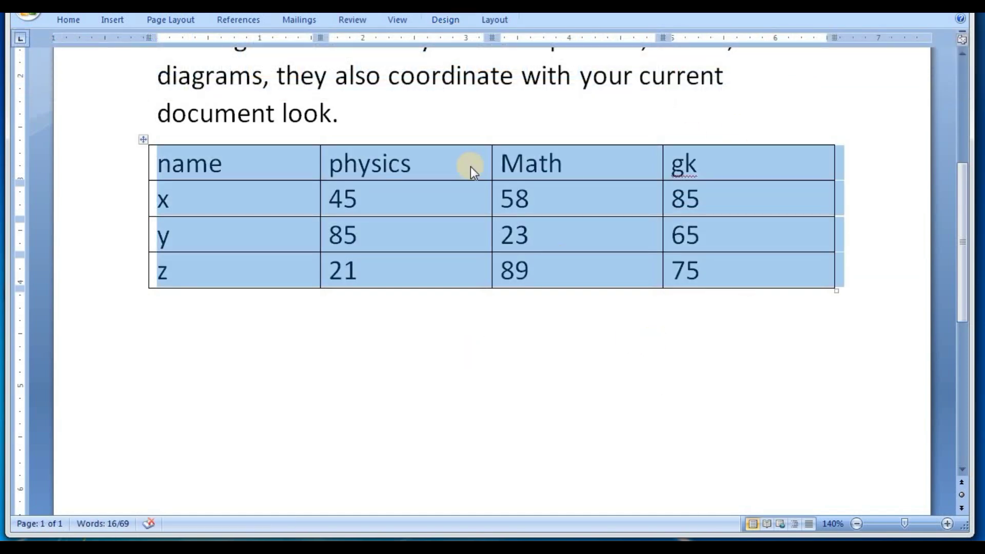
{"action": "left_click", "coordinate": [454, 22]}
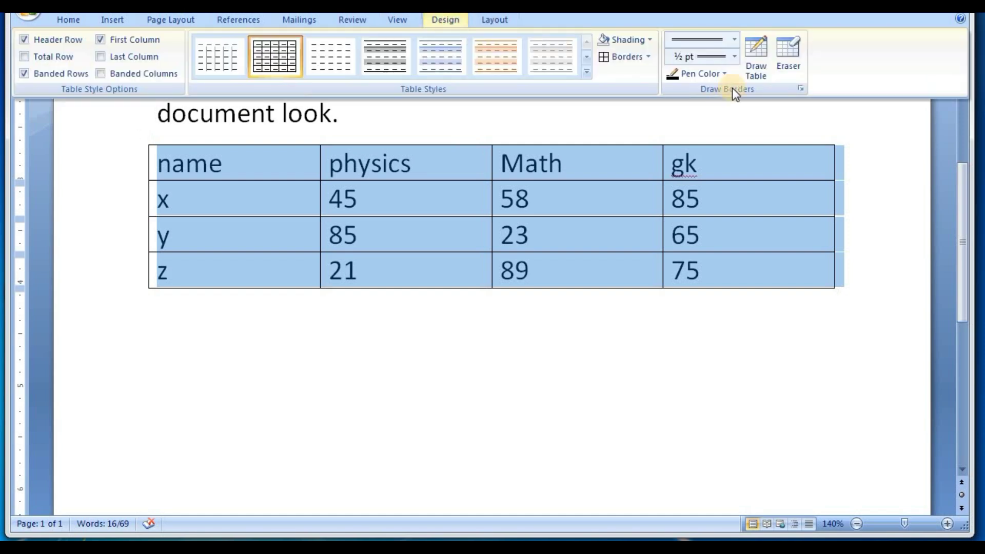
Draw a new table outline below the data table and pick a border line style.
{"action": "left_click", "coordinate": [757, 46]}
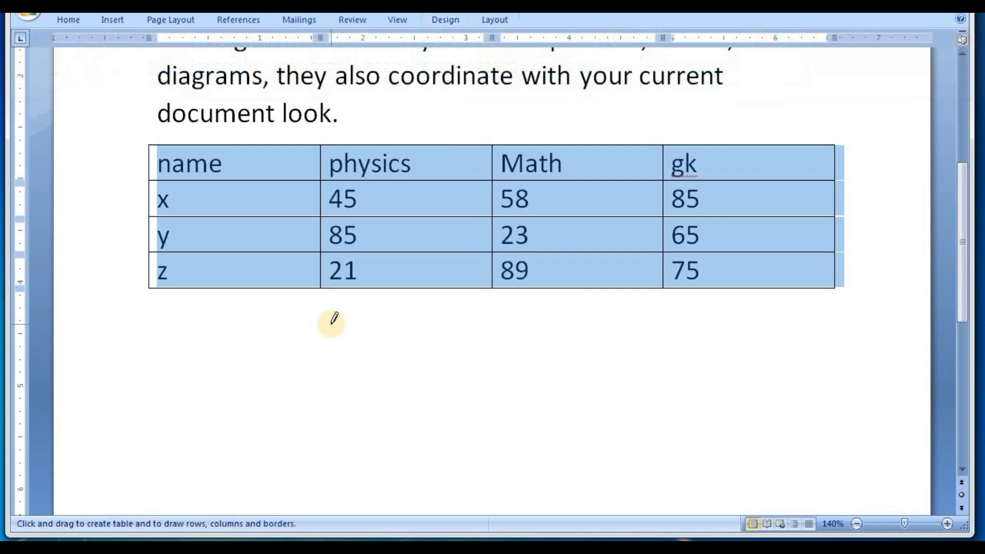
{"action": "left_click_drag", "start_coordinate": [309, 331], "coordinate": [597, 458]}
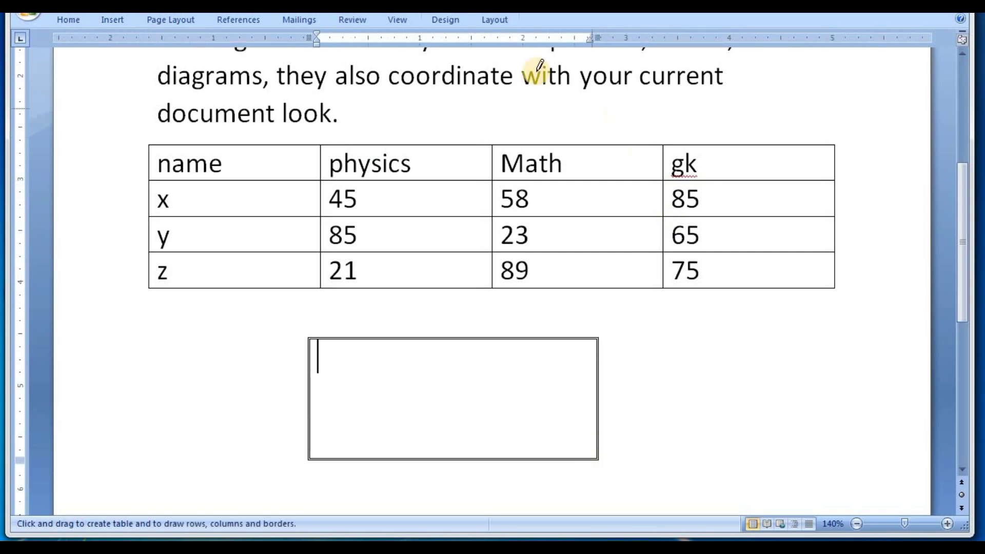
{"action": "left_click", "coordinate": [456, 21]}
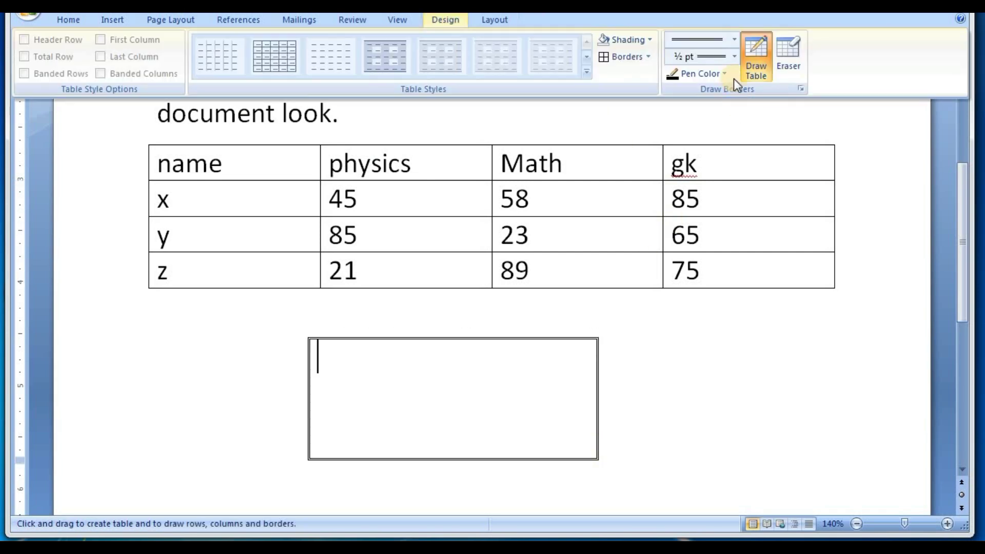
{"action": "left_click", "coordinate": [728, 41]}
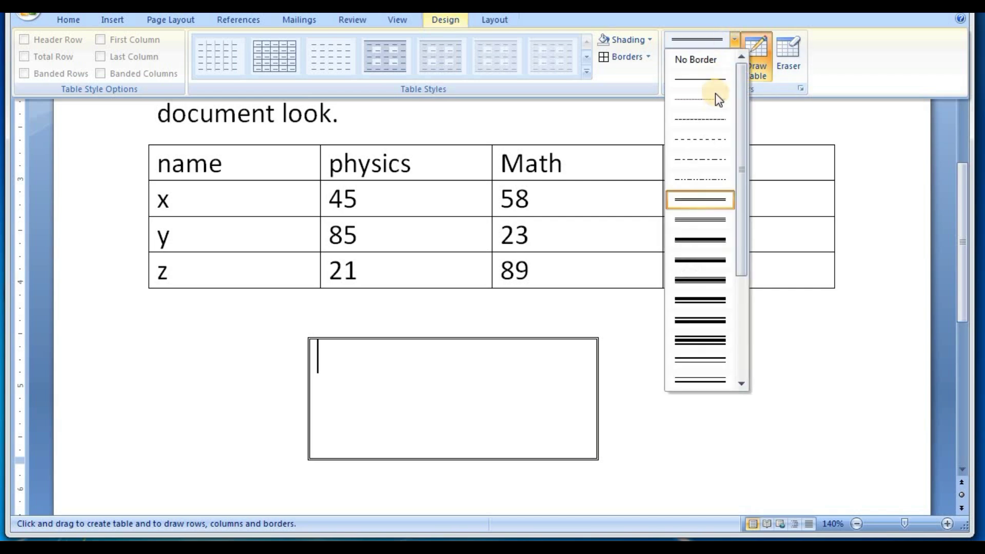
{"action": "left_click", "coordinate": [709, 101]}
Divide the new table into one left cell and two stacked right cells.
{"action": "left_click", "coordinate": [432, 337]}
{"action": "left_click", "coordinate": [430, 384]}
{"action": "left_click_drag", "start_coordinate": [430, 384], "coordinate": [430, 452]}
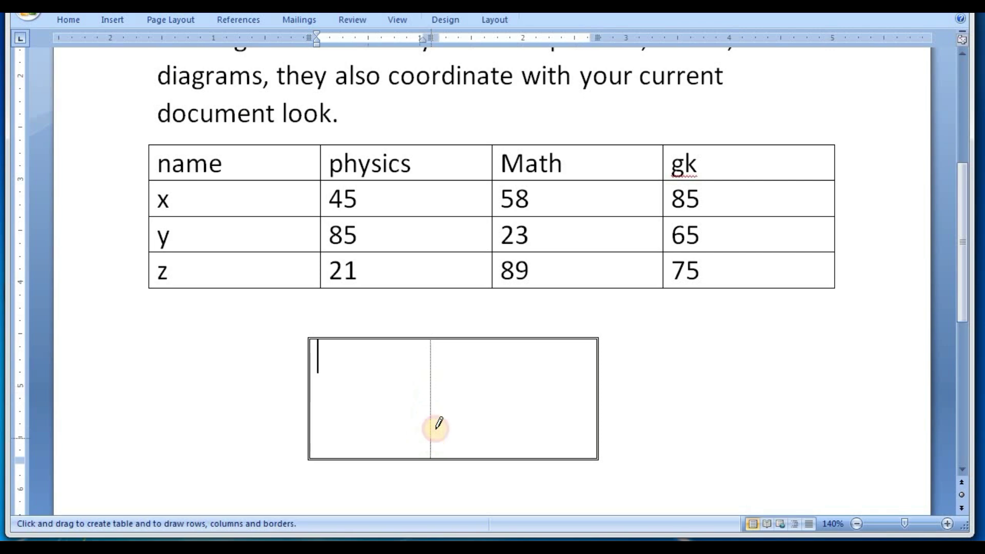
{"action": "left_click_drag", "start_coordinate": [432, 392], "coordinate": [585, 393]}
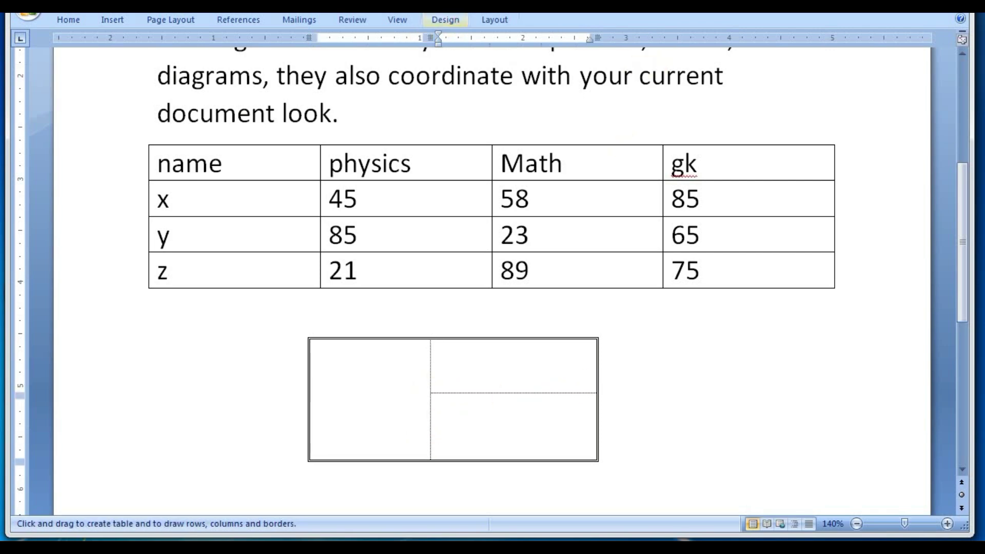
Draw a 6 pt thick dotted divider down the right cells.
{"action": "left_click", "coordinate": [445, 20]}
{"action": "left_click", "coordinate": [710, 57]}
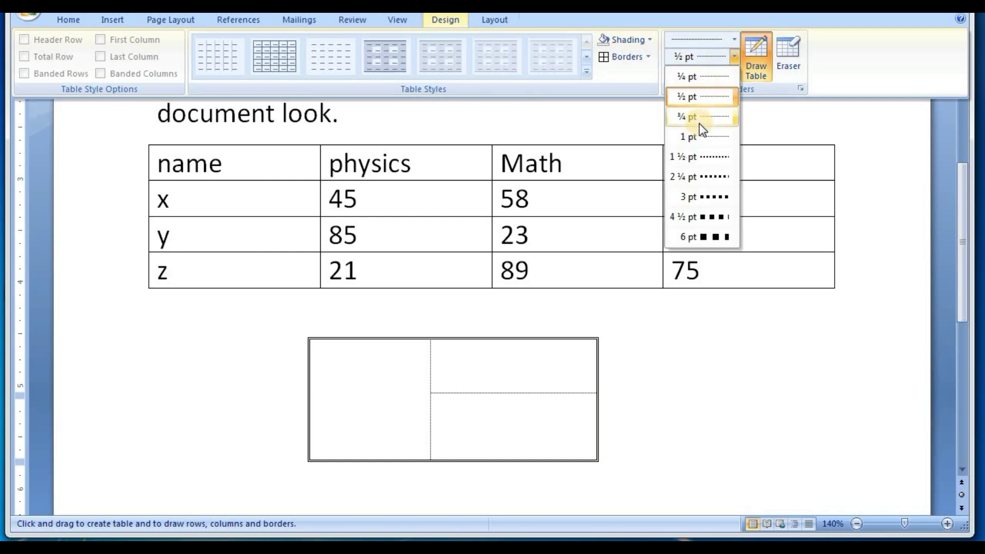
{"action": "left_click", "coordinate": [699, 236]}
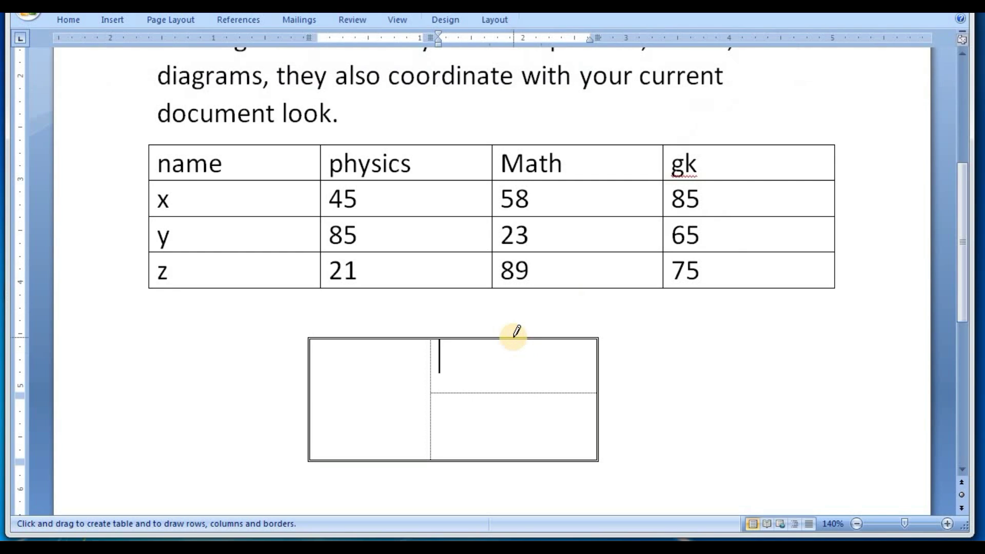
{"action": "left_click_drag", "start_coordinate": [513, 337], "coordinate": [511, 442]}
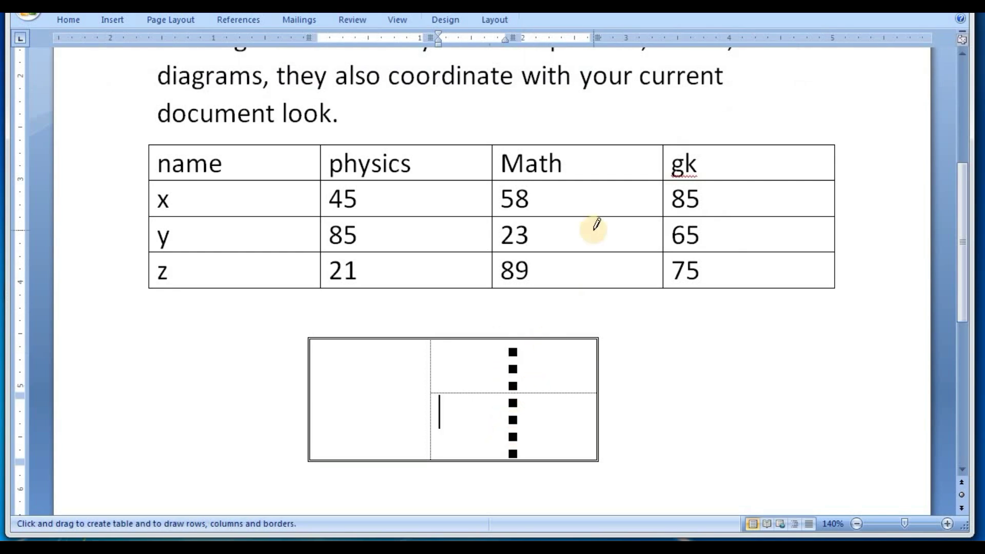
{"action": "left_click", "coordinate": [495, 19]}
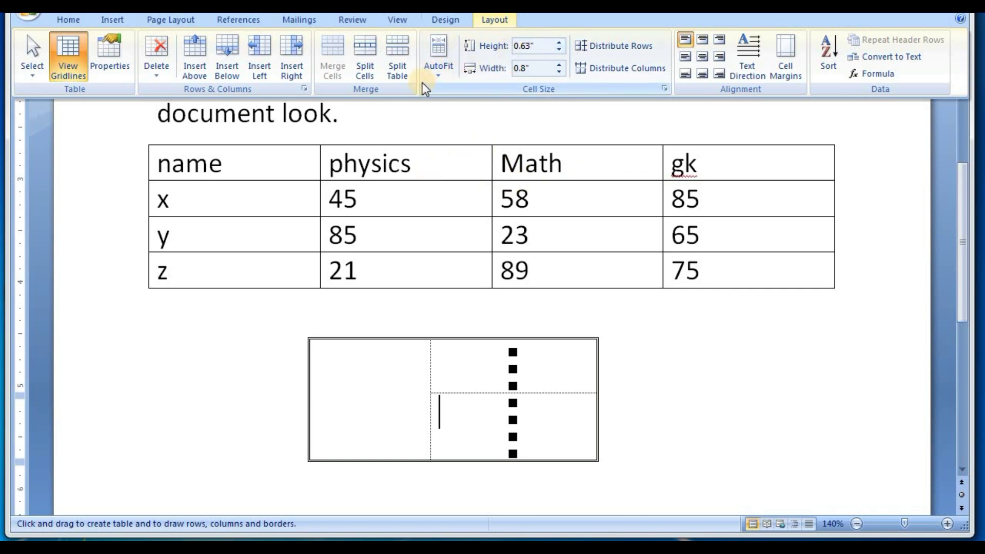
Delete the 85 from the x row's gk cell.
{"action": "left_click", "coordinate": [464, 16]}
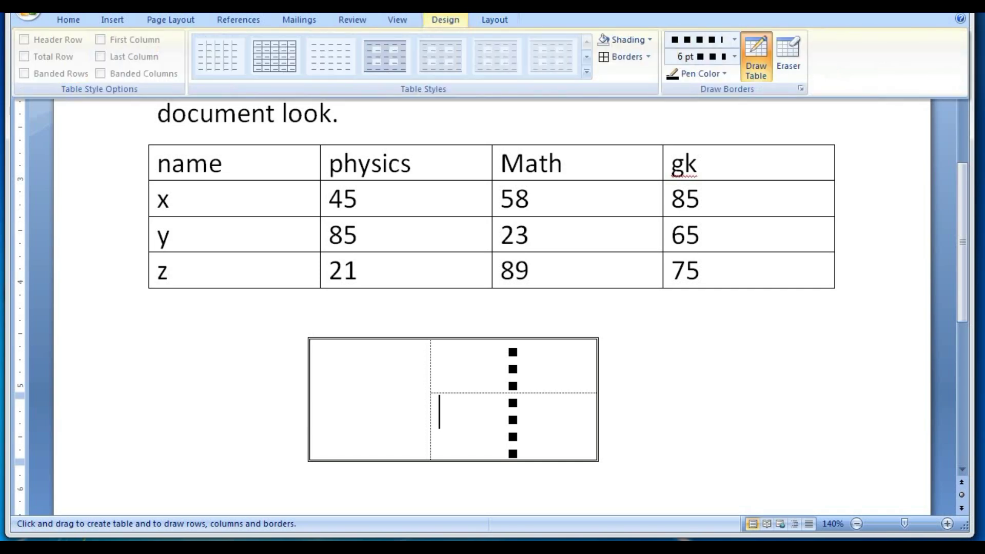
{"action": "left_click", "coordinate": [792, 64]}
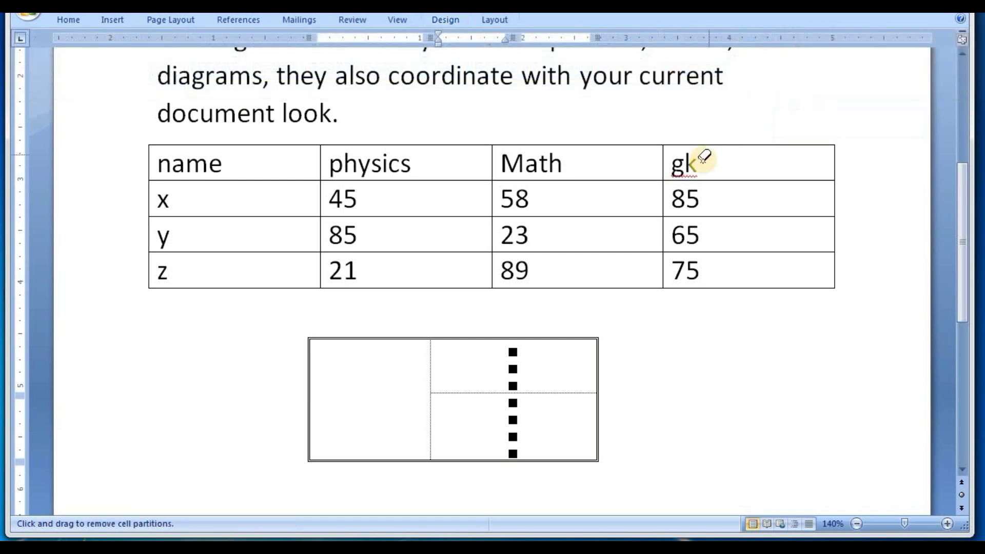
{"action": "left_click", "coordinate": [699, 198]}
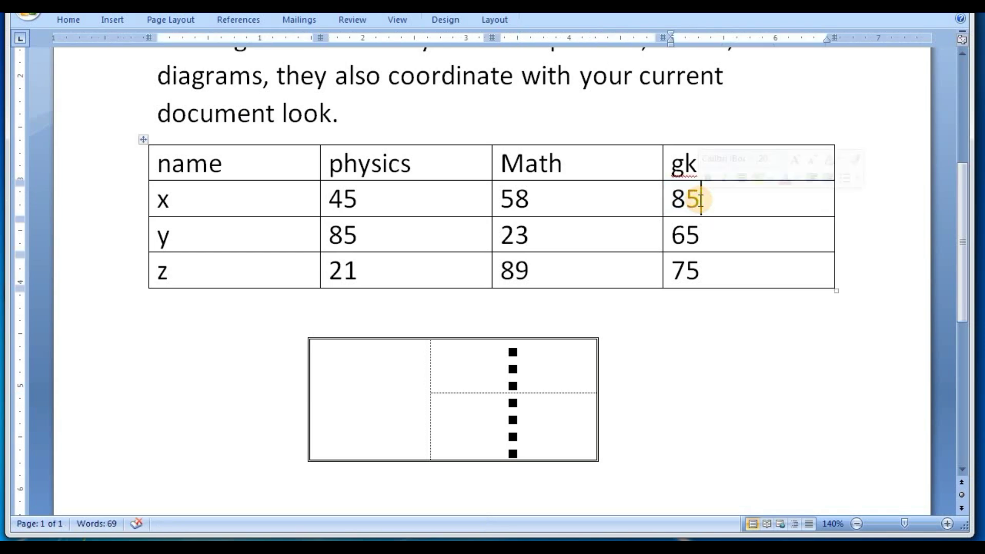
{"action": "key", "text": "BackSpace"}
{"action": "key", "text": "BackSpace"}
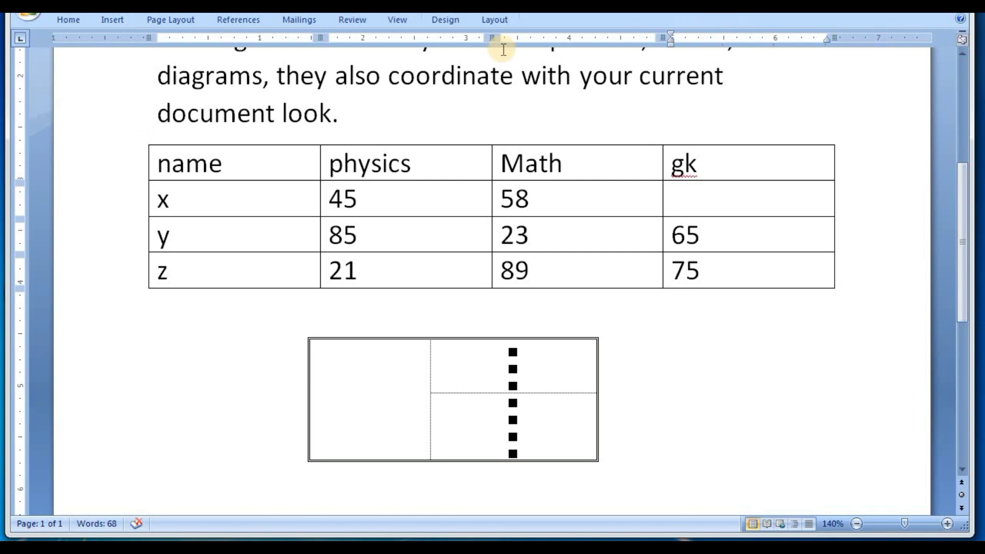
Erase the thick dotted divider from the small table with the Eraser.
{"action": "left_click", "coordinate": [454, 20]}
{"action": "left_click", "coordinate": [783, 54]}
{"action": "left_click_drag", "start_coordinate": [505, 385], "coordinate": [512, 395]}
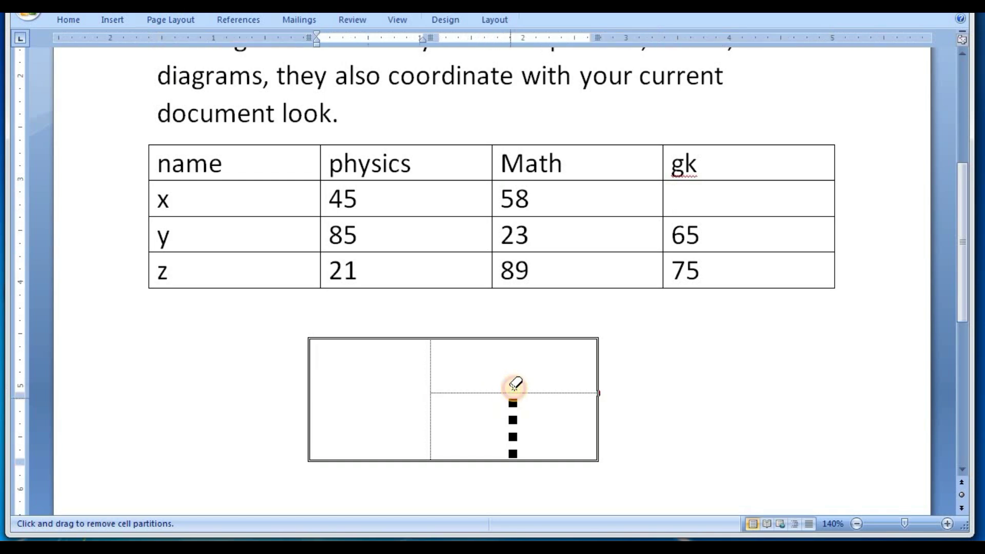
{"action": "left_click_drag", "start_coordinate": [515, 384], "coordinate": [510, 417]}
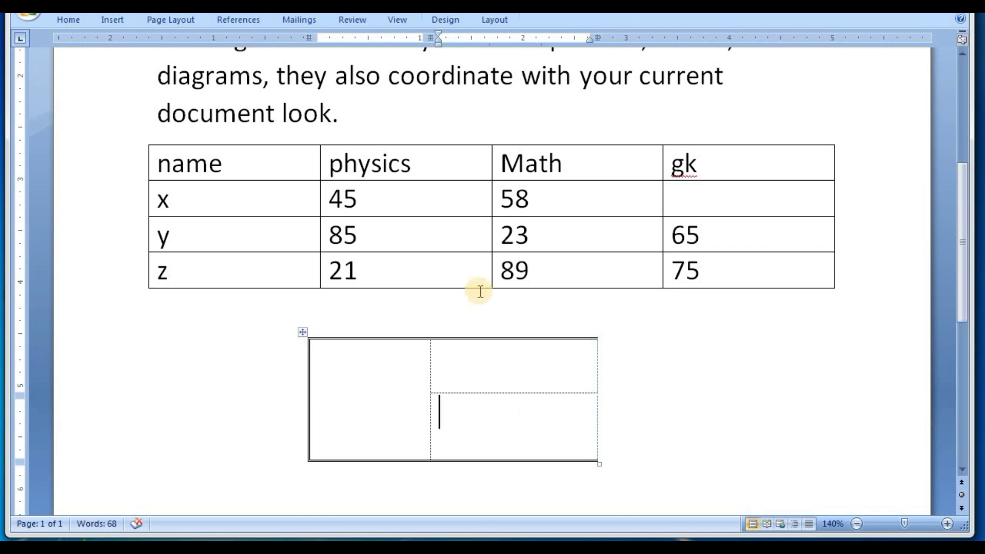
{"action": "left_click", "coordinate": [445, 18]}
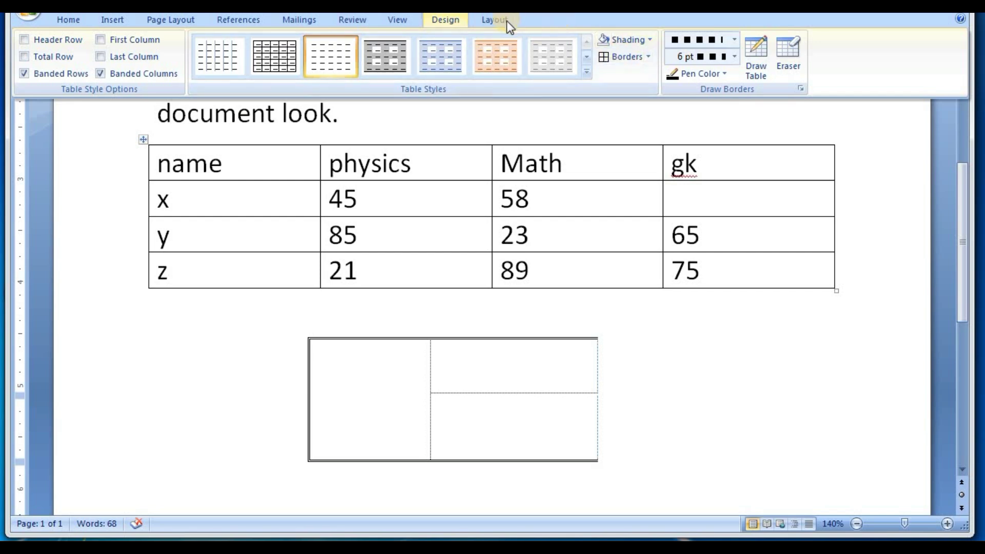
Draw a thick dotted border above the name cell, then undo it.
{"action": "left_click", "coordinate": [752, 69]}
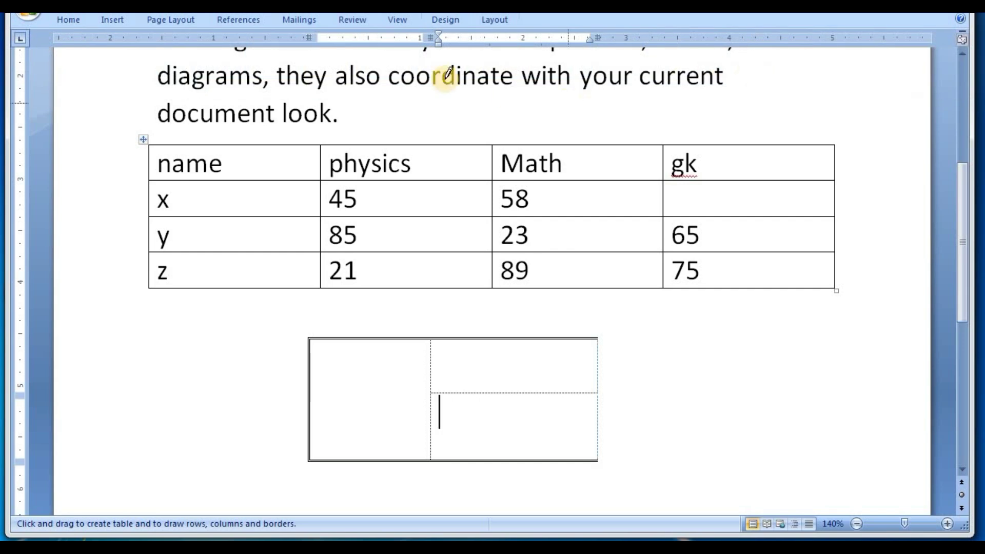
{"action": "left_click", "coordinate": [504, 18]}
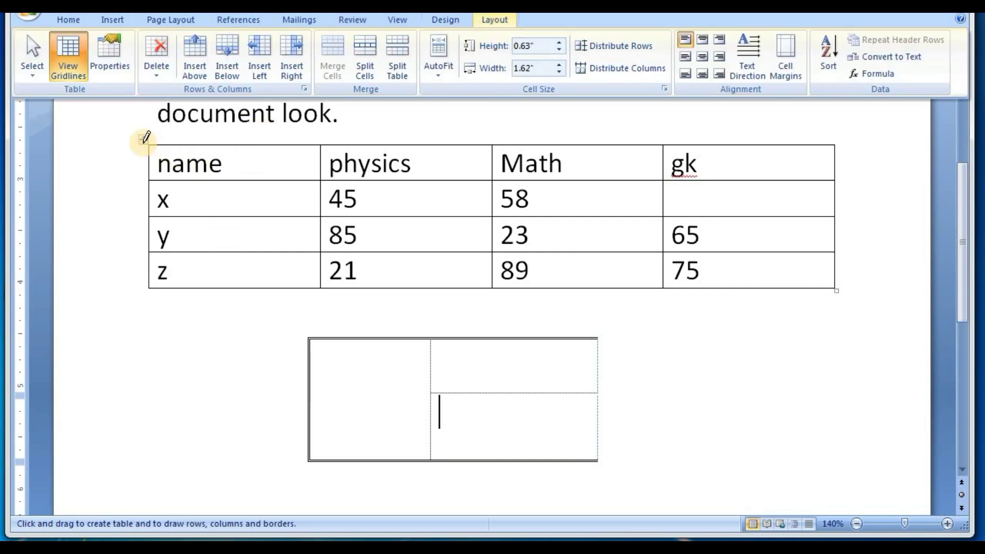
{"action": "key", "text": "ctrl+F1"}
{"action": "left_click", "coordinate": [145, 136]}
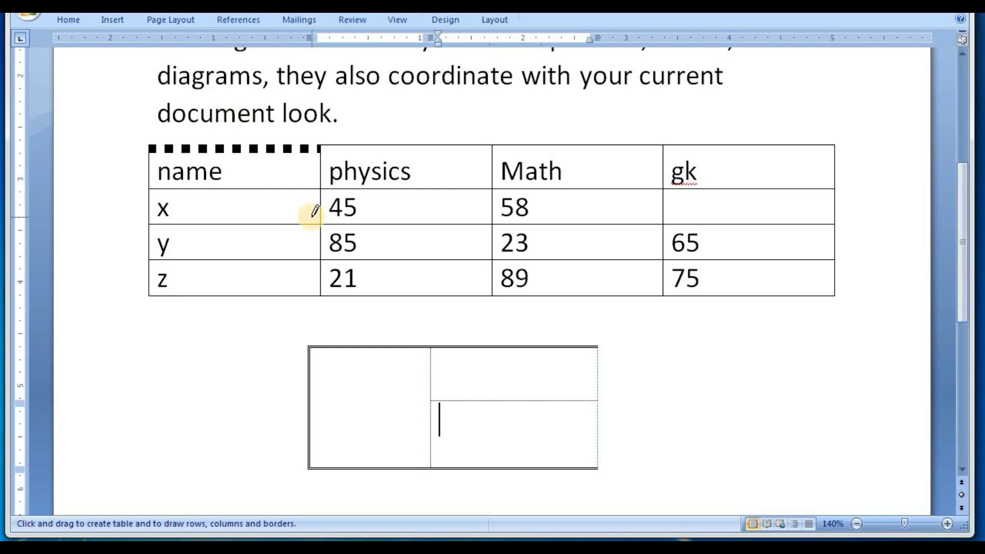
{"action": "key", "text": "ctrl+z"}
Turn off Draw Table and put the caret after 45 in the physics column.
{"action": "left_click", "coordinate": [405, 203]}
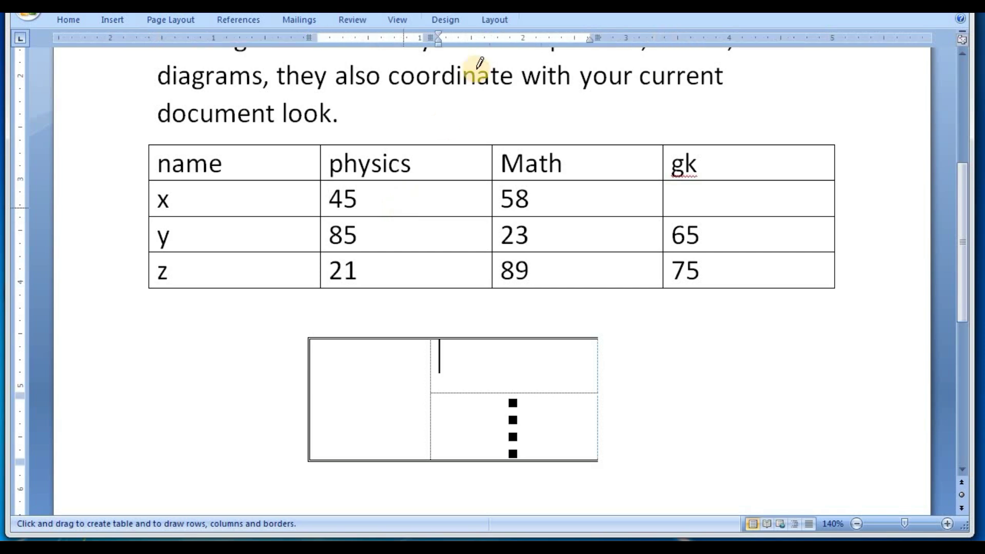
{"action": "left_click", "coordinate": [461, 23]}
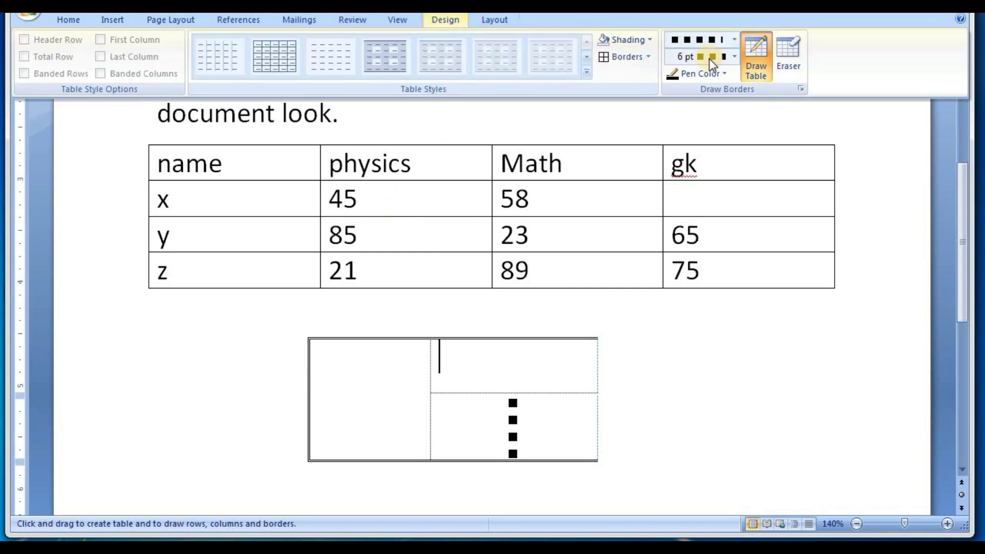
{"action": "left_click", "coordinate": [762, 61]}
{"action": "left_click", "coordinate": [682, 306]}
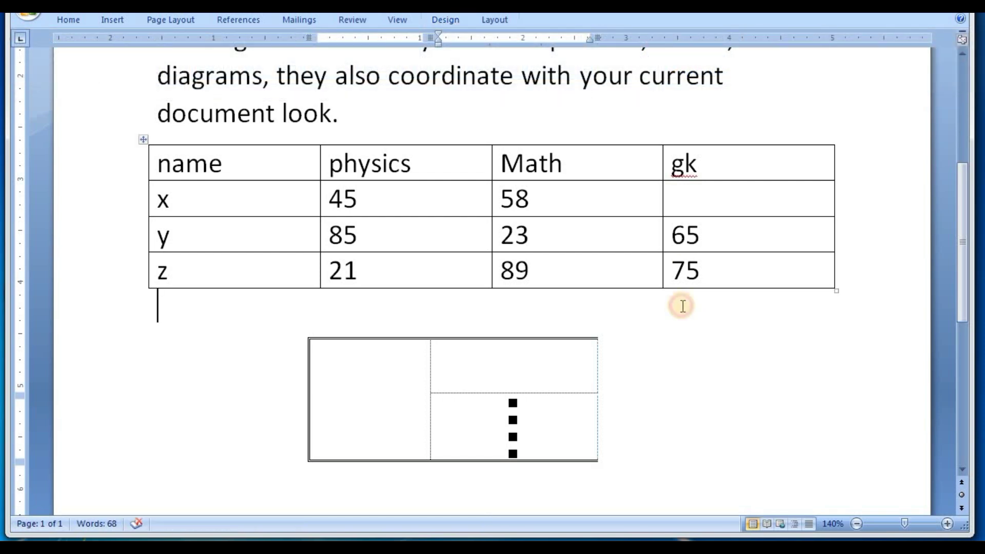
{"action": "left_click", "coordinate": [377, 192]}
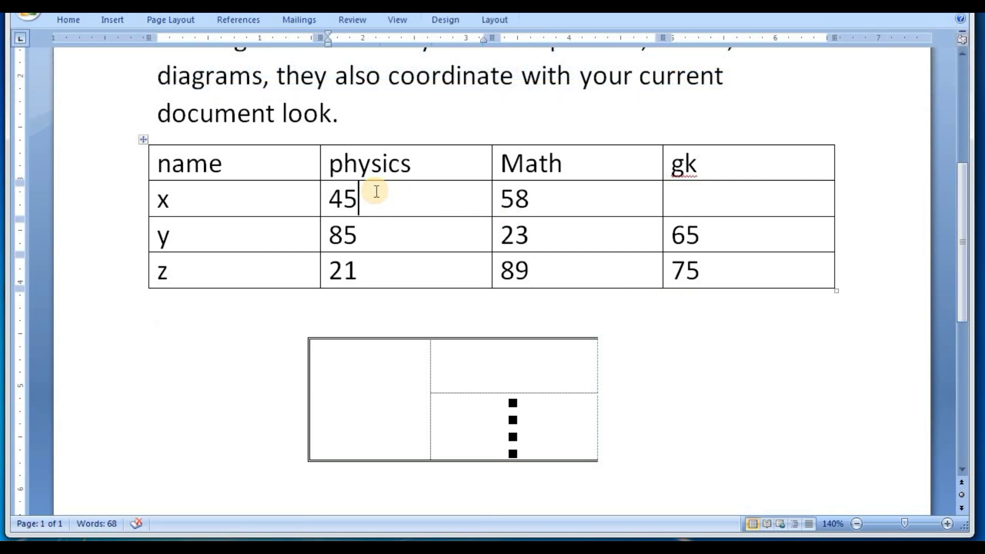
{"action": "left_click", "coordinate": [504, 21]}
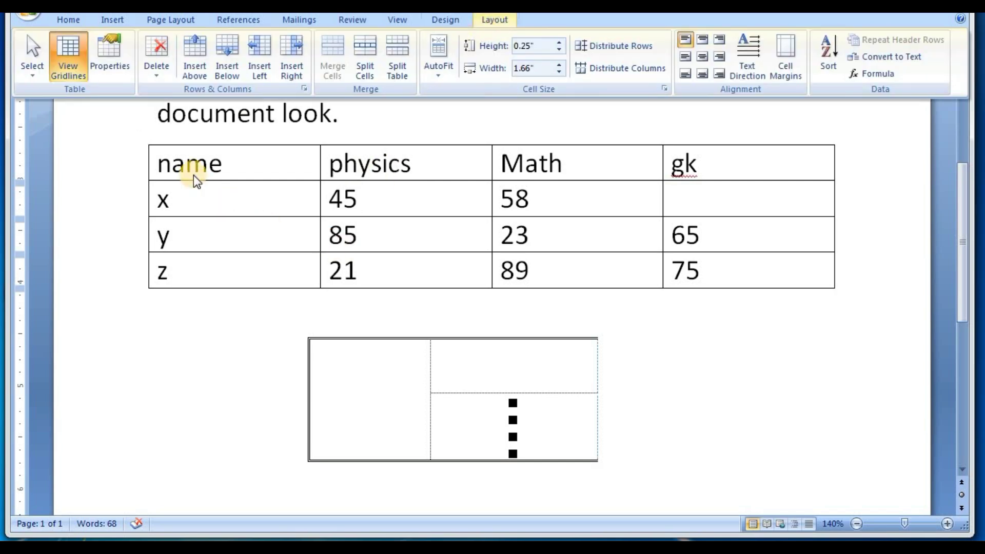
Apply No Border to the whole marks table, then reselect it.
{"action": "left_click", "coordinate": [148, 137]}
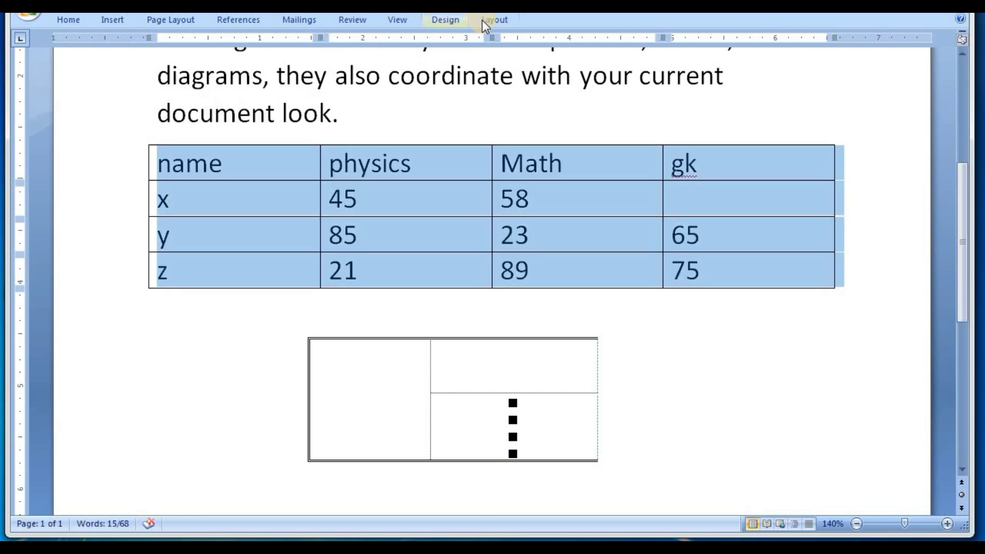
{"action": "left_click", "coordinate": [460, 18]}
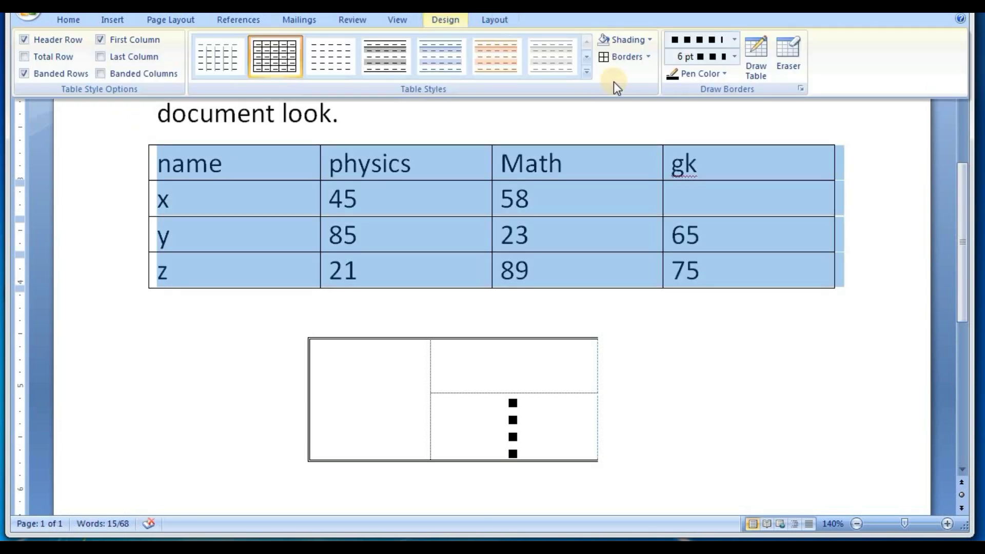
{"action": "left_click", "coordinate": [647, 57]}
{"action": "left_click", "coordinate": [632, 148]}
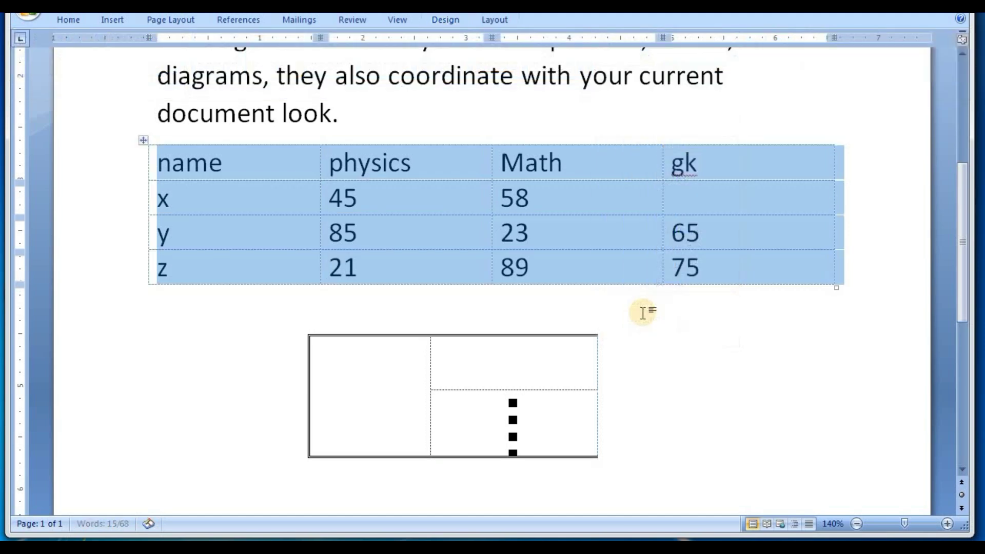
{"action": "left_click", "coordinate": [642, 311]}
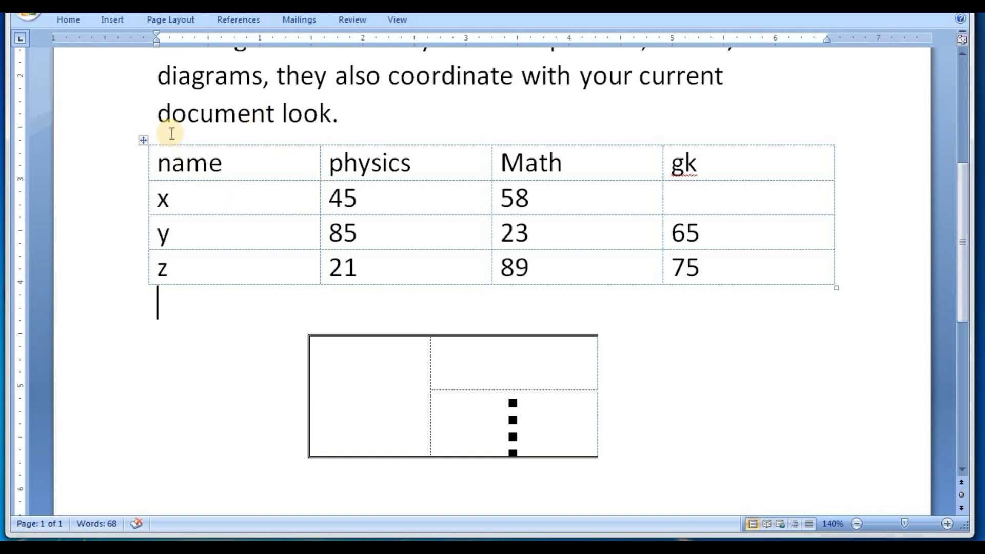
{"action": "left_click", "coordinate": [142, 144]}
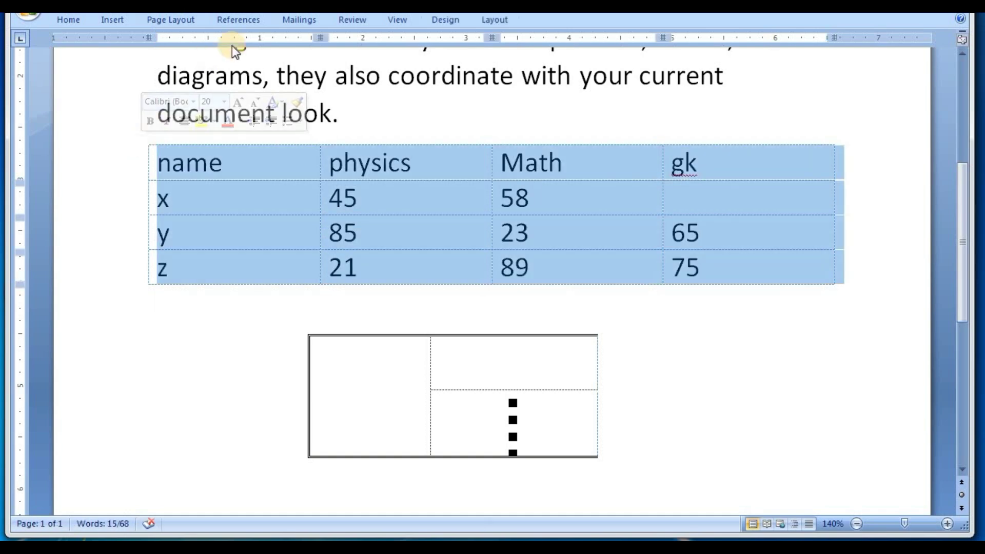
Hide the table gridlines and select the table's y row.
{"action": "left_click", "coordinate": [491, 21]}
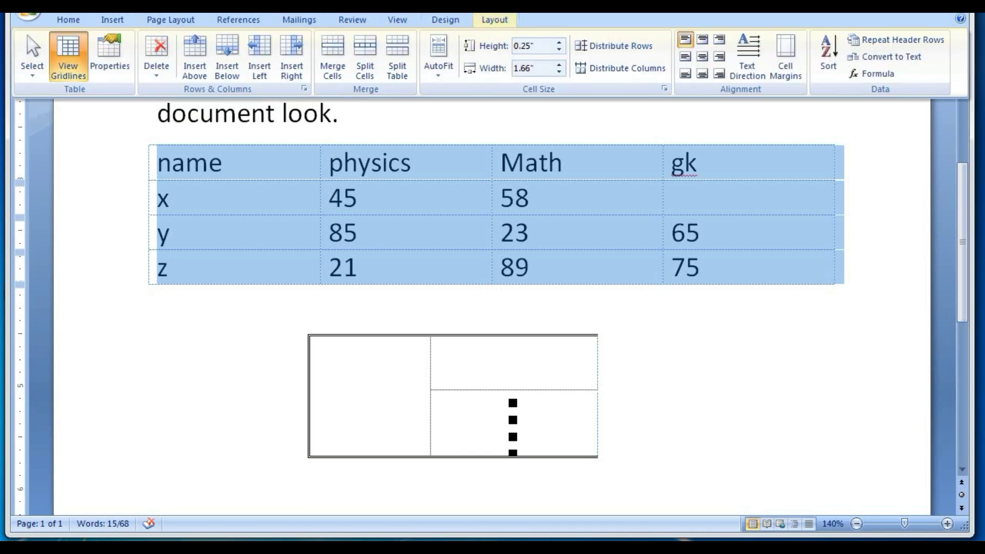
{"action": "left_click", "coordinate": [70, 56]}
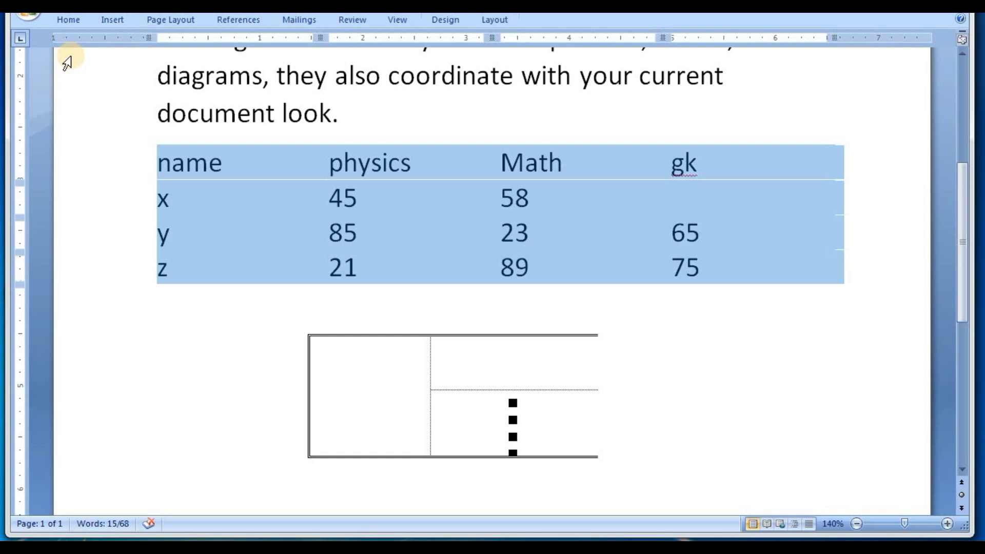
{"action": "left_click", "coordinate": [118, 20]}
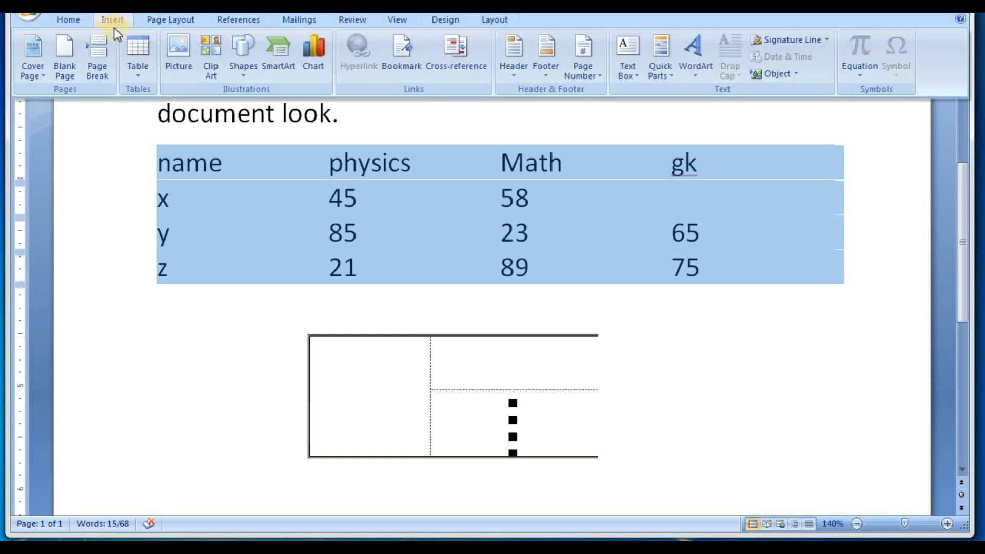
{"action": "left_click", "coordinate": [100, 159]}
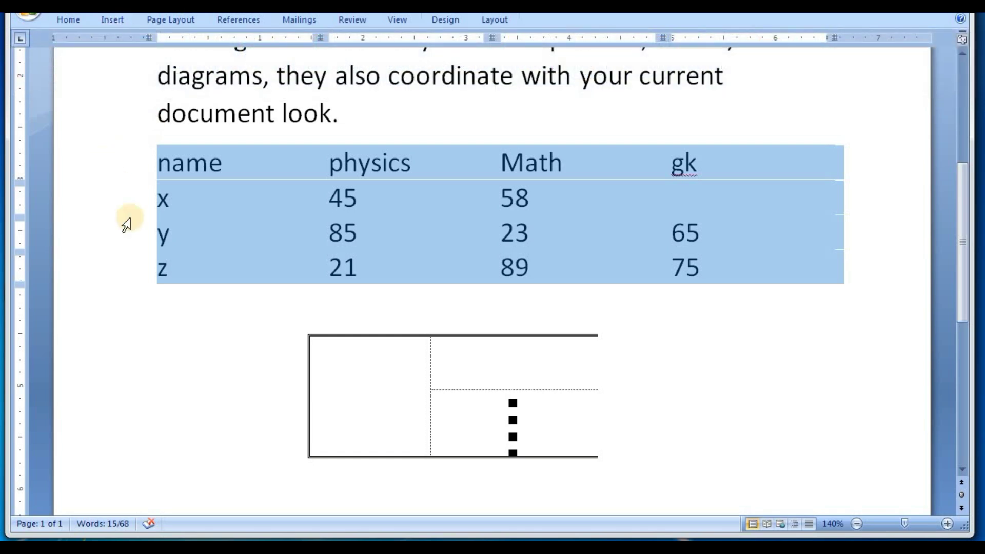
{"action": "left_click", "coordinate": [128, 219]}
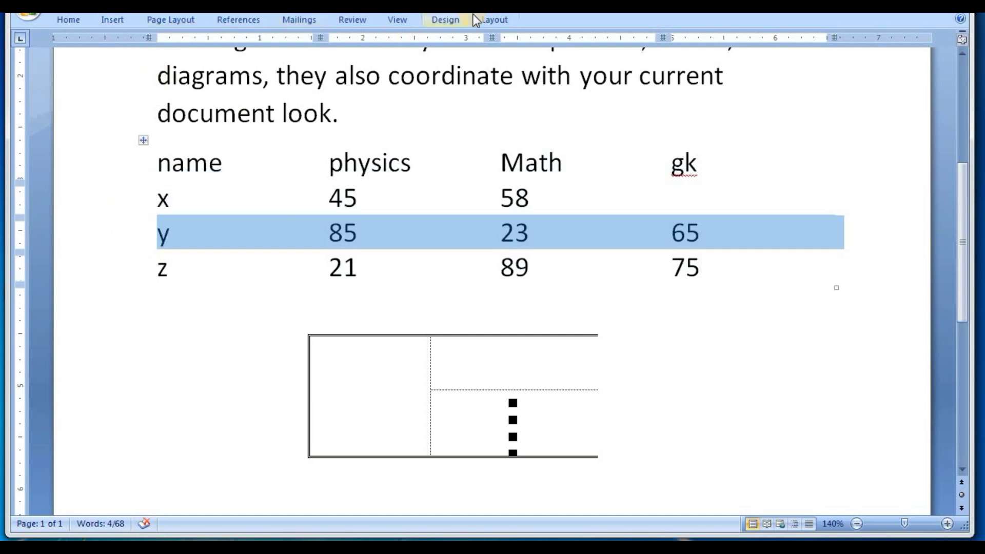
Turn View Gridlines back on and place the cursor after 'document look.'.
{"action": "left_click", "coordinate": [493, 19]}
{"action": "left_click", "coordinate": [68, 57]}
{"action": "left_click", "coordinate": [251, 342]}
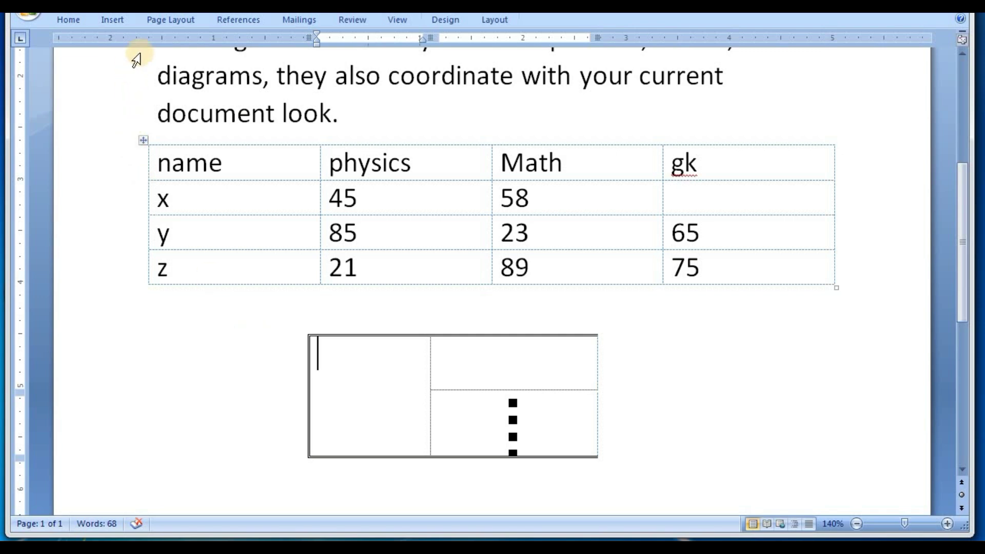
{"action": "left_click", "coordinate": [380, 190]}
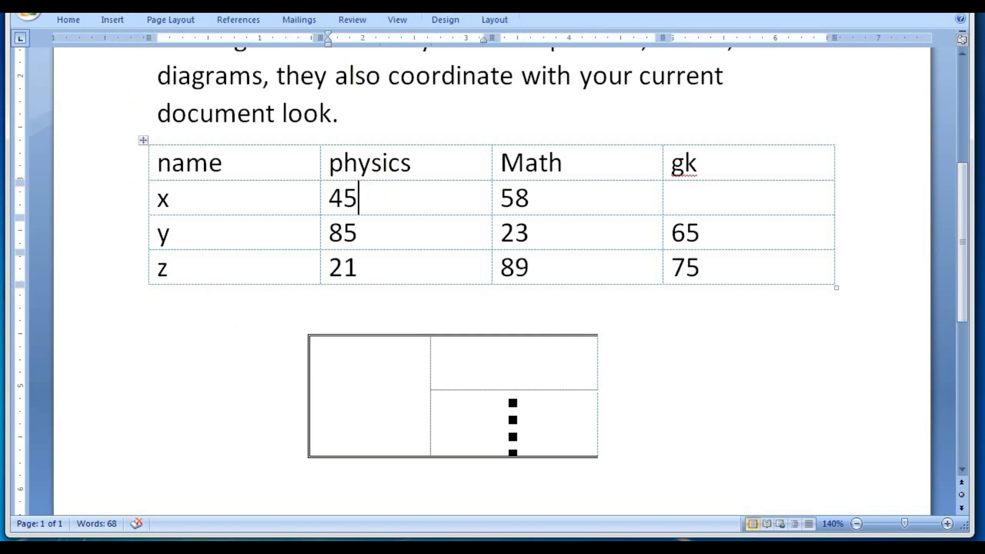
{"action": "left_click", "coordinate": [489, 19]}
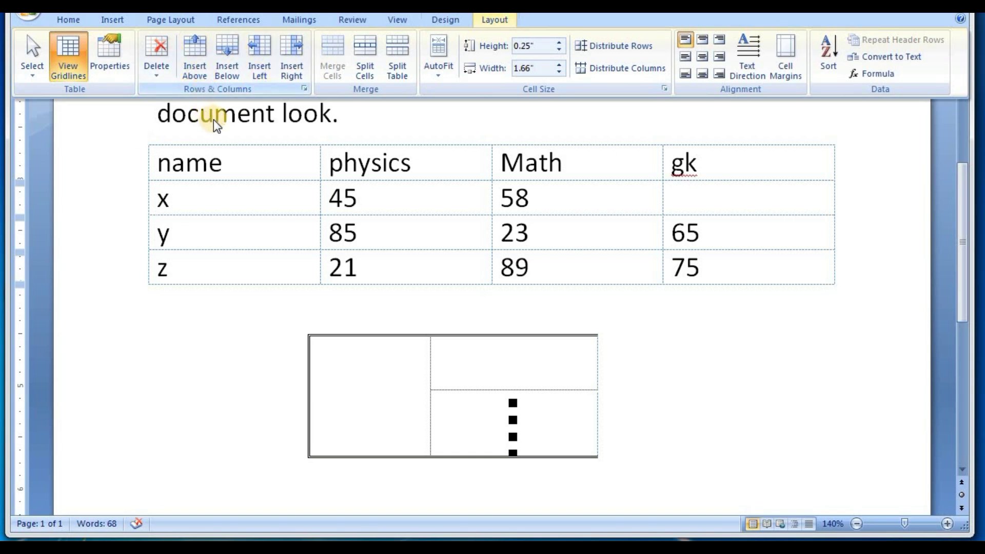
{"action": "left_click", "coordinate": [349, 120]}
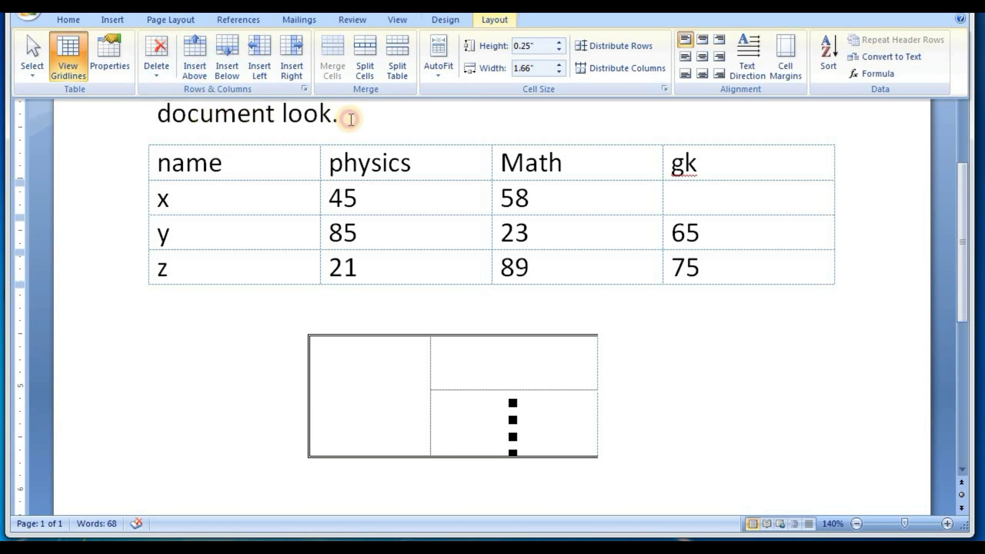
Add two blank paragraphs above the table and an empty row above the header row.
{"action": "key", "text": "Return"}
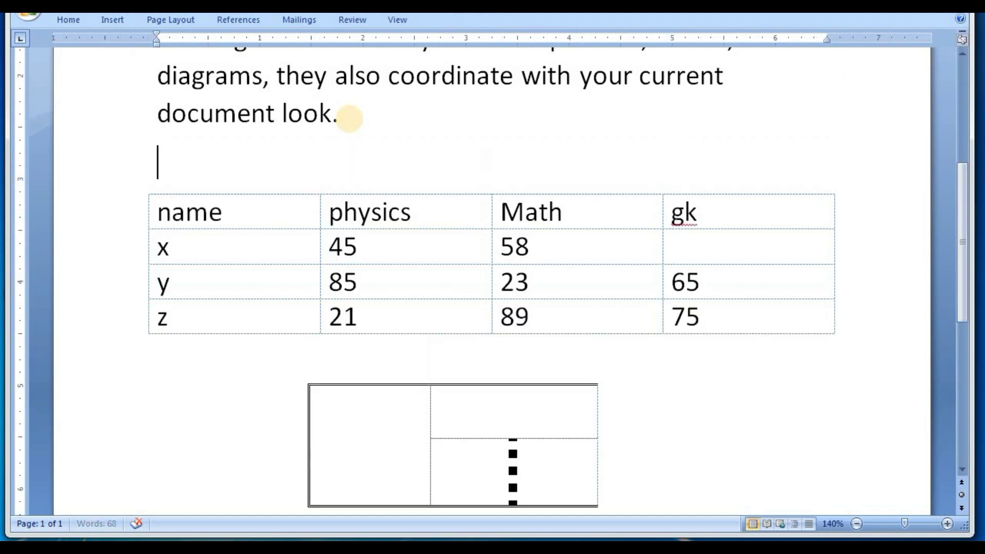
{"action": "key", "text": "Return"}
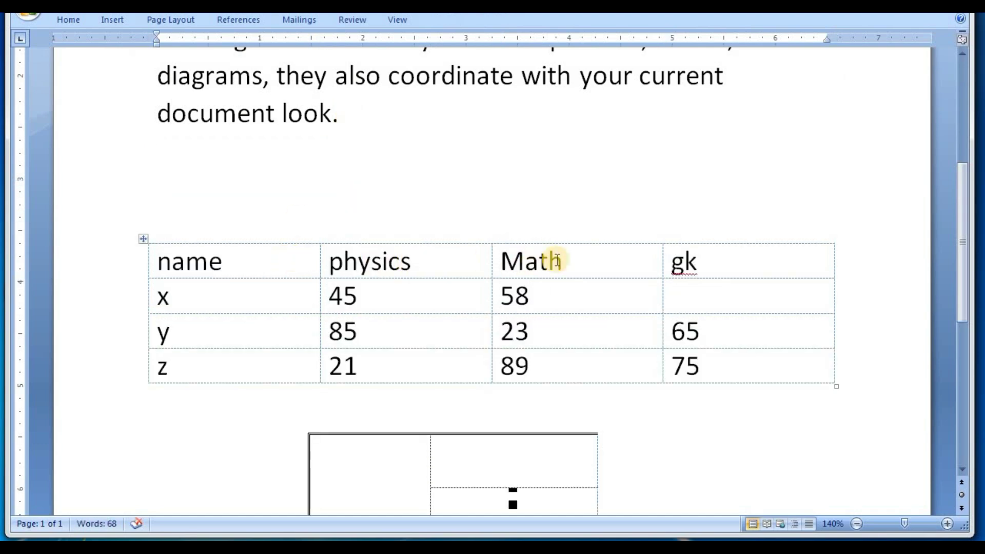
{"action": "left_click", "coordinate": [310, 257]}
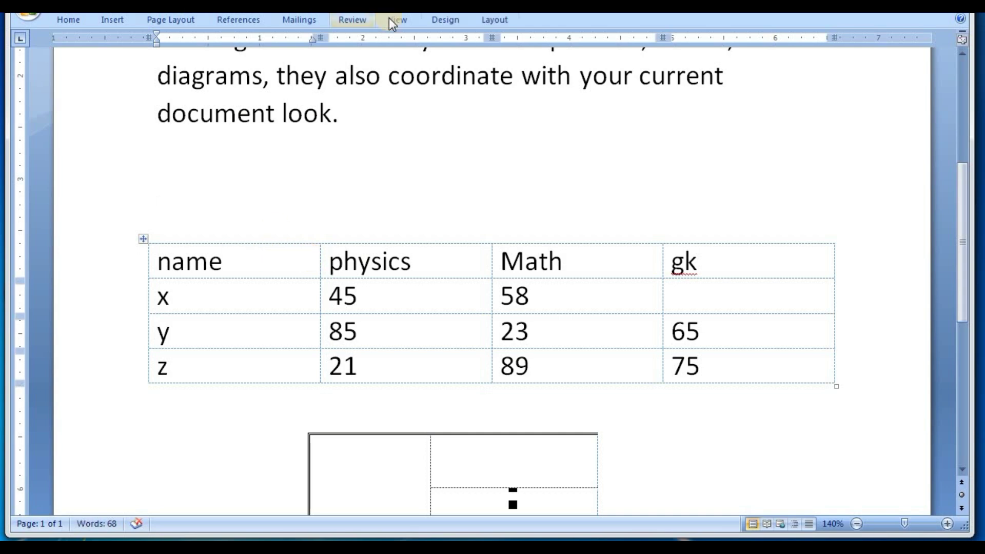
{"action": "left_click", "coordinate": [488, 18]}
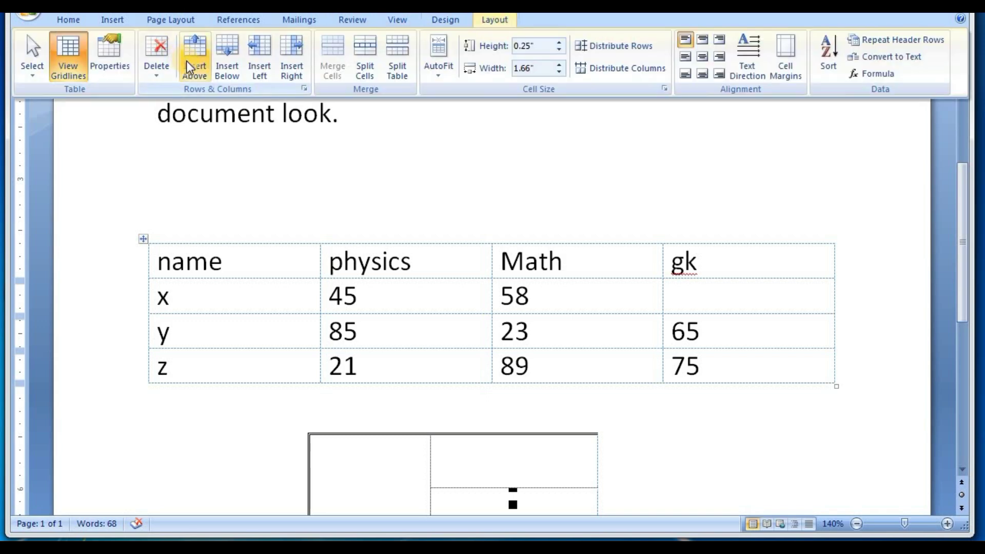
{"action": "left_click", "coordinate": [189, 61]}
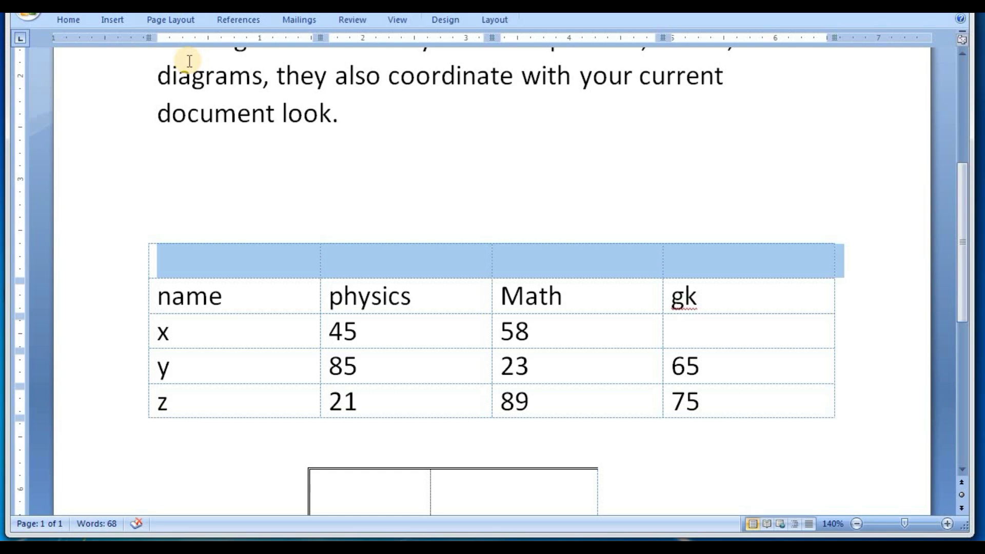
Insert an empty row above the x row and another below the z row.
{"action": "left_click", "coordinate": [195, 338]}
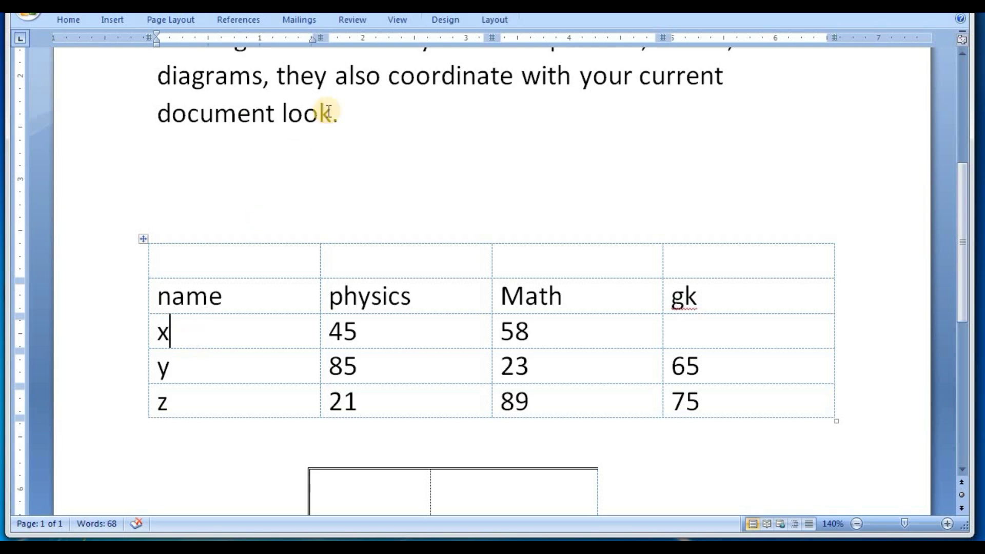
{"action": "left_click", "coordinate": [495, 18]}
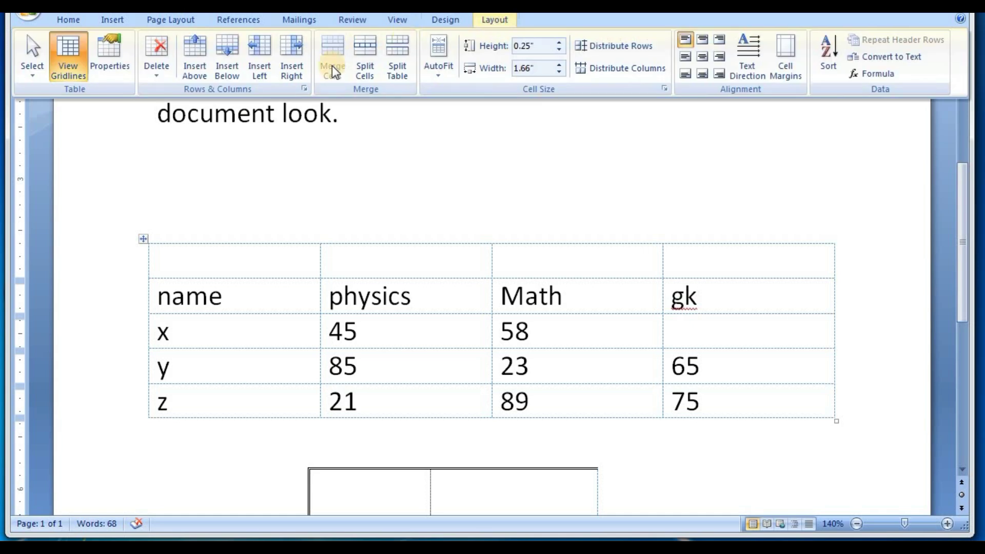
{"action": "left_click", "coordinate": [204, 56]}
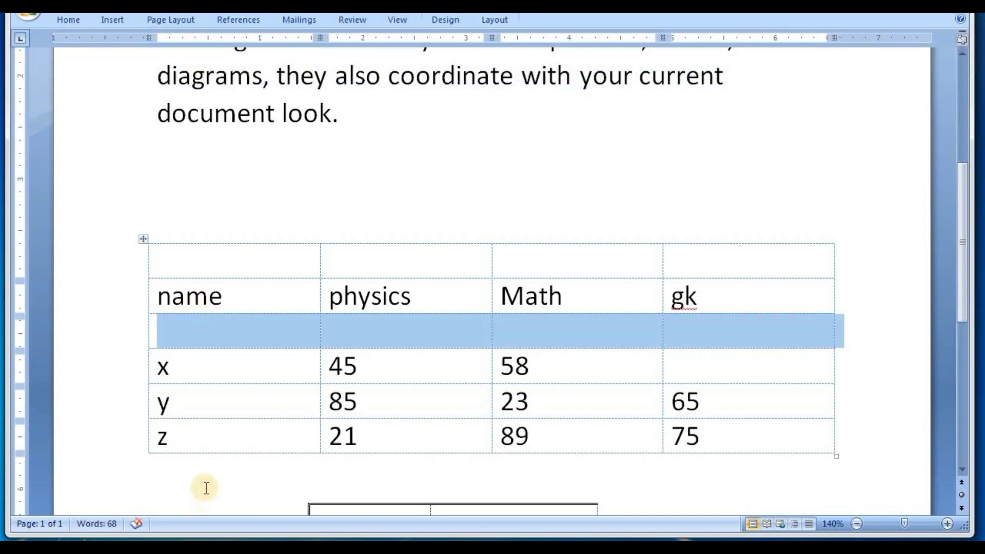
{"action": "left_click", "coordinate": [233, 435]}
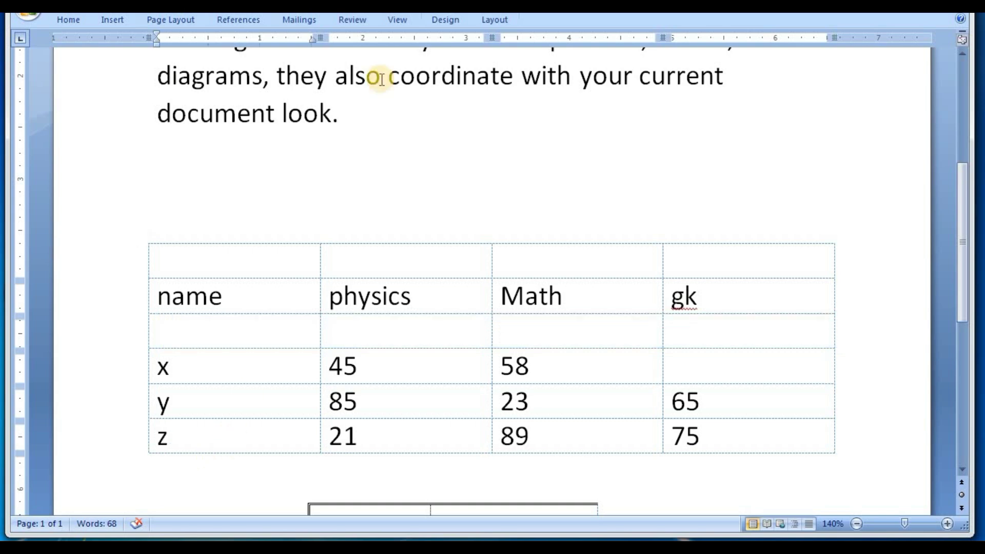
{"action": "left_click", "coordinate": [490, 21]}
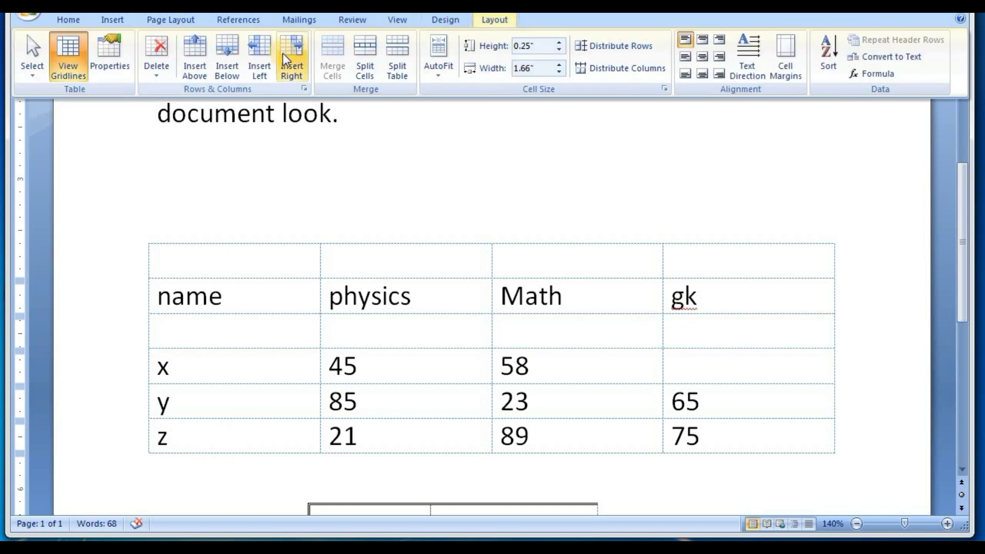
{"action": "left_click", "coordinate": [227, 70]}
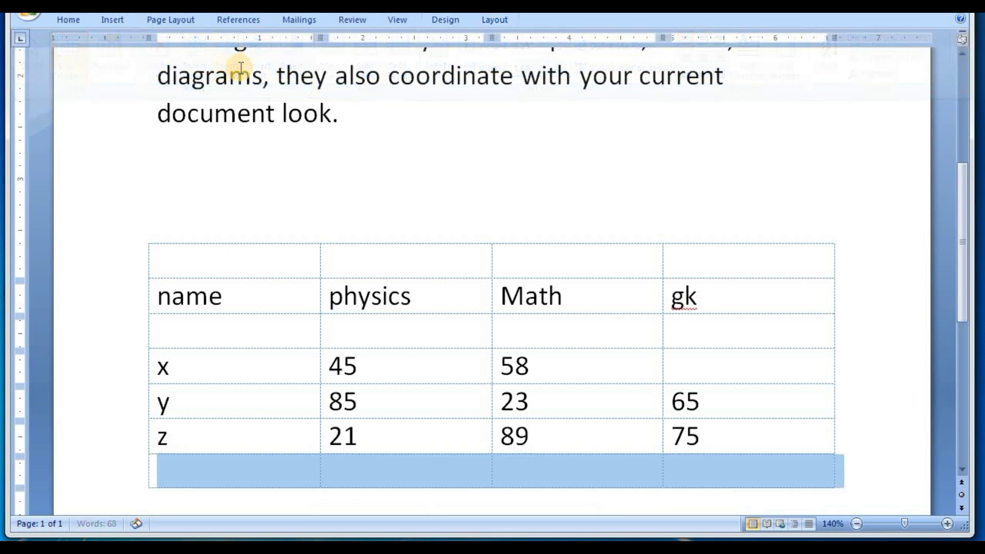
Insert empty columns on the table's left and right sides.
{"action": "left_click", "coordinate": [175, 334]}
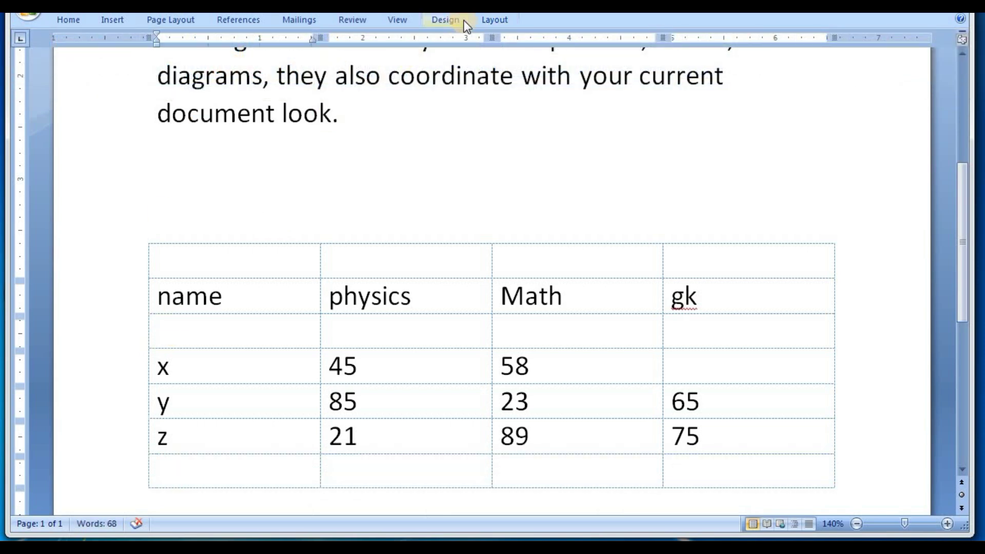
{"action": "left_click", "coordinate": [487, 20]}
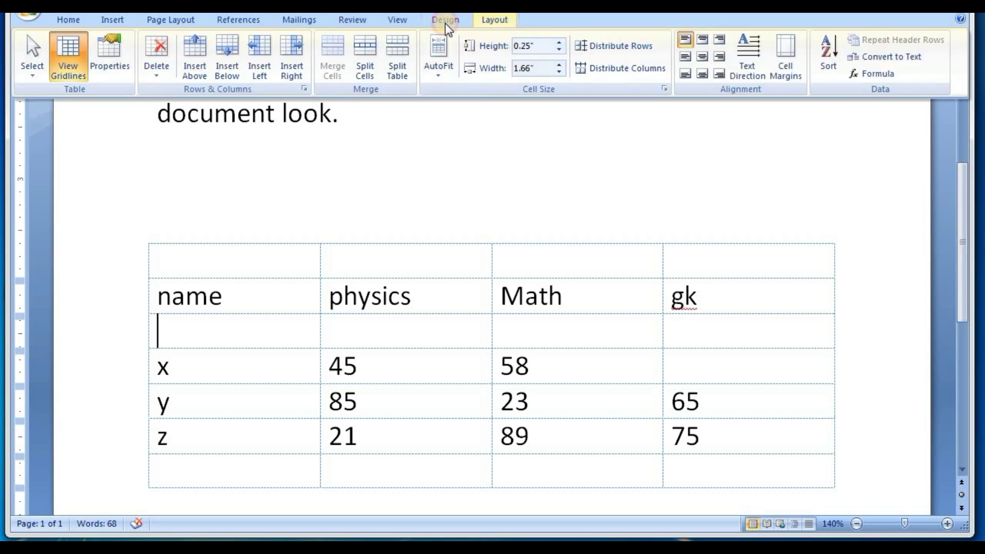
{"action": "left_click", "coordinate": [265, 58]}
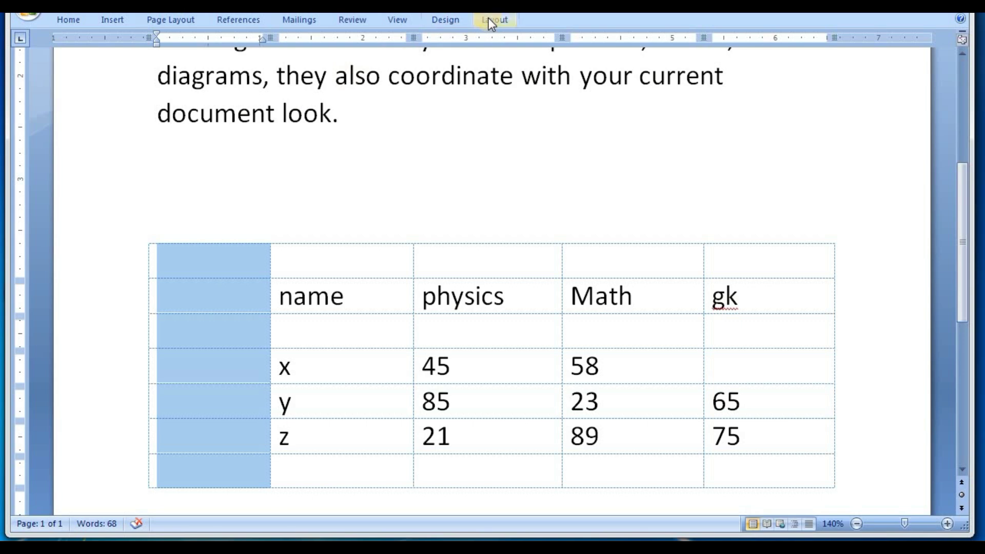
{"action": "left_click", "coordinate": [741, 298]}
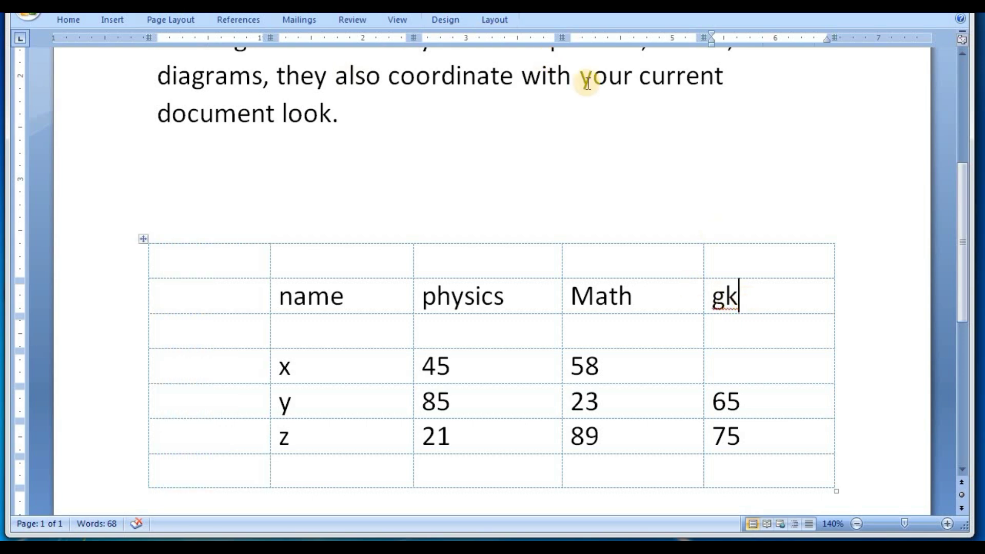
{"action": "left_click", "coordinate": [495, 19]}
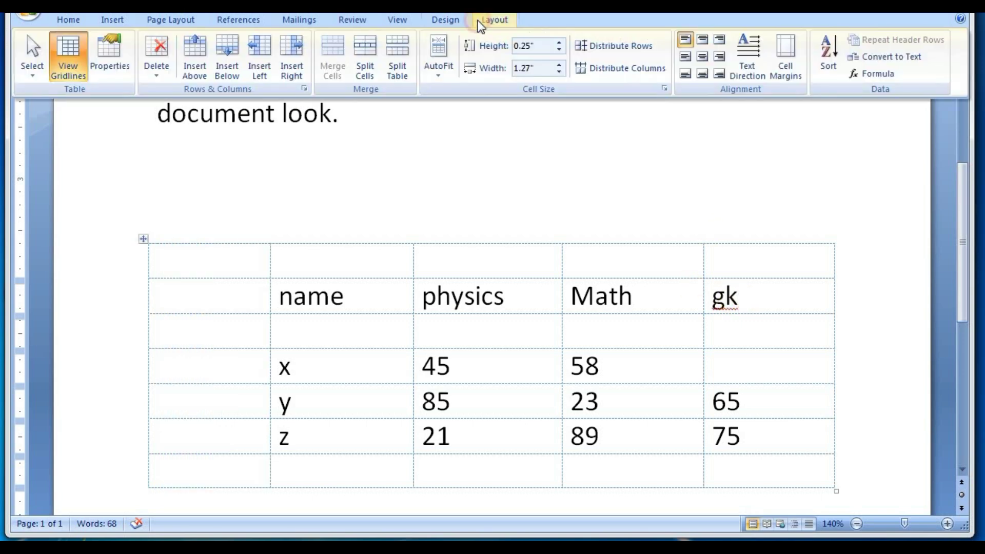
{"action": "left_click", "coordinate": [290, 64]}
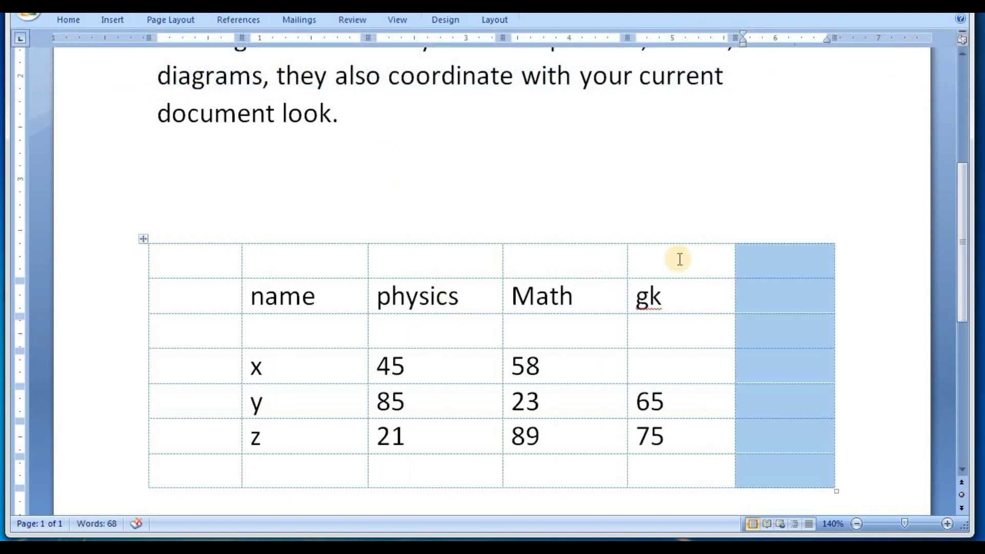
Drag the blank last column in front of physics and merge the empty top row into one cell.
{"action": "left_click_drag", "start_coordinate": [747, 259], "coordinate": [411, 243]}
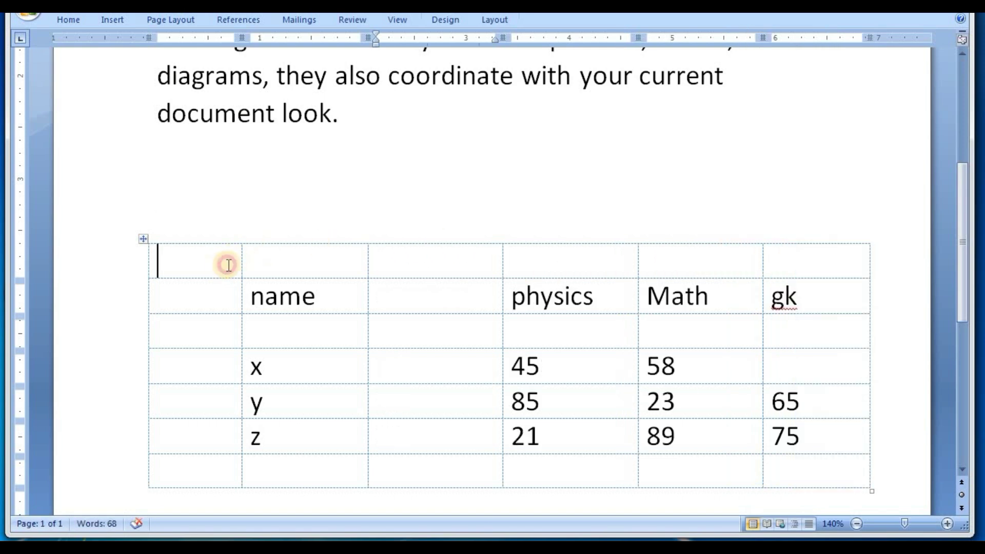
{"action": "left_click_drag", "start_coordinate": [222, 263], "coordinate": [340, 268]}
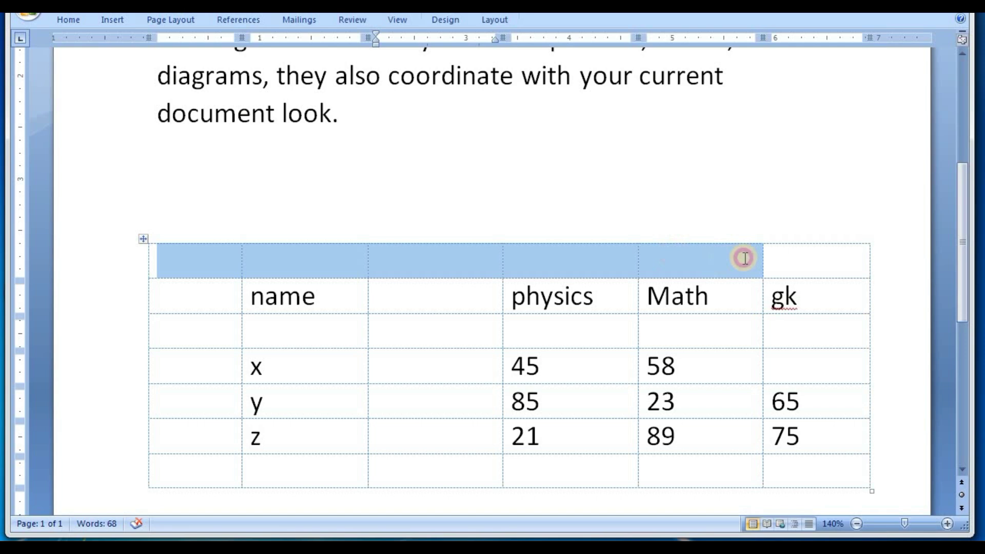
{"action": "left_click_drag", "start_coordinate": [546, 248], "coordinate": [763, 262]}
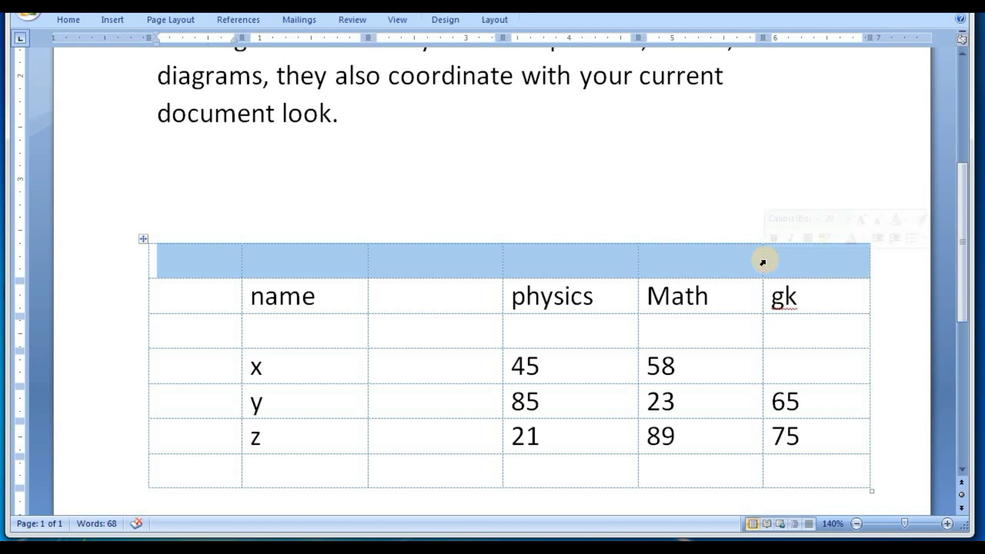
{"action": "left_click", "coordinate": [500, 19]}
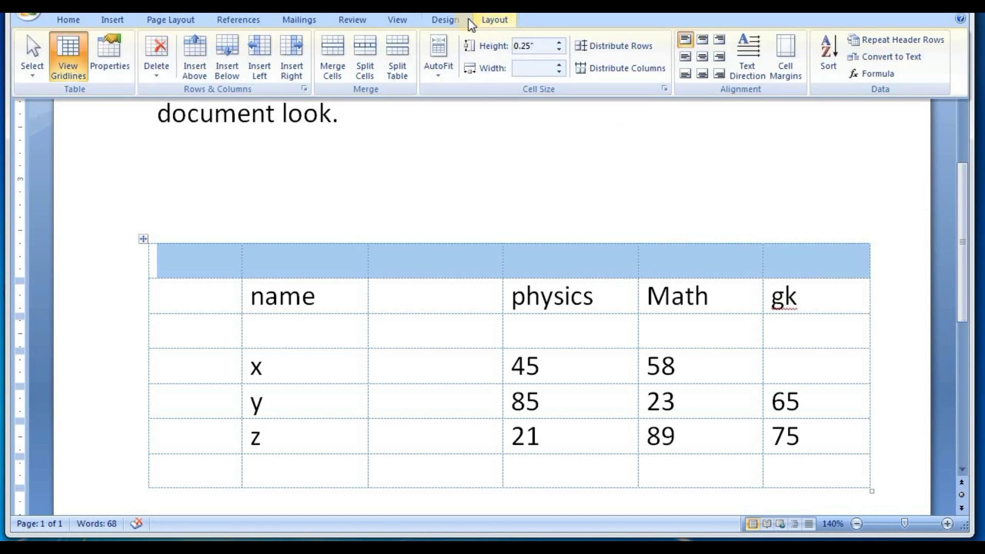
{"action": "left_click", "coordinate": [334, 60]}
{"action": "left_click", "coordinate": [342, 161]}
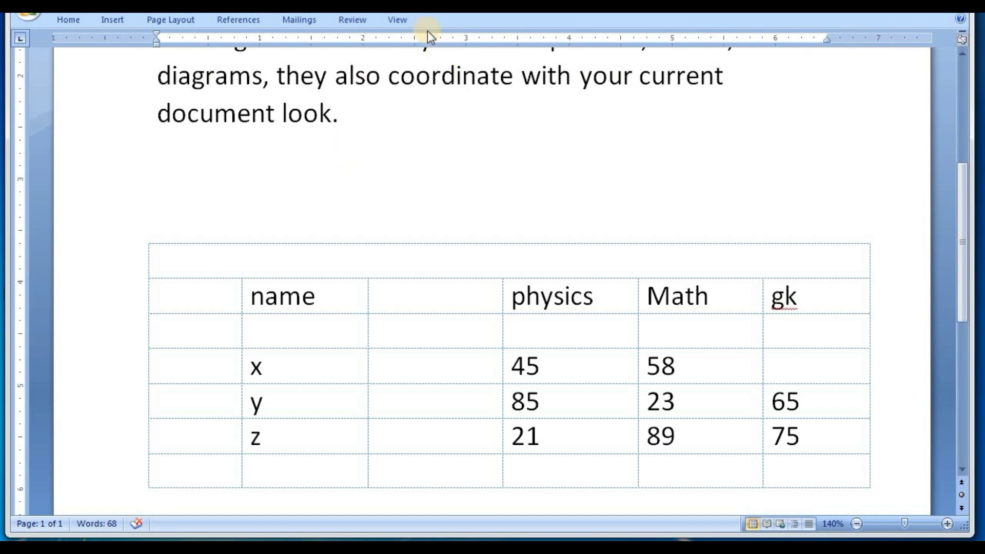
{"action": "left_click", "coordinate": [433, 333]}
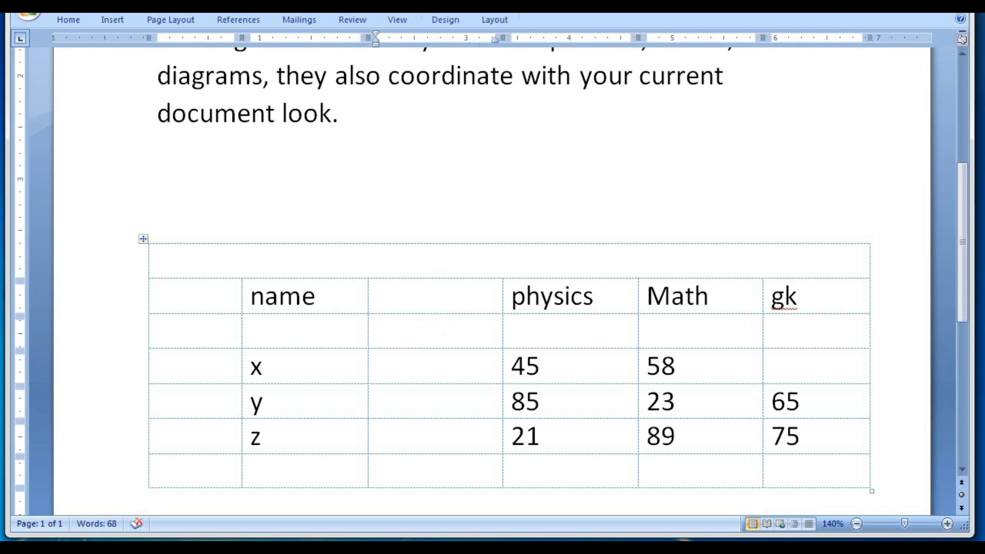
{"action": "left_click", "coordinate": [505, 19]}
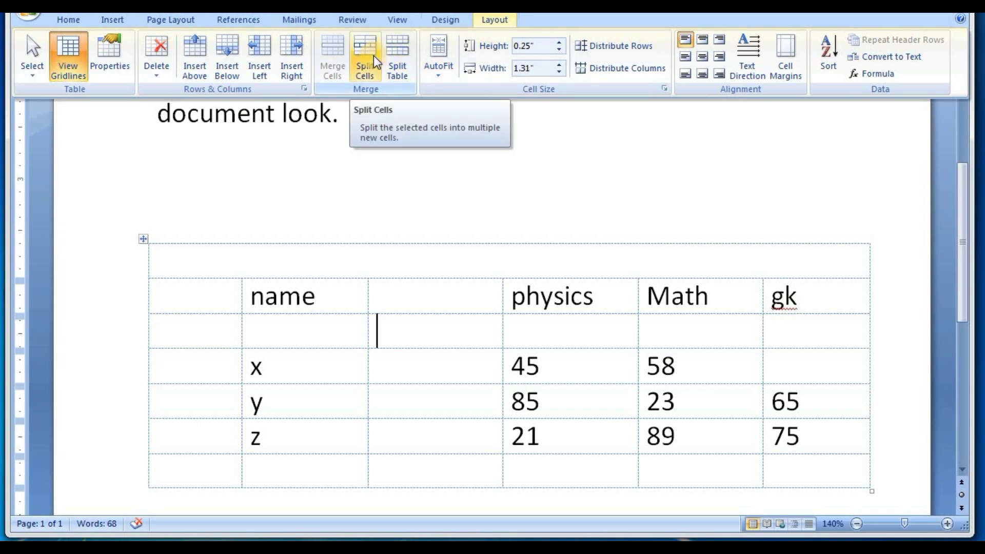
{"action": "left_click", "coordinate": [415, 315]}
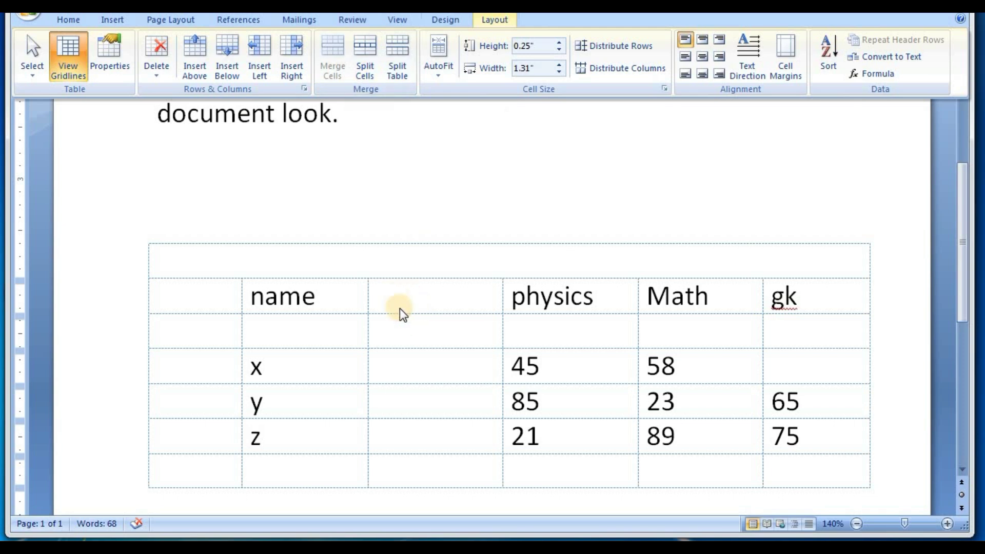
{"action": "key", "text": "ctrl+F1"}
{"action": "left_click", "coordinate": [347, 296]}
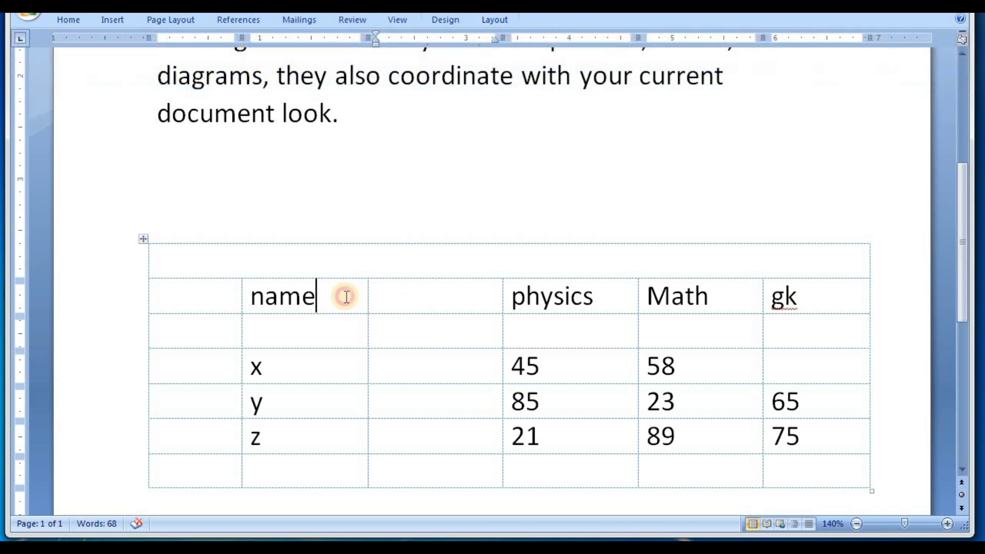
{"action": "left_click", "coordinate": [494, 20]}
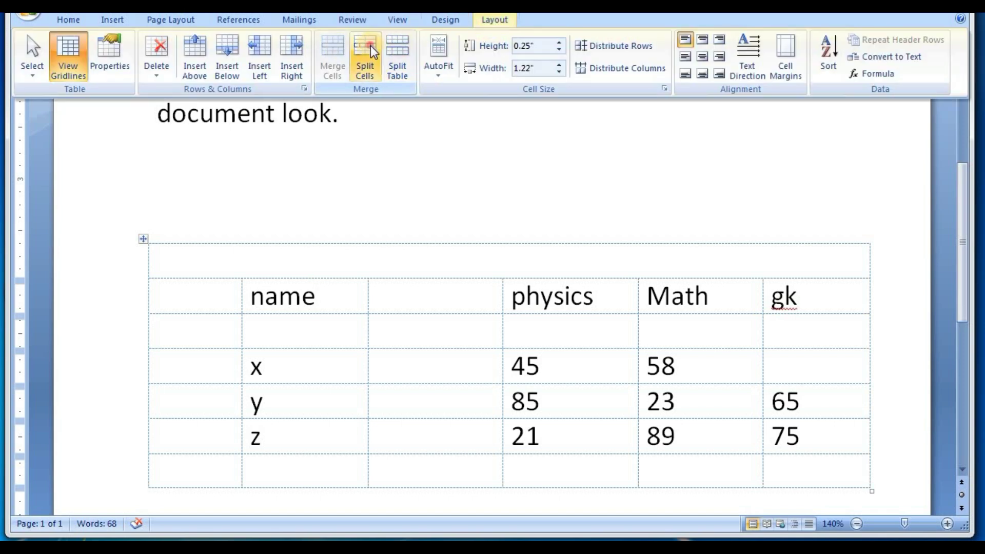
{"action": "left_click", "coordinate": [370, 45]}
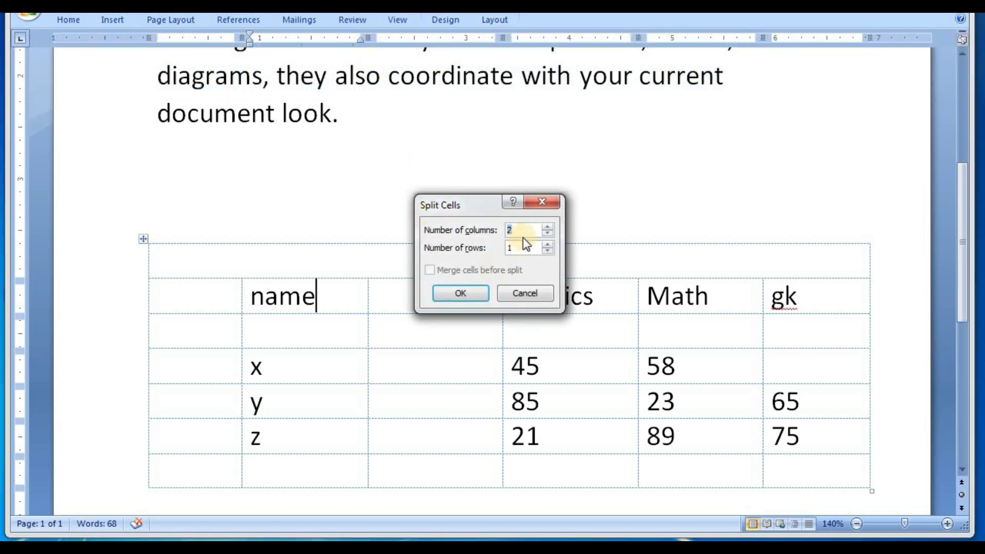
{"action": "left_click", "coordinate": [526, 246]}
{"action": "left_click", "coordinate": [473, 293]}
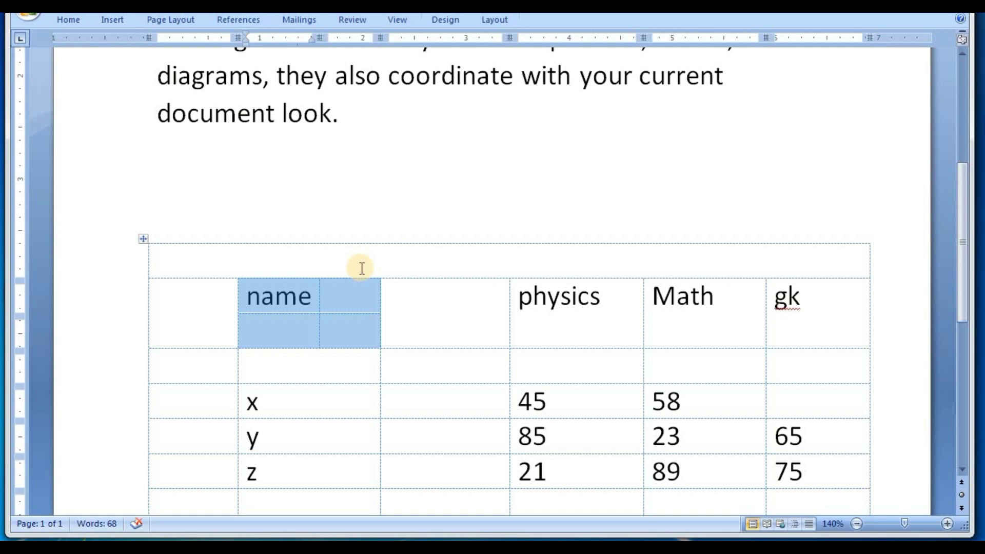
{"action": "key", "text": "ctrl+z"}
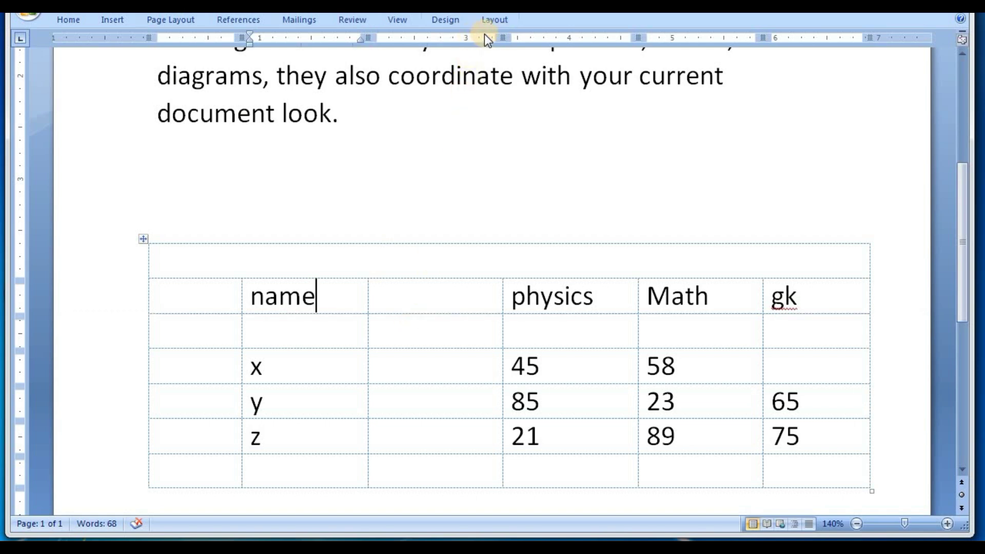
{"action": "left_click", "coordinate": [493, 20]}
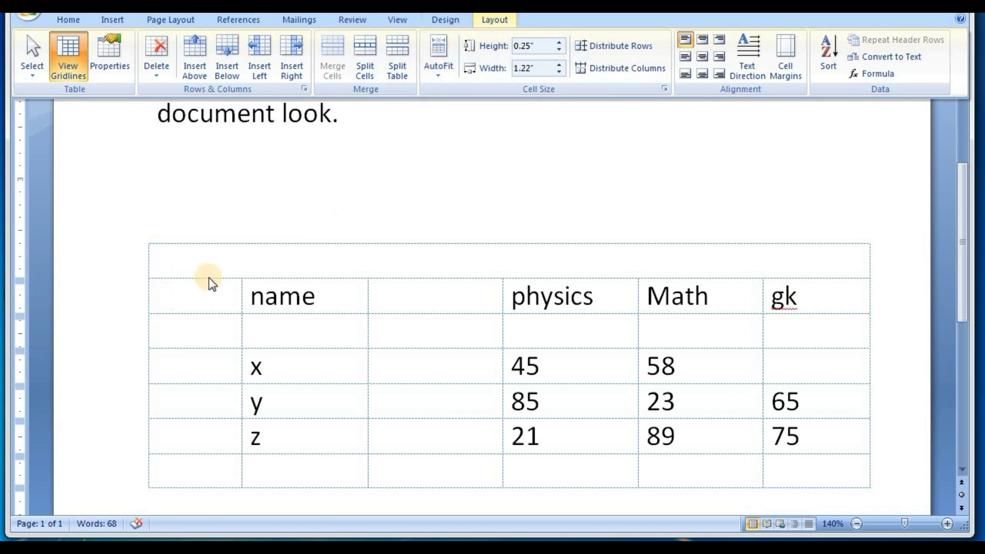
Delete the marks table, then the small hand-drawn table, leaving only the paragraph.
{"action": "left_click", "coordinate": [143, 238]}
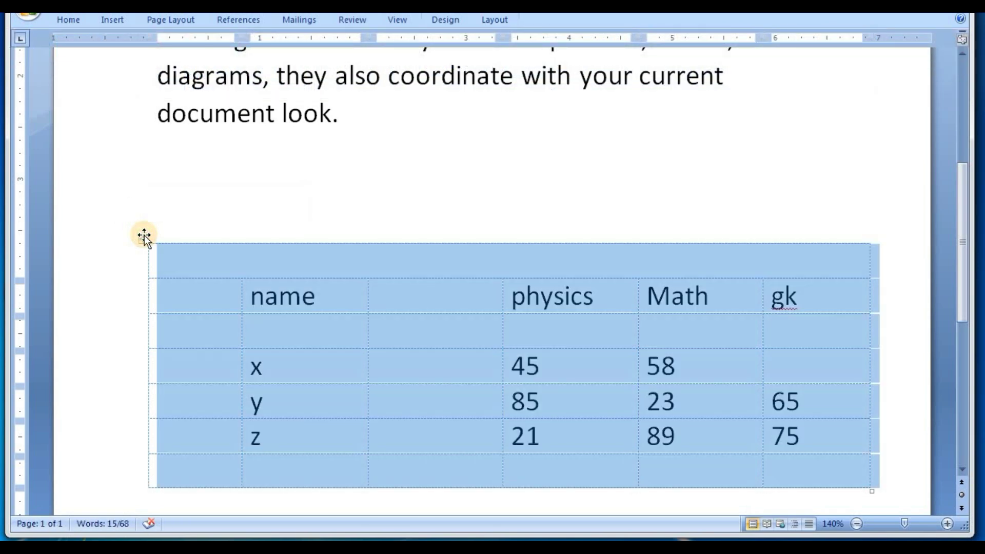
{"action": "key", "text": "BackSpace"}
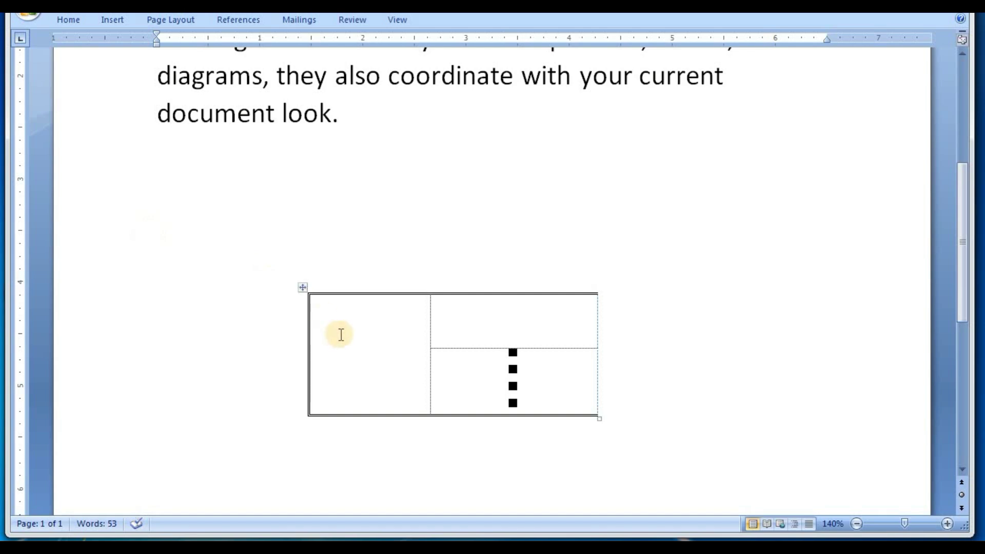
{"action": "left_click", "coordinate": [338, 334]}
{"action": "left_click", "coordinate": [305, 291]}
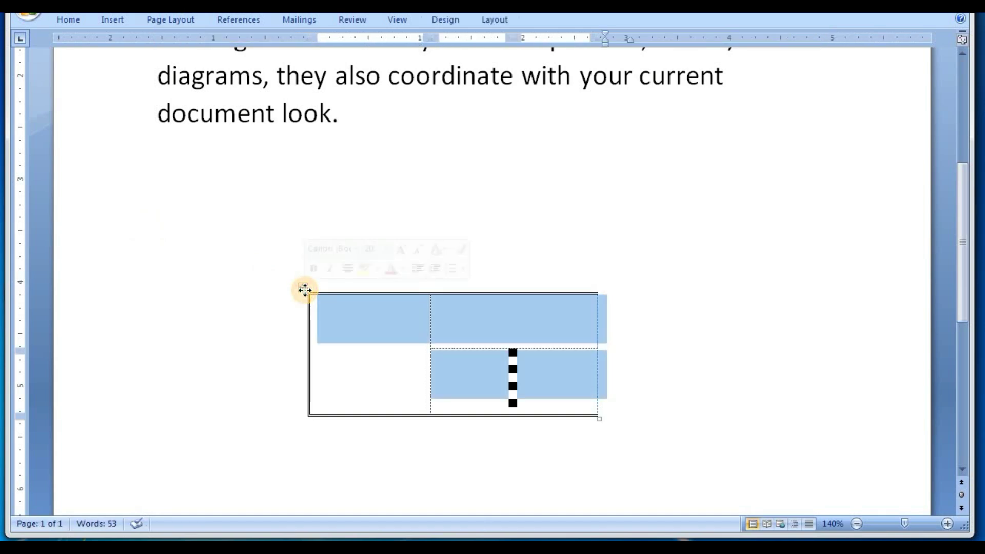
{"action": "key", "text": "BackSpace"}
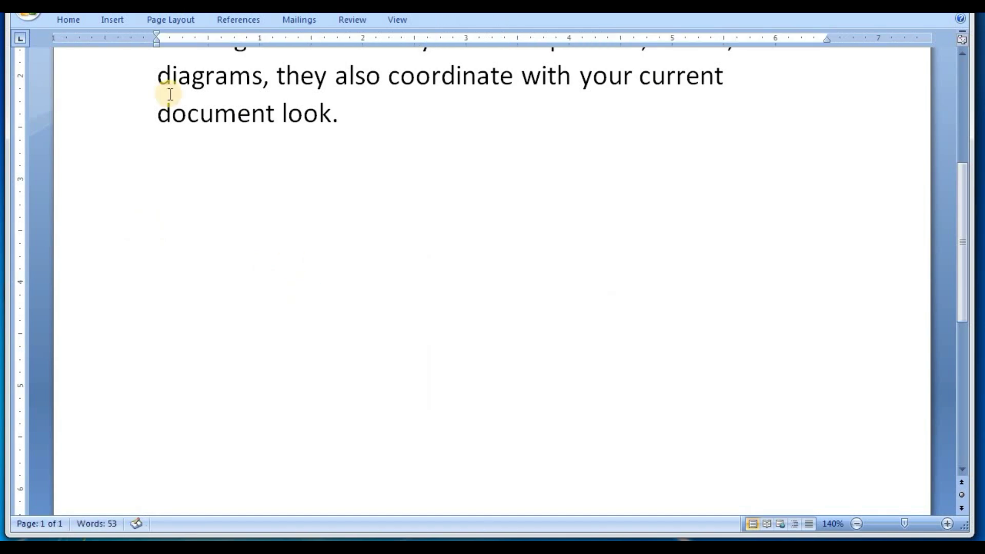
Insert a 4x4 table below the paragraph and apply AutoFit Contents to its columns.
{"action": "left_click", "coordinate": [116, 19]}
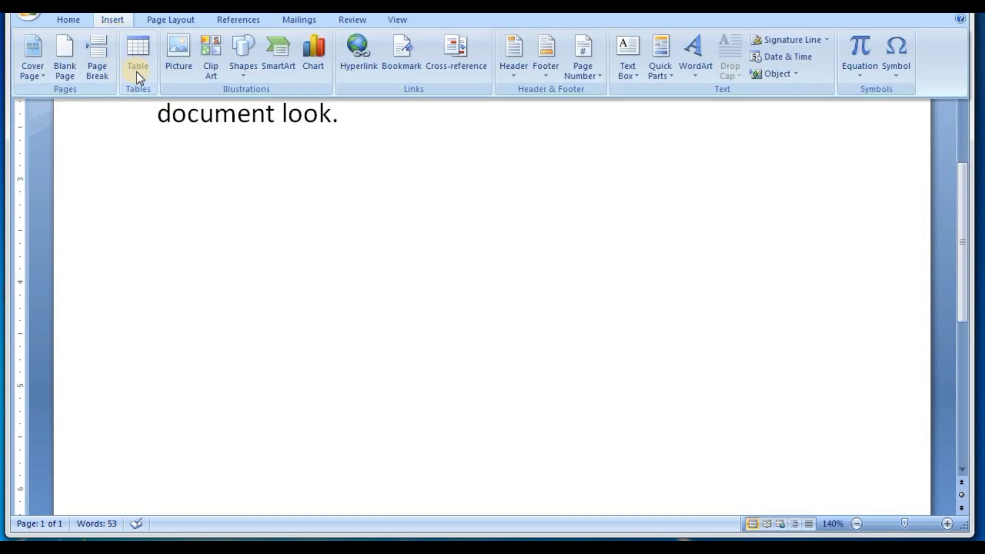
{"action": "left_click", "coordinate": [136, 72]}
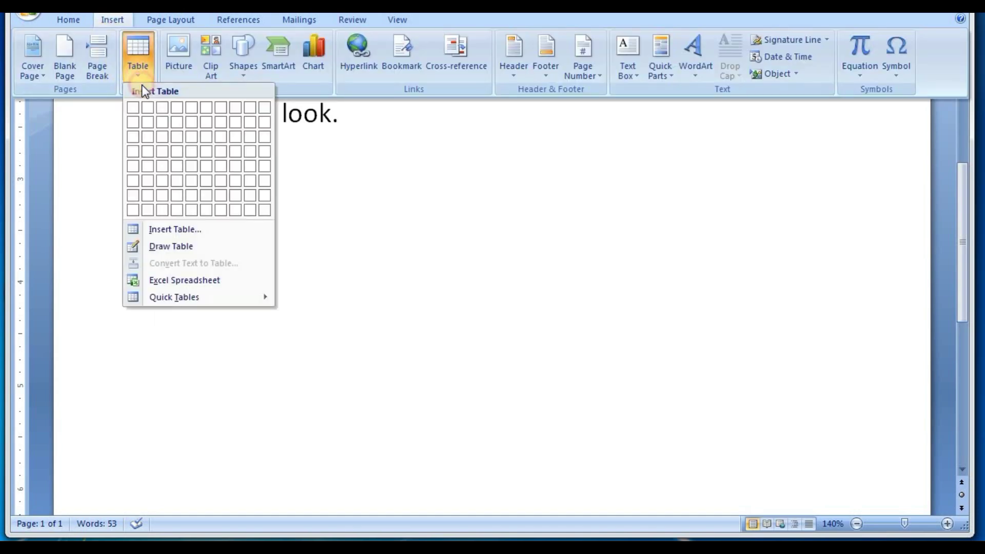
{"action": "left_click", "coordinate": [172, 152]}
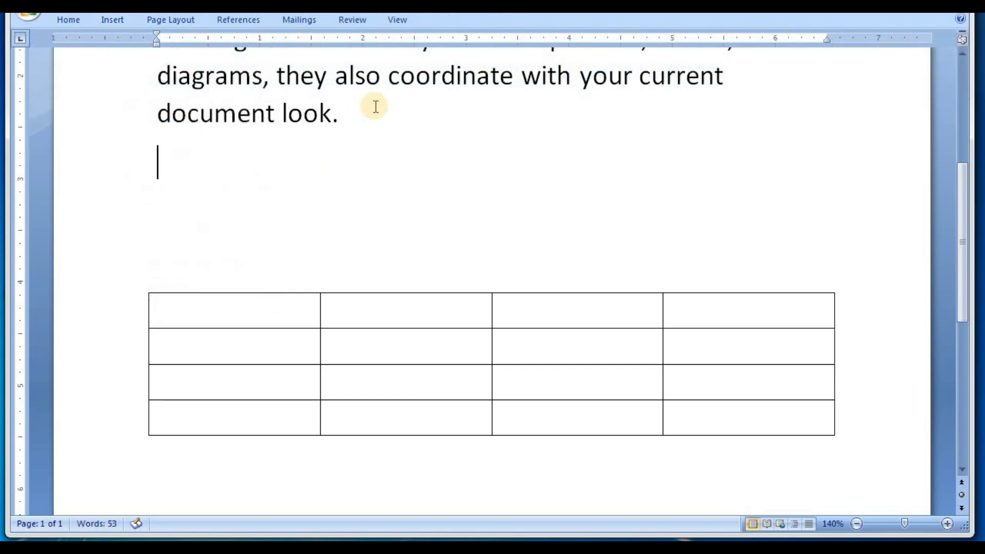
{"action": "left_click", "coordinate": [284, 322]}
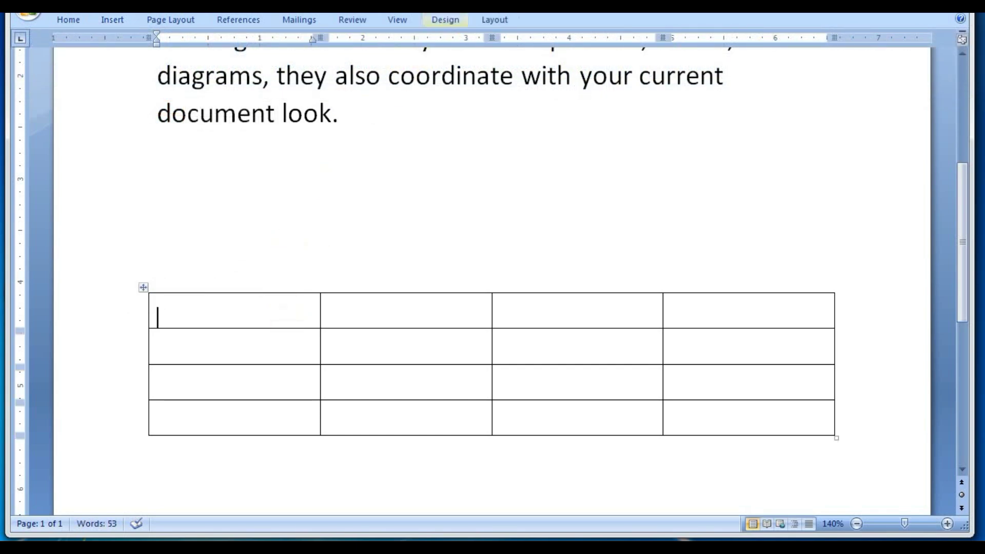
{"action": "left_click", "coordinate": [494, 20]}
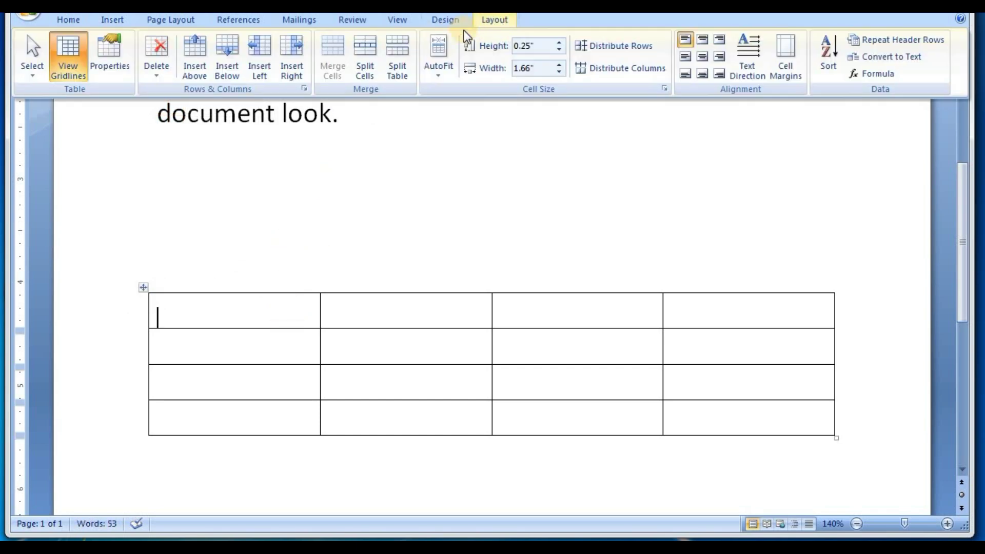
{"action": "left_click", "coordinate": [439, 67]}
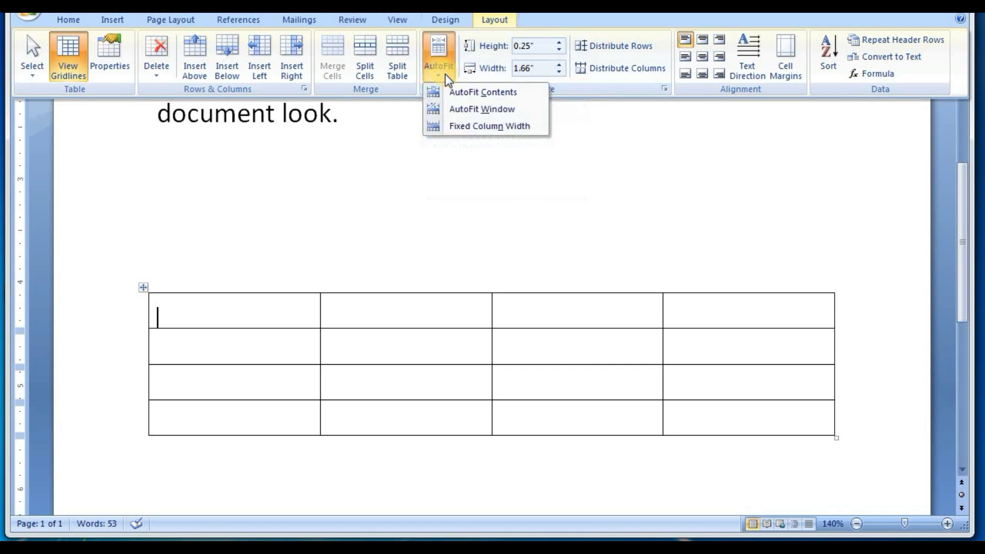
{"action": "left_click", "coordinate": [475, 92]}
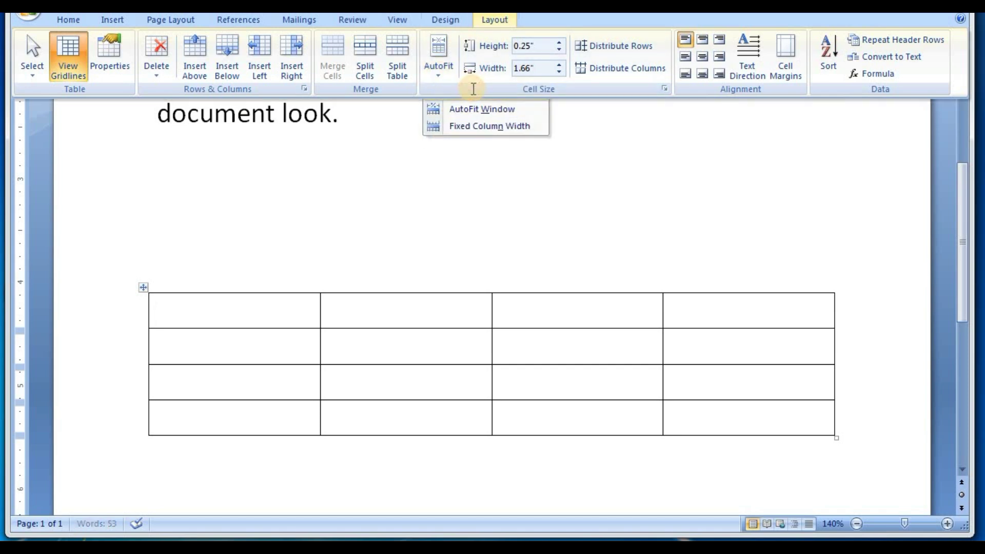
Type scratch text 'kldfn', '.nflNGvl/an' and 'd,.dldsgmsgm;s;' into three table cells.
{"action": "type", "text": "kldfn"}
{"action": "key", "text": "Down"}
{"action": "key", "text": "Down"}
{"action": "key", "text": "Down"}
{"action": "type", "text": ".nflNGvl/an"}
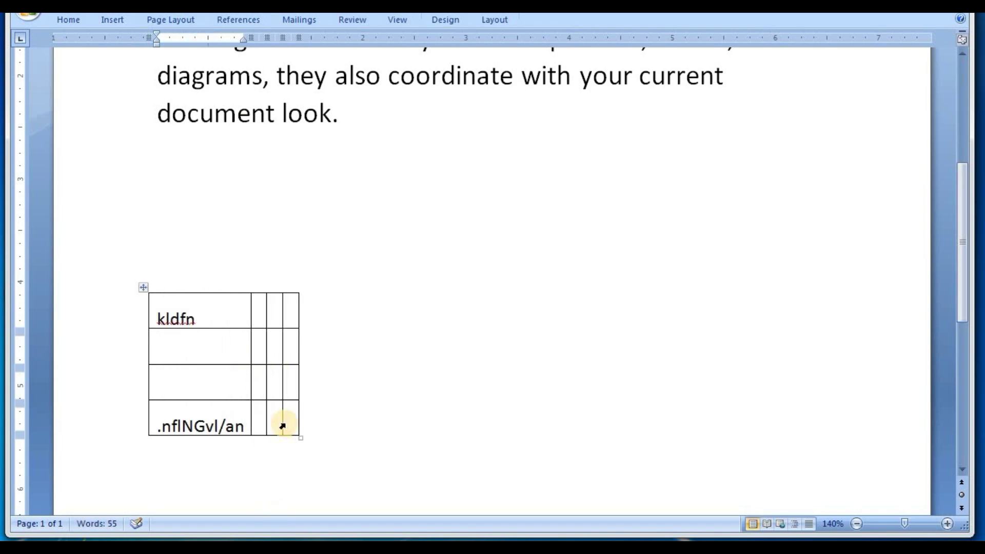
{"action": "left_click", "coordinate": [277, 352]}
{"action": "type", "text": "d,.dlds"}
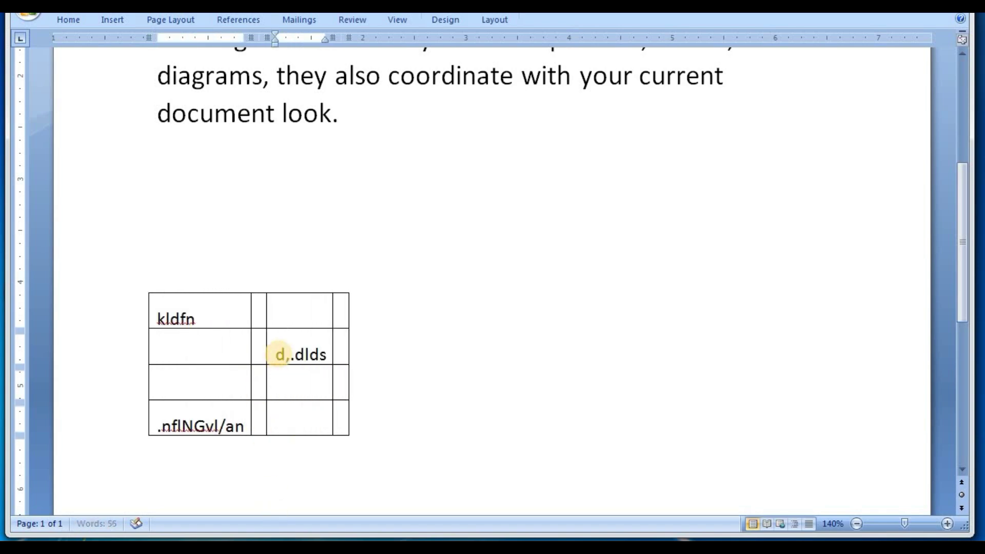
{"action": "type", "text": "gmsgm;s;"}
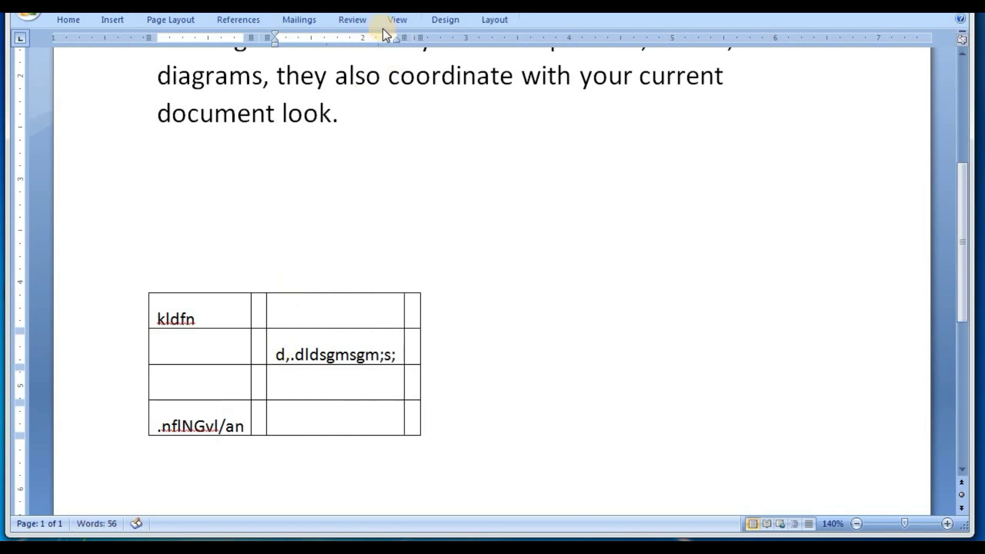
Apply AutoFit Window so the table spans the full page width.
{"action": "left_click", "coordinate": [498, 22]}
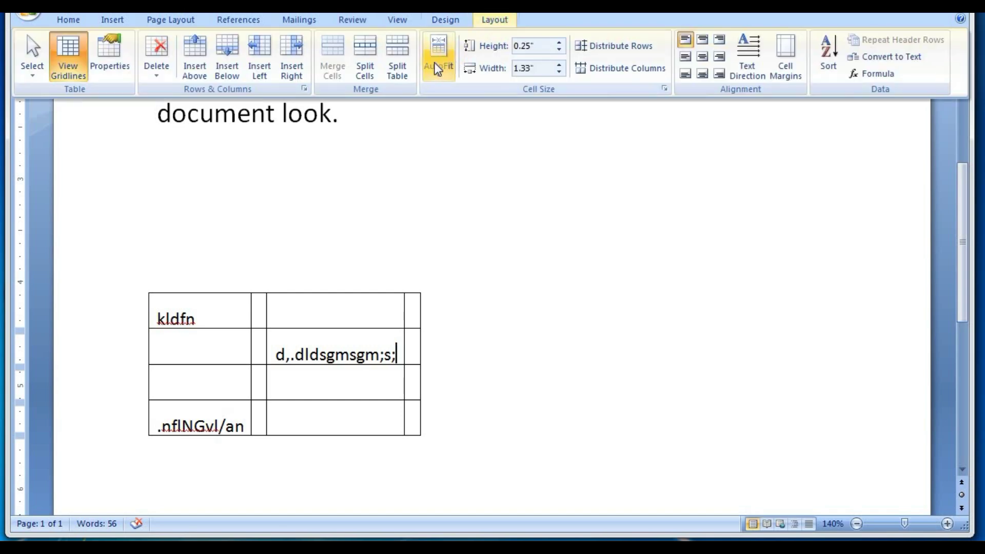
{"action": "left_click", "coordinate": [450, 76]}
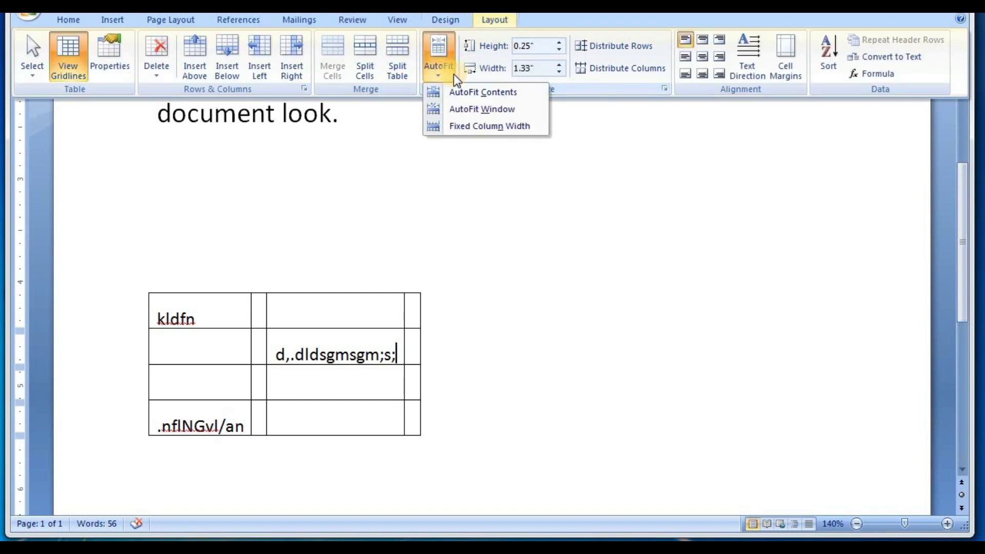
{"action": "left_click", "coordinate": [480, 106]}
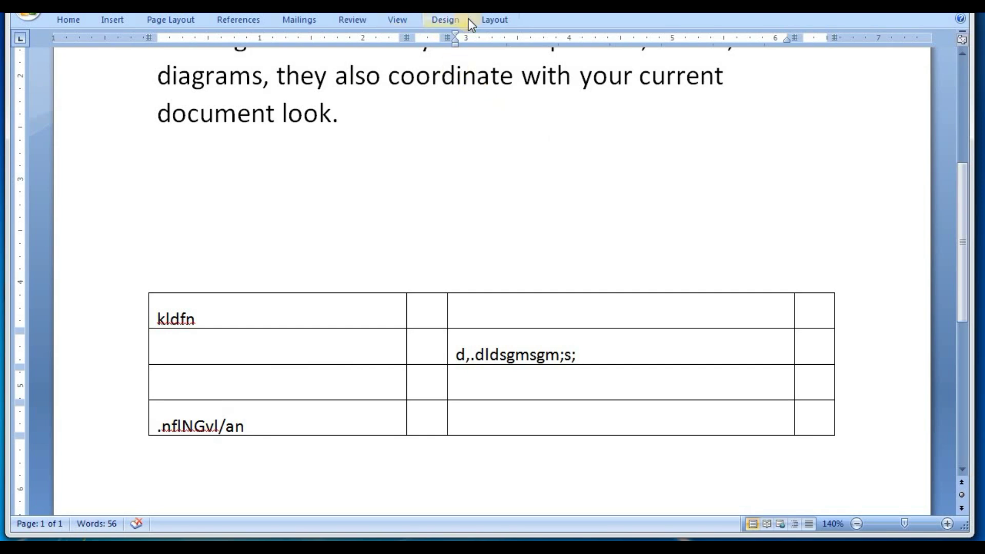
{"action": "left_click", "coordinate": [493, 20]}
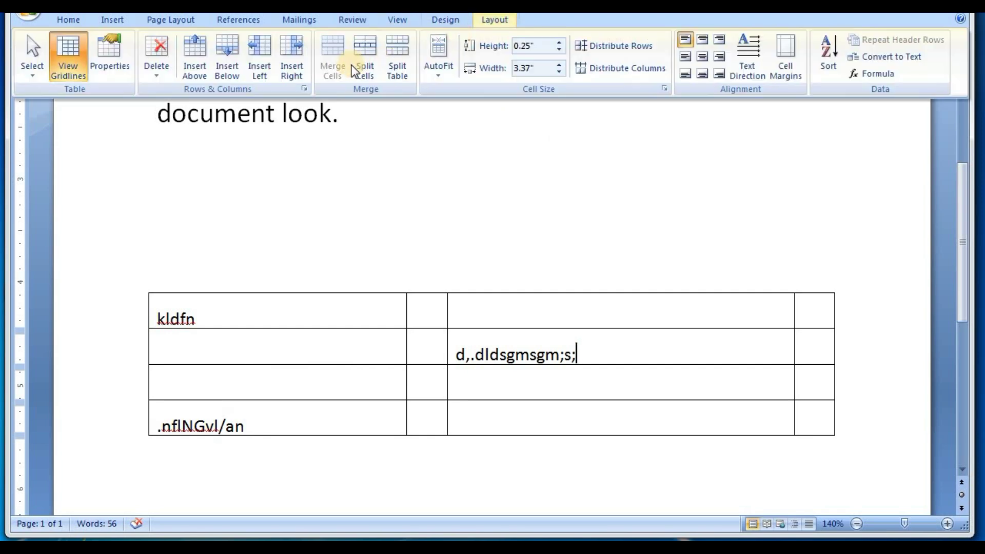
{"action": "left_click", "coordinate": [437, 74]}
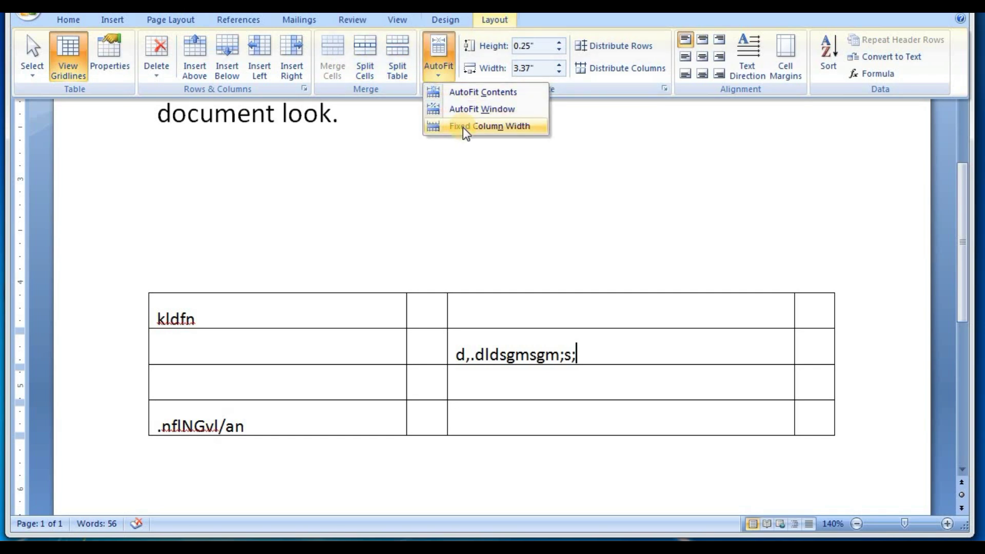
{"action": "left_click", "coordinate": [563, 128]}
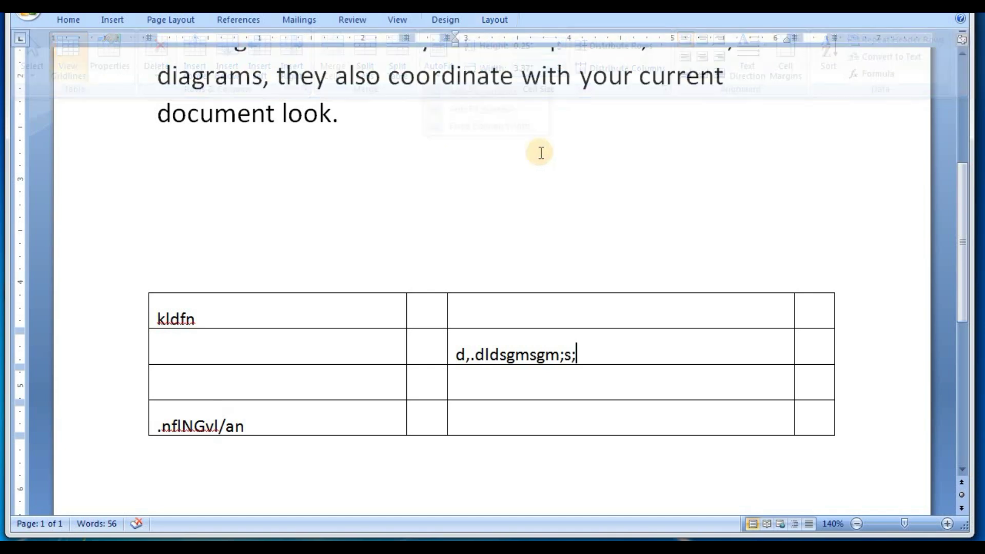
Adjust the row height up to 1.3", then back down to 0.2".
{"action": "left_click", "coordinate": [489, 19]}
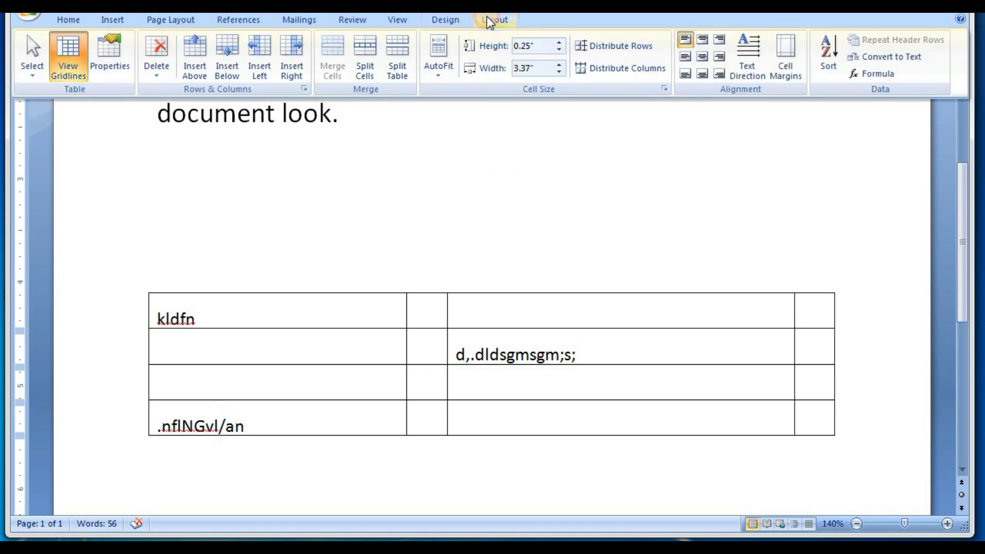
{"action": "left_click", "coordinate": [563, 43]}
{"action": "left_click", "coordinate": [559, 44]}
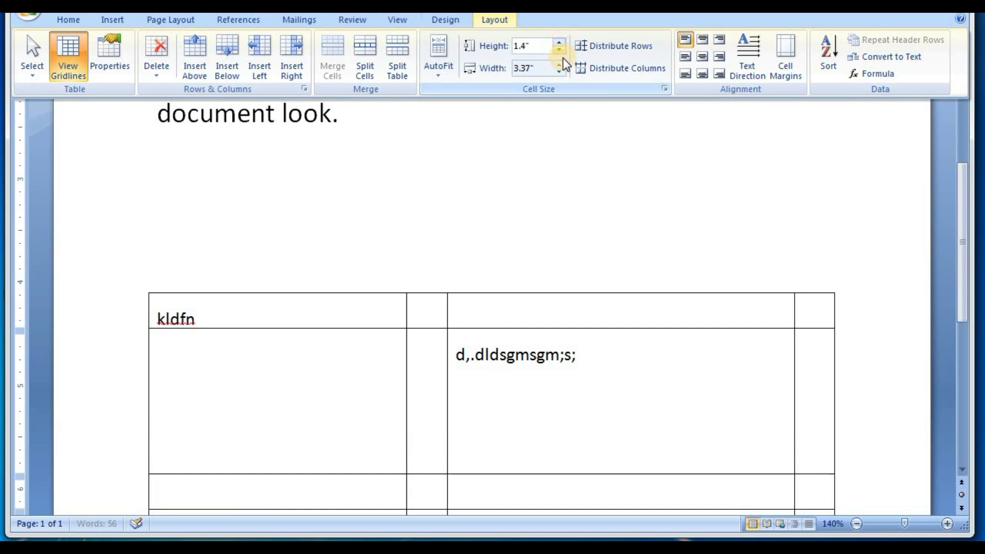
{"action": "left_click", "coordinate": [561, 53]}
{"action": "left_click", "coordinate": [561, 53]}
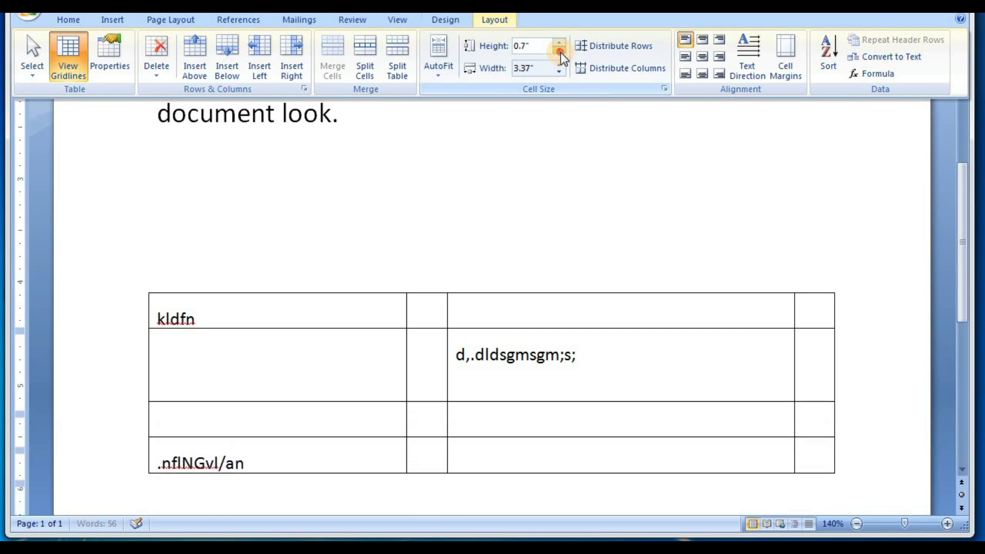
Narrow the third column to 1.3" and drag the first column's border left.
{"action": "left_click", "coordinate": [561, 64]}
{"action": "left_click", "coordinate": [561, 72]}
{"action": "left_click", "coordinate": [561, 72]}
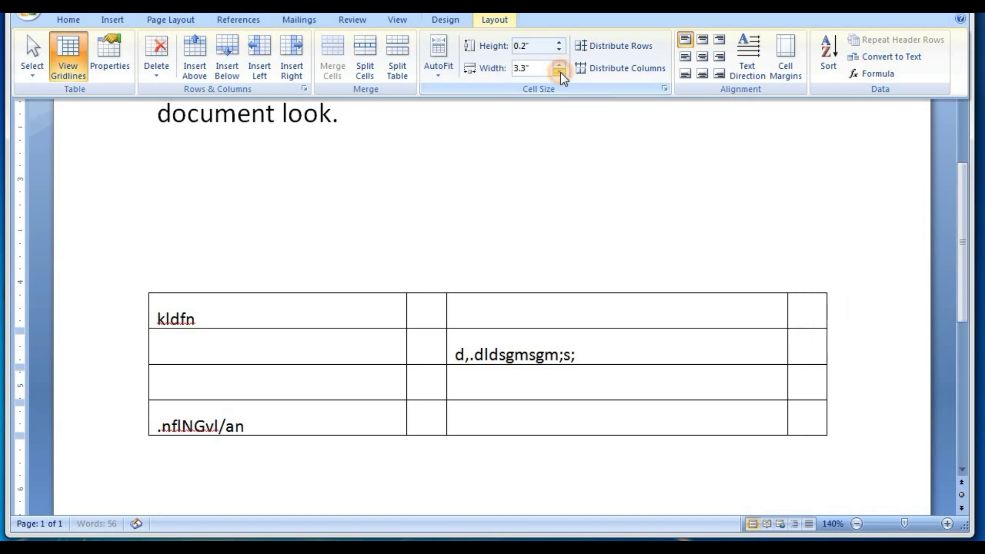
{"action": "left_click", "coordinate": [561, 73]}
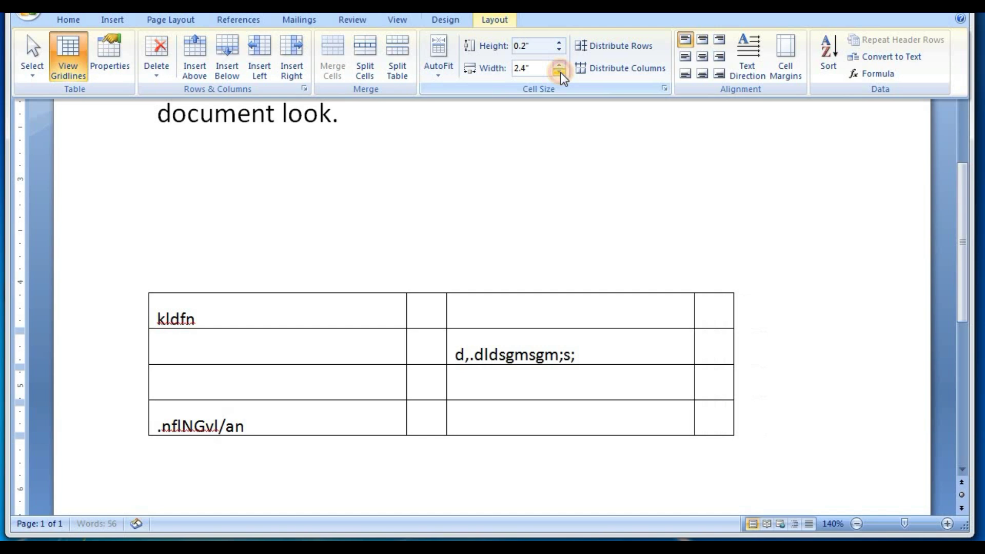
{"action": "left_click", "coordinate": [561, 72]}
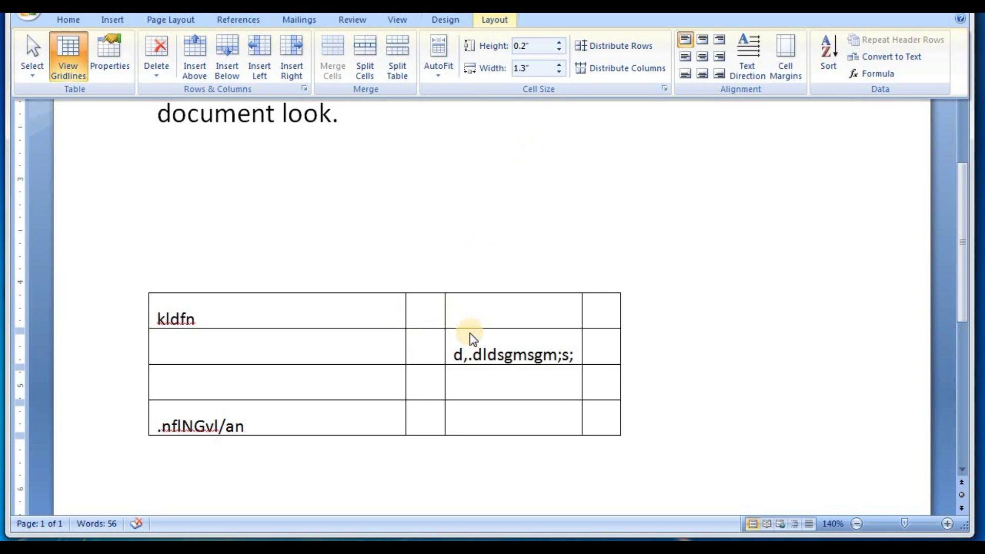
{"action": "left_click", "coordinate": [404, 349]}
{"action": "left_click_drag", "start_coordinate": [405, 349], "coordinate": [382, 348]}
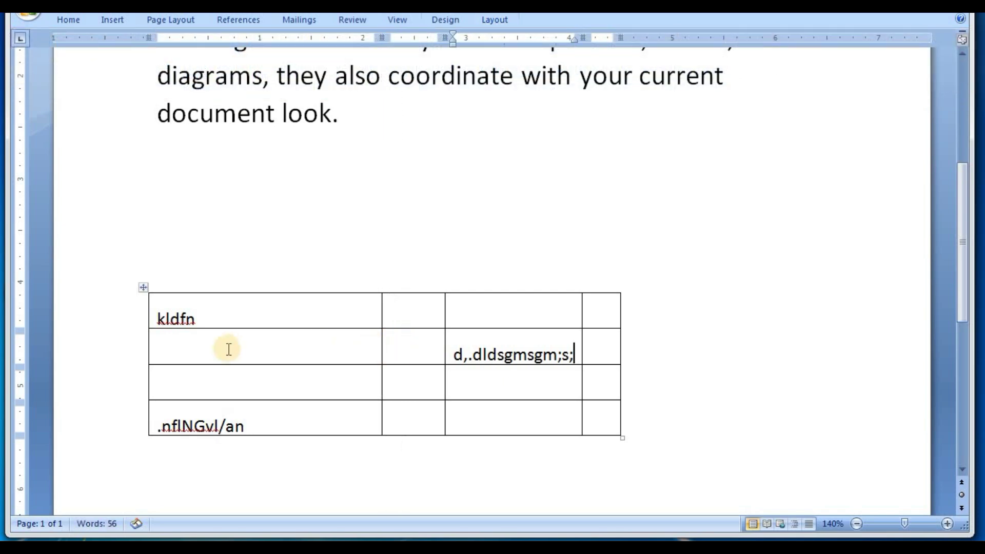
Select the whole table and distribute its rows and its columns evenly, columns at 1.14".
{"action": "left_click", "coordinate": [145, 289]}
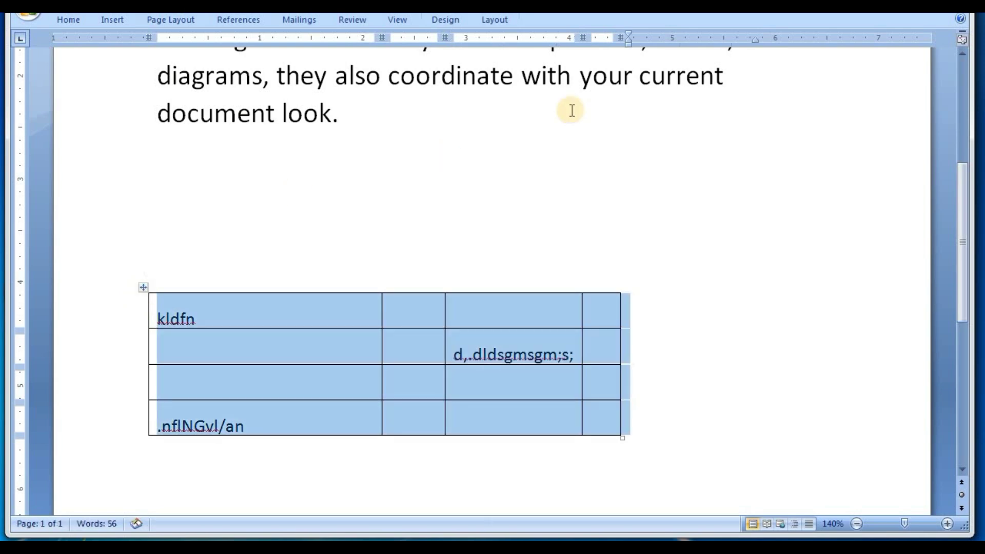
{"action": "left_click", "coordinate": [495, 21]}
{"action": "left_click", "coordinate": [620, 44]}
{"action": "left_click", "coordinate": [455, 21]}
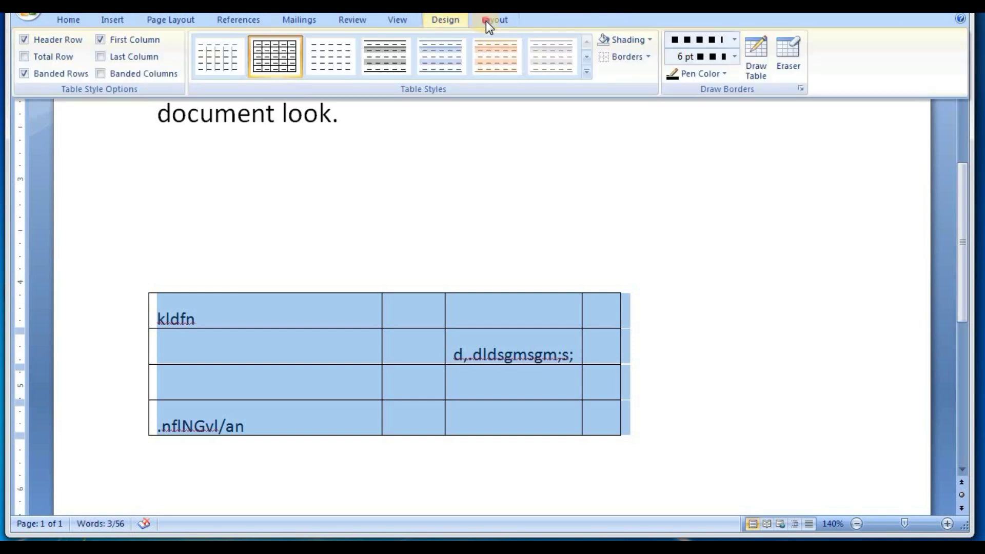
{"action": "left_click", "coordinate": [485, 20]}
{"action": "left_click", "coordinate": [660, 67]}
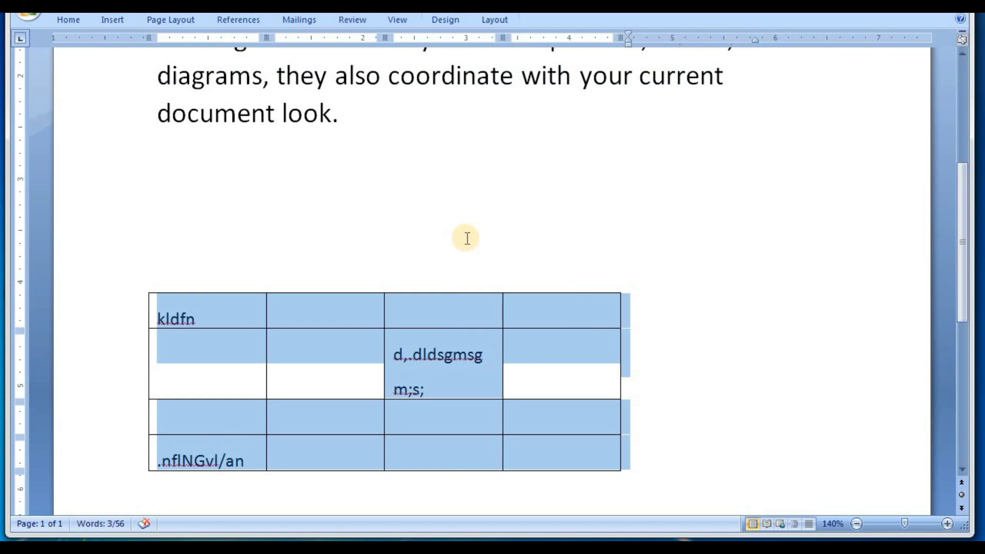
Drag the bottom and second row borders, then distribute rows to one equal height and reselect the table.
{"action": "mouse_move", "coordinate": [343, 417]}
{"action": "left_click_drag", "start_coordinate": [341, 471], "coordinate": [340, 494]}
{"action": "mouse_move", "coordinate": [341, 399]}
{"action": "left_mouse_down"}
{"action": "mouse_move", "coordinate": [343, 382]}
{"action": "mouse_move", "coordinate": [345, 398]}
{"action": "left_mouse_up"}
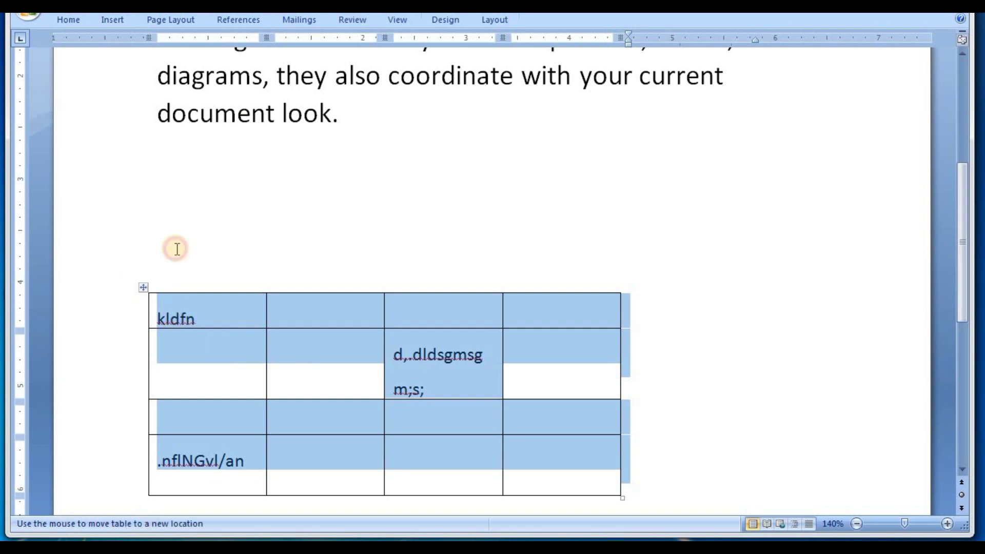
{"action": "left_click", "coordinate": [494, 21]}
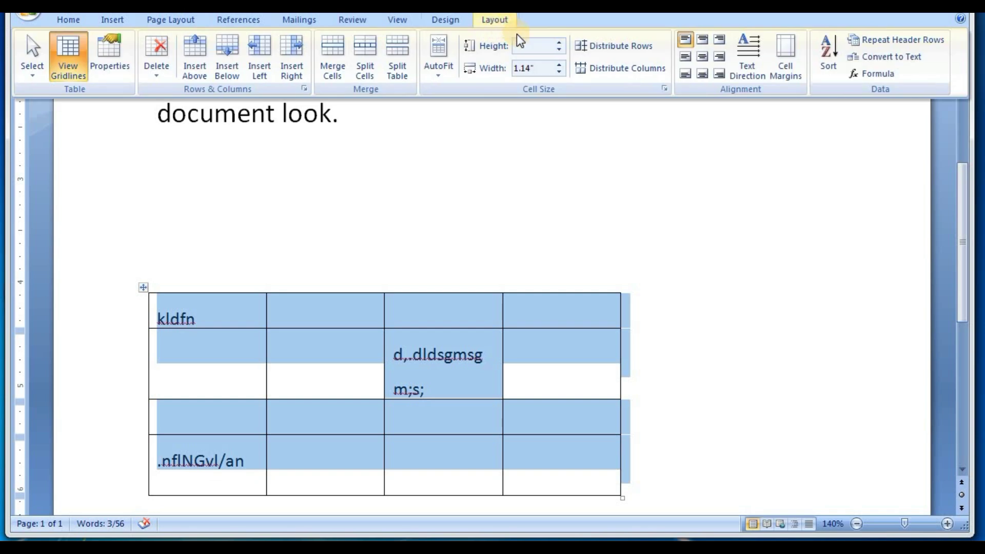
{"action": "left_click", "coordinate": [596, 45]}
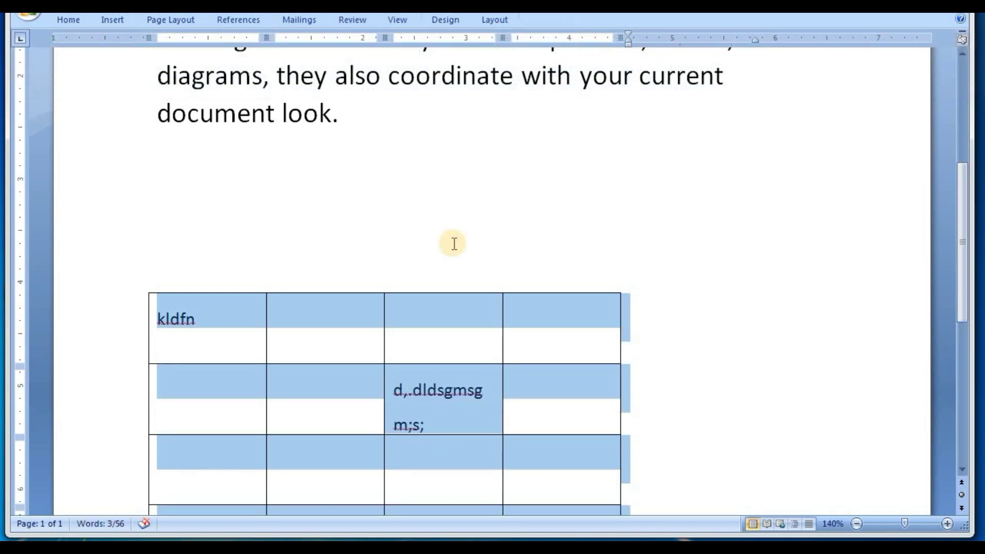
{"action": "left_click", "coordinate": [195, 322]}
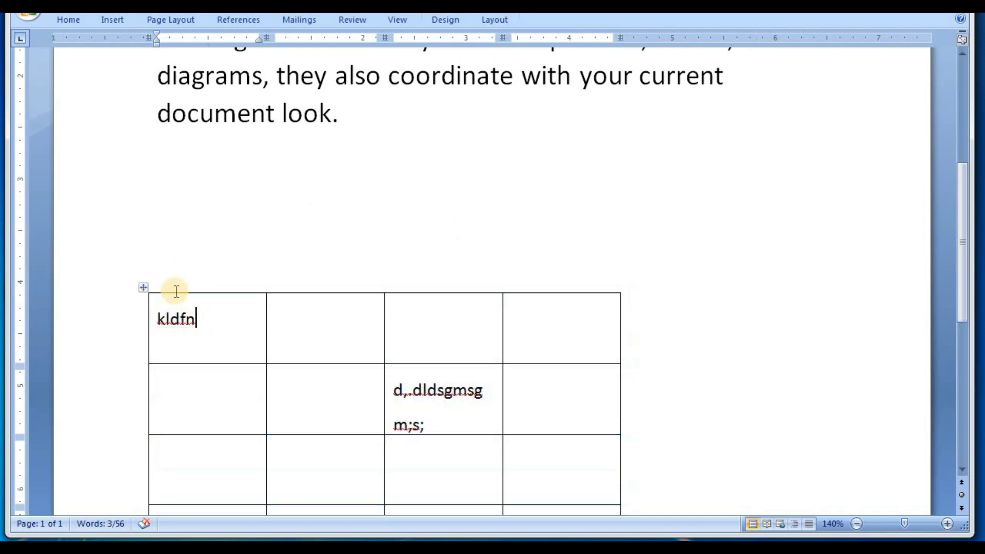
{"action": "left_click", "coordinate": [142, 287]}
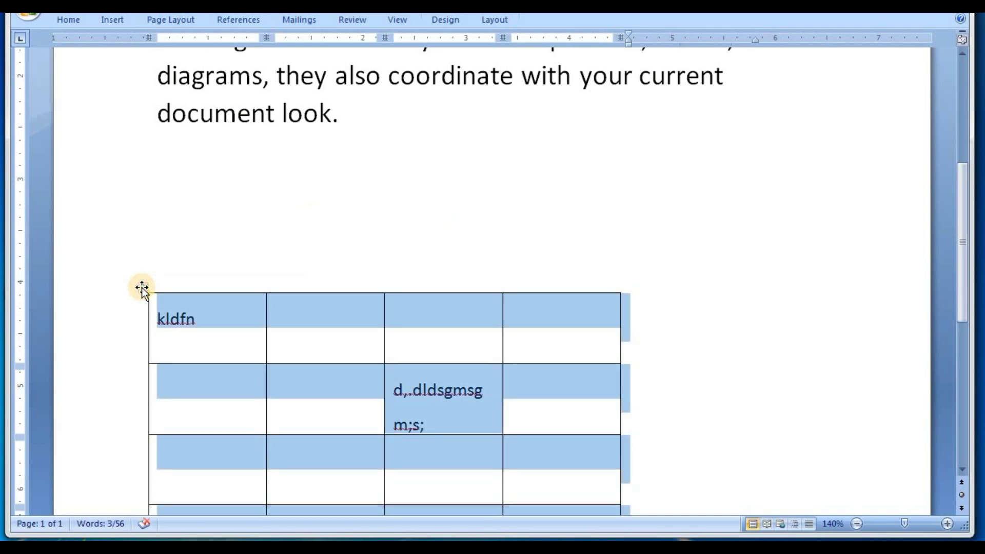
Delete the old table and insert a 5-column by 3-row table, caret in row 3, column 2.
{"action": "key", "text": "BackSpace"}
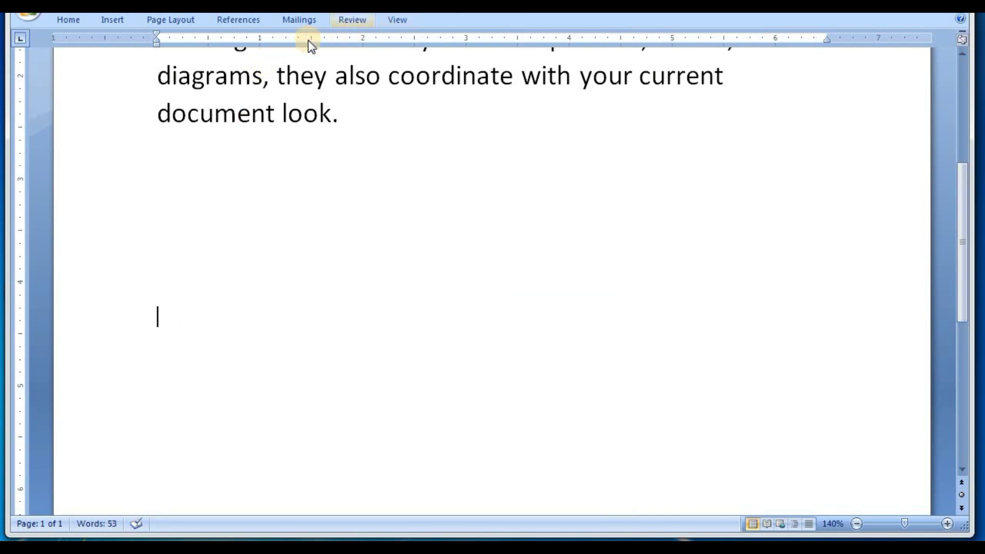
{"action": "left_click", "coordinate": [119, 18]}
{"action": "left_click", "coordinate": [150, 64]}
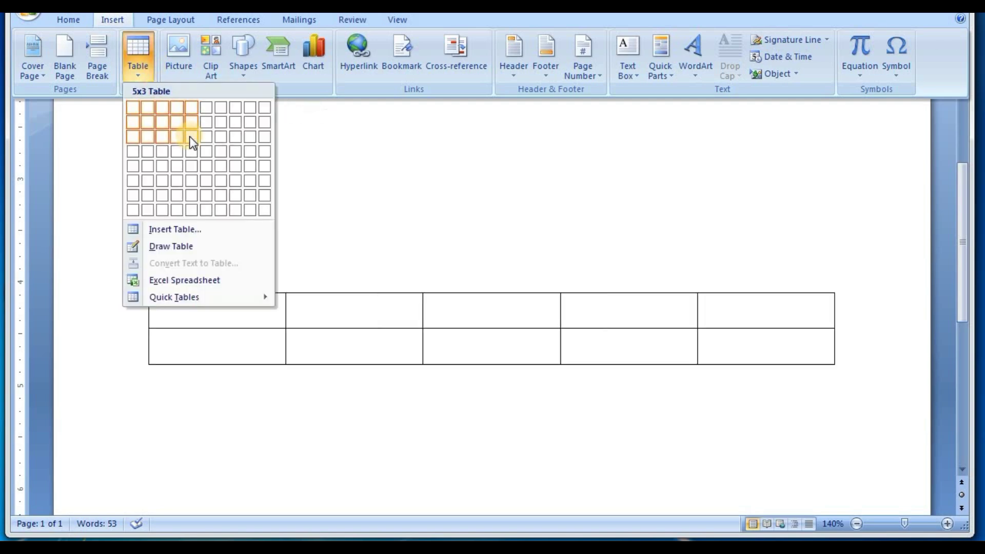
{"action": "left_click", "coordinate": [190, 136]}
{"action": "left_click", "coordinate": [411, 383]}
{"action": "left_click", "coordinate": [501, 19]}
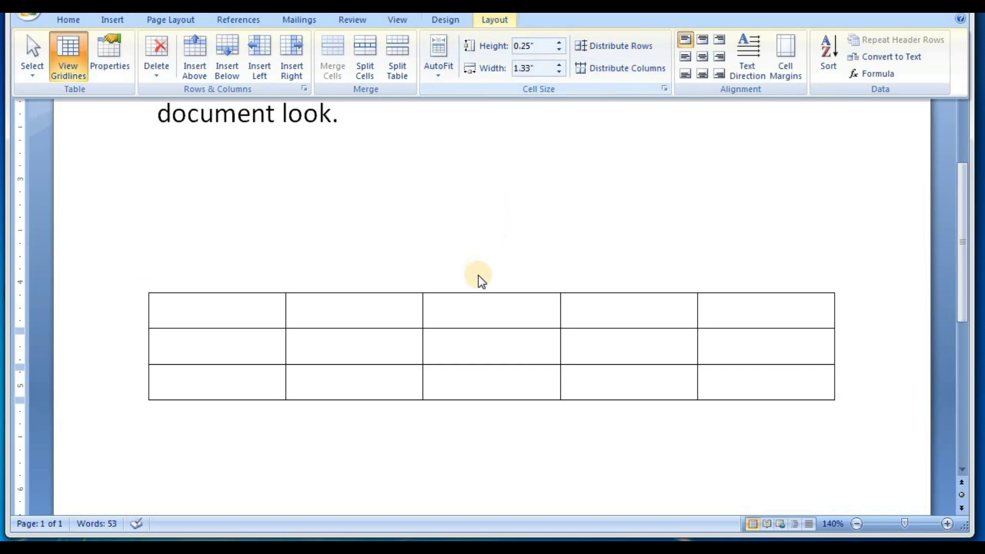
{"action": "left_click", "coordinate": [470, 296]}
Type 44 in row 3, column 2 and align it bottom-centre after briefly trying bottom-left.
{"action": "type", "text": "44"}
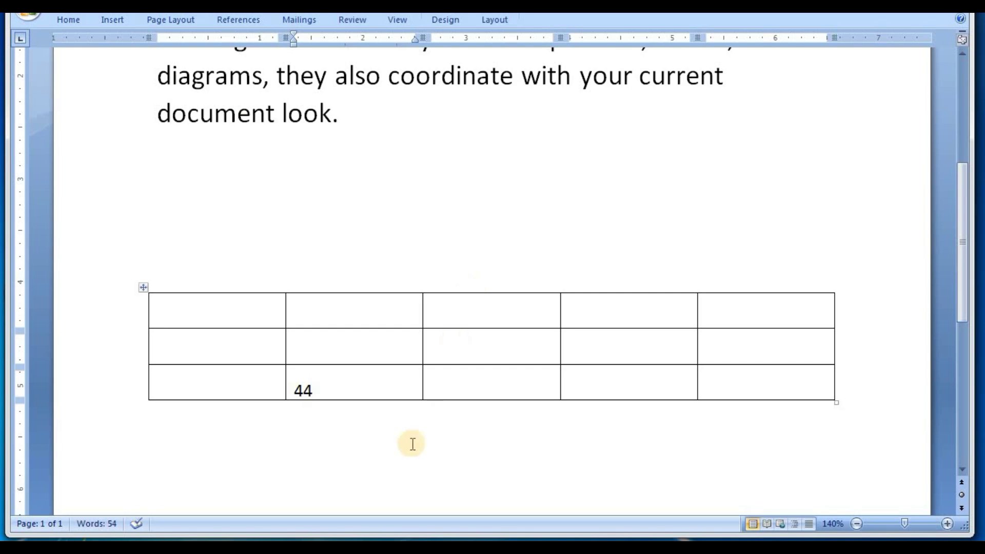
{"action": "mouse_move", "coordinate": [354, 382]}
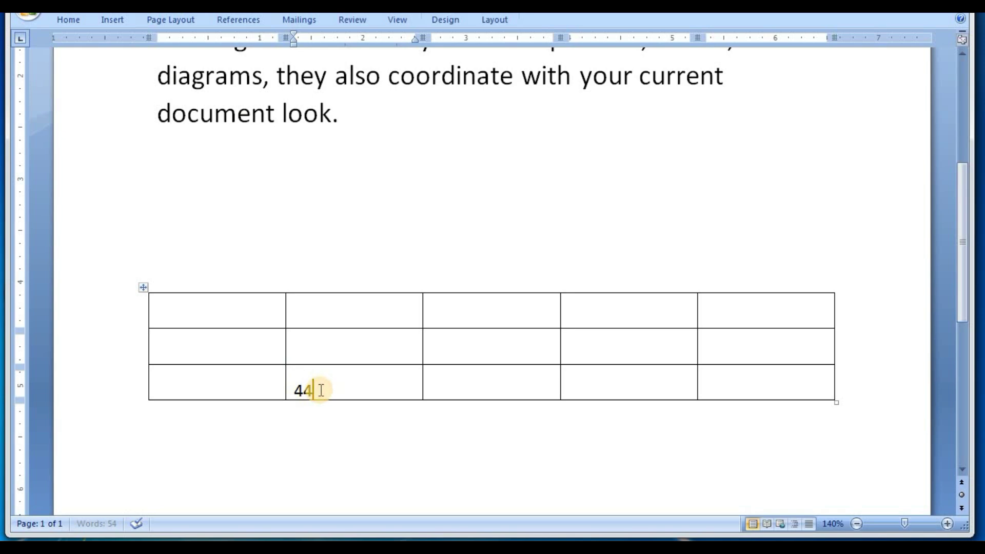
{"action": "left_click", "coordinate": [496, 18]}
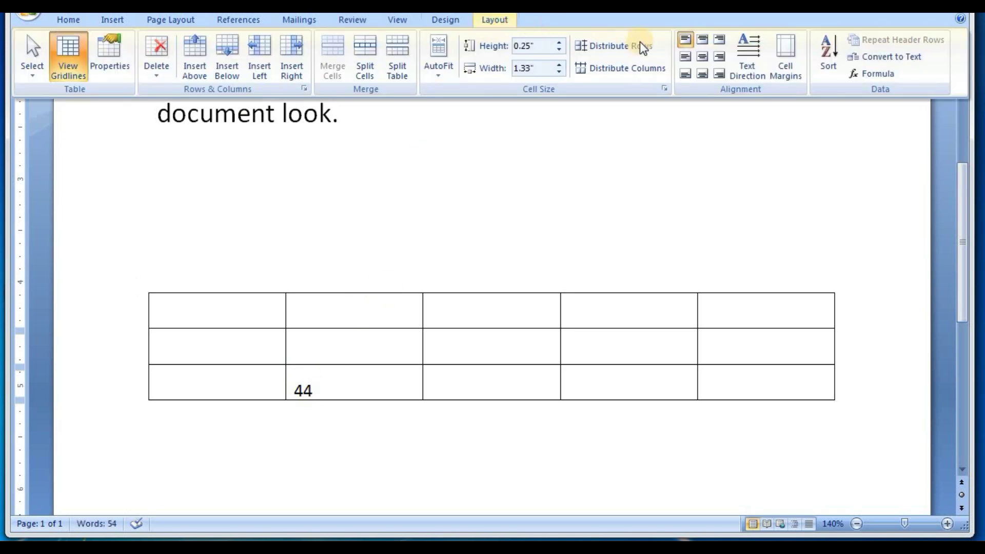
{"action": "left_click", "coordinate": [701, 37]}
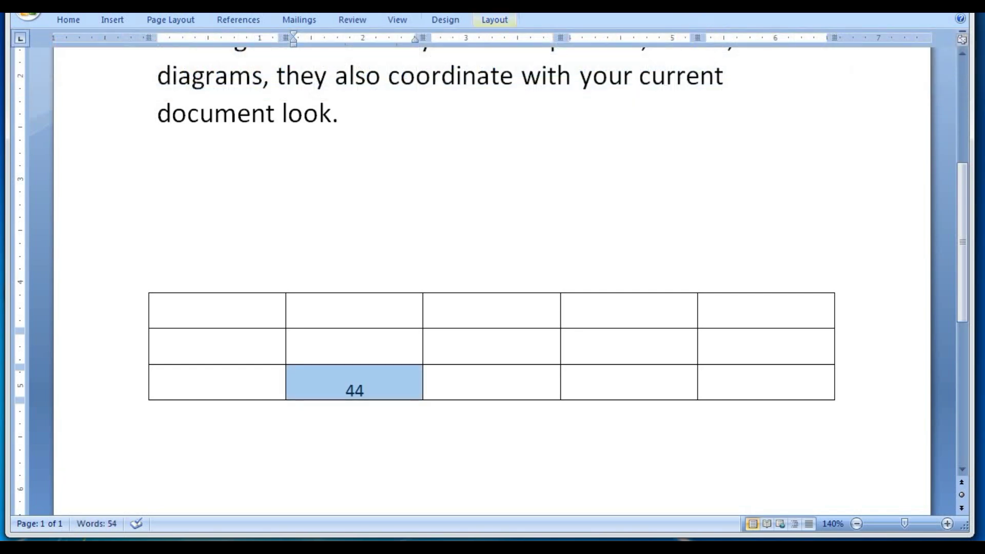
{"action": "left_click", "coordinate": [496, 19]}
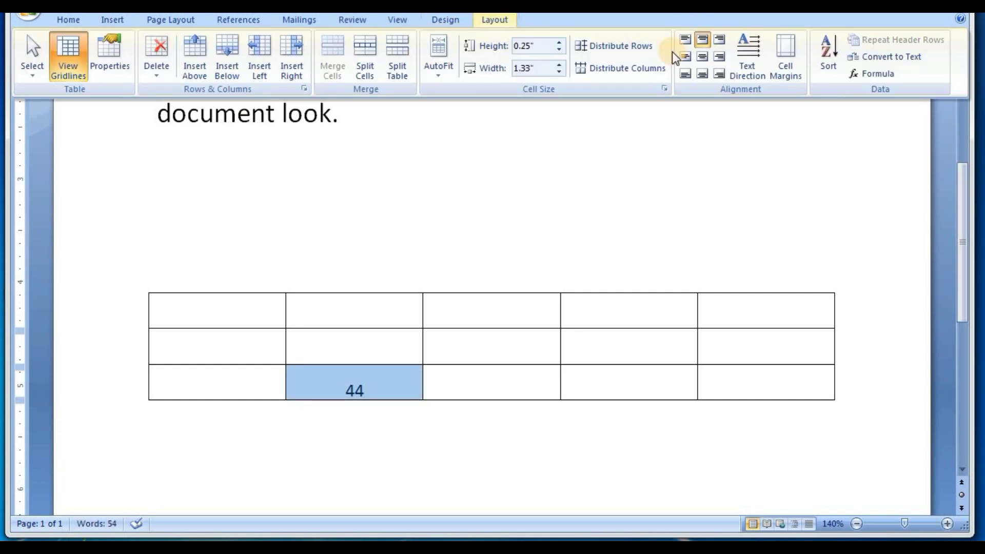
{"action": "left_click", "coordinate": [681, 70]}
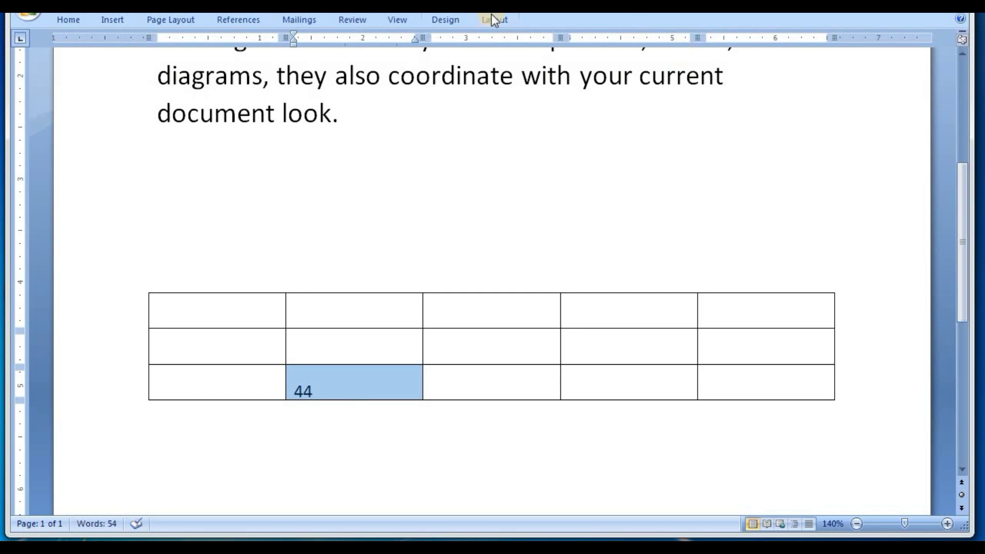
{"action": "left_click", "coordinate": [492, 20]}
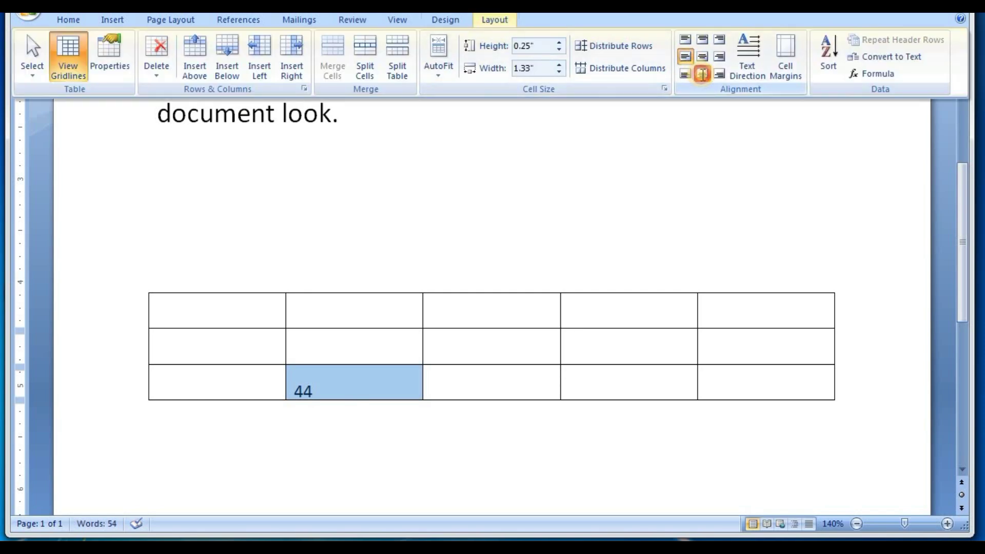
{"action": "left_click", "coordinate": [700, 75]}
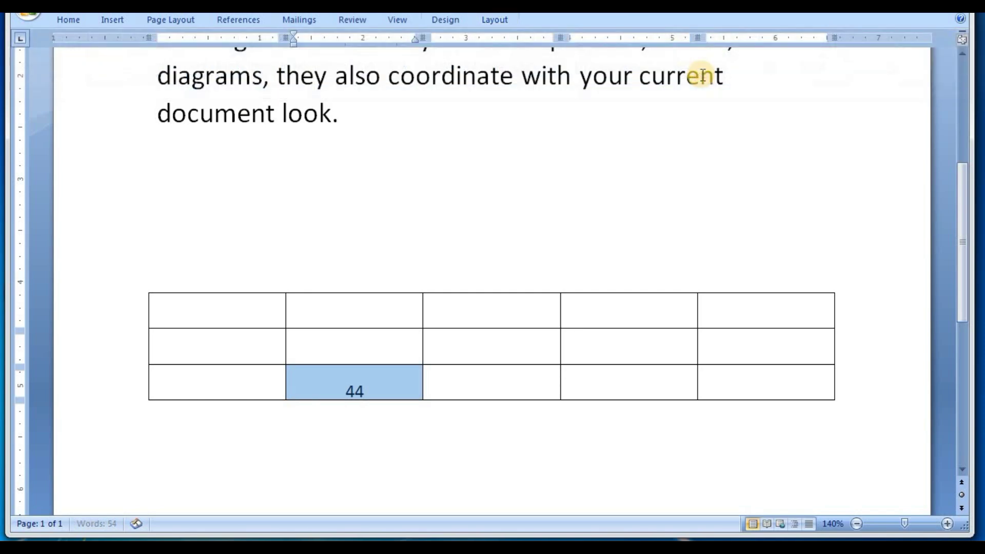
{"action": "left_click", "coordinate": [490, 21]}
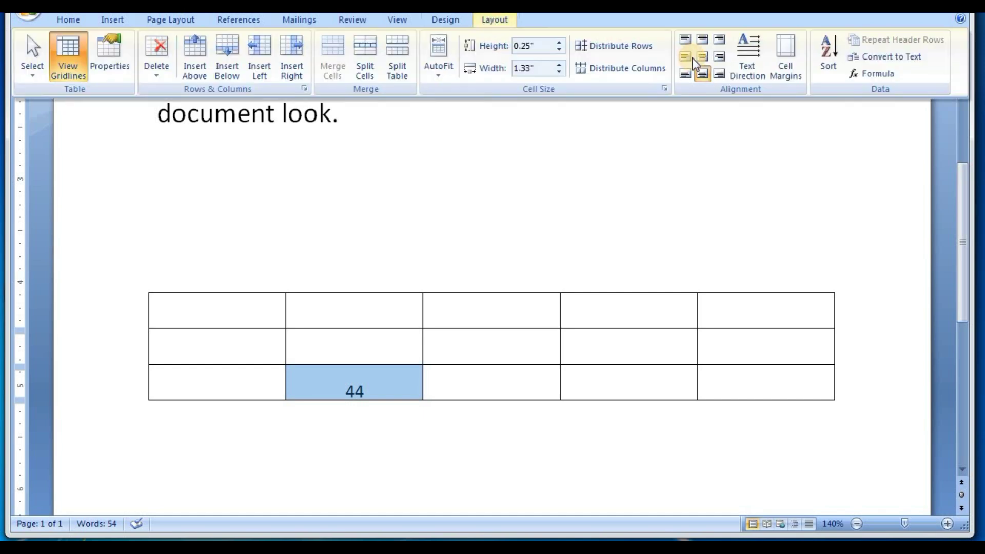
Cycle the 44's text direction through both vertical orientations and back to horizontal.
{"action": "left_click", "coordinate": [748, 65]}
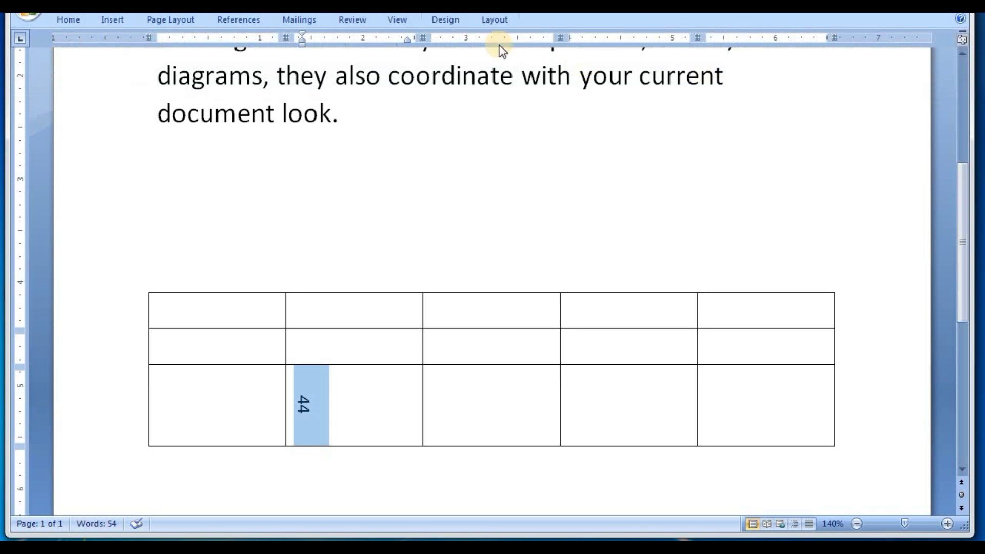
{"action": "left_click", "coordinate": [493, 20]}
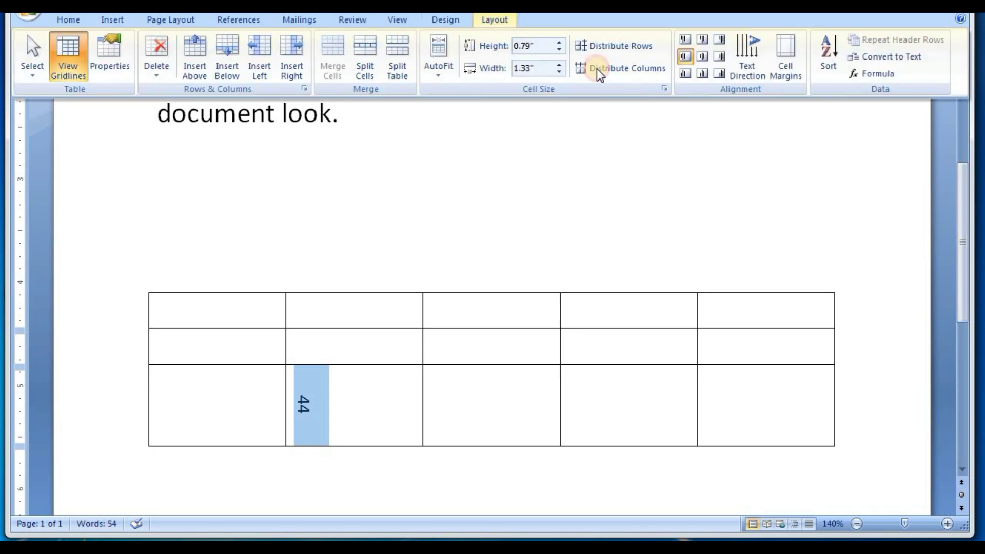
{"action": "left_click", "coordinate": [757, 53]}
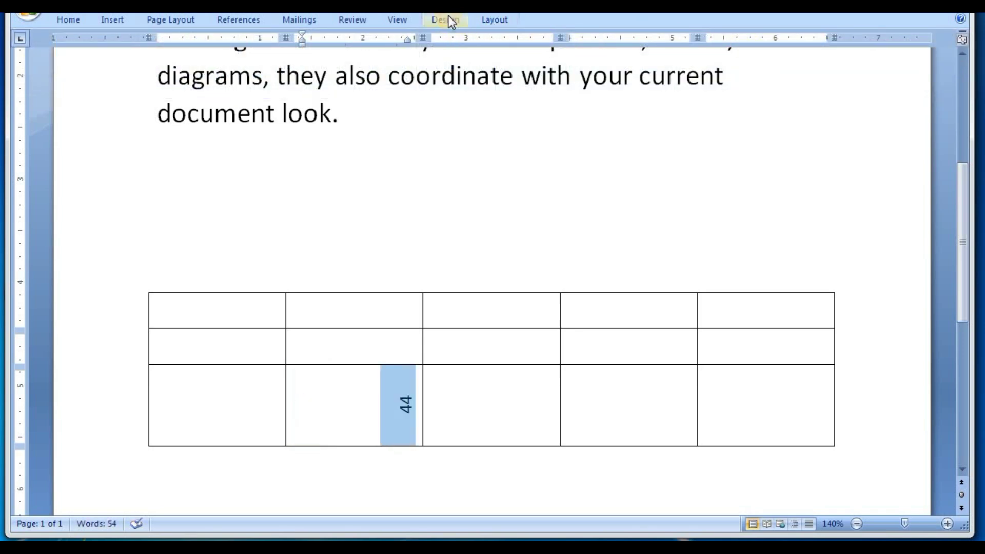
{"action": "left_click", "coordinate": [508, 21]}
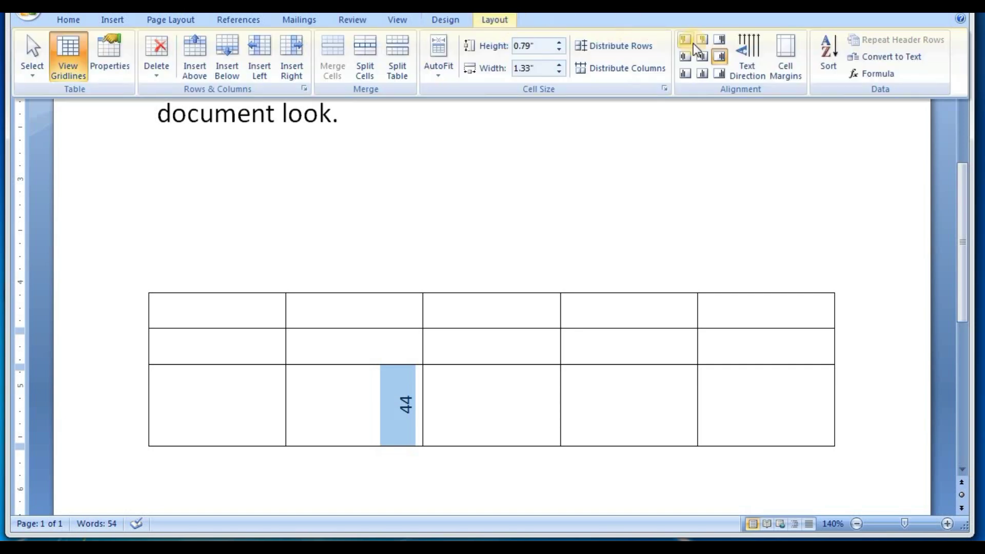
{"action": "left_click", "coordinate": [743, 45]}
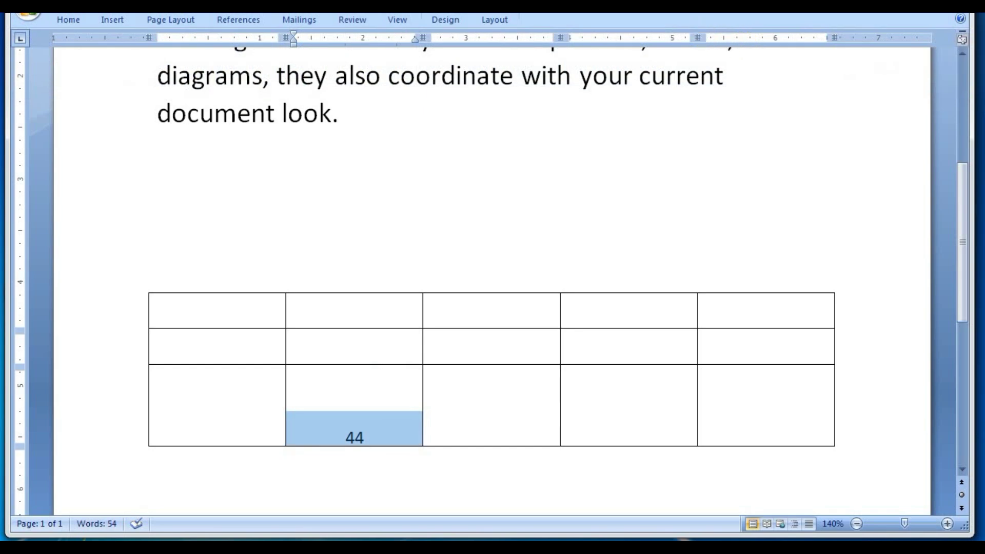
{"action": "left_click", "coordinate": [494, 19]}
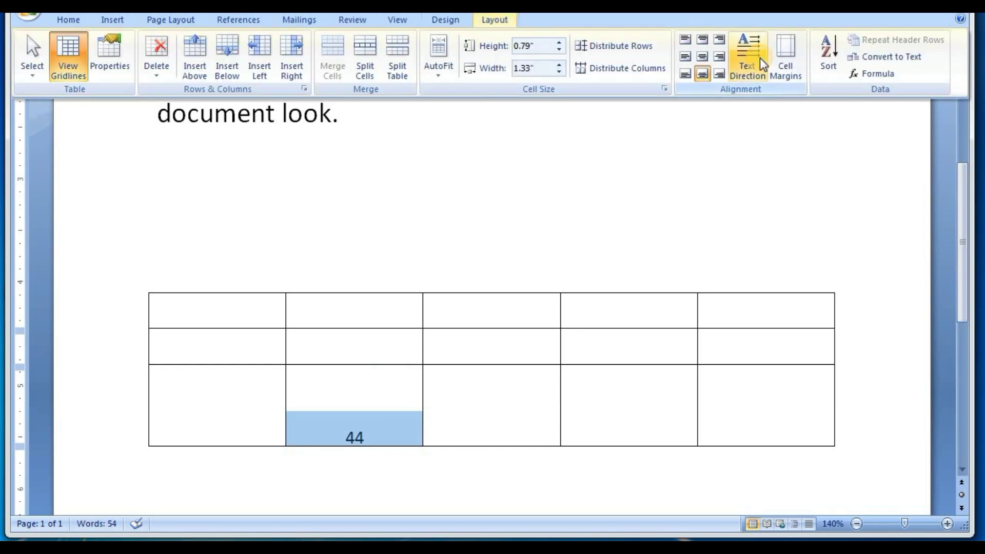
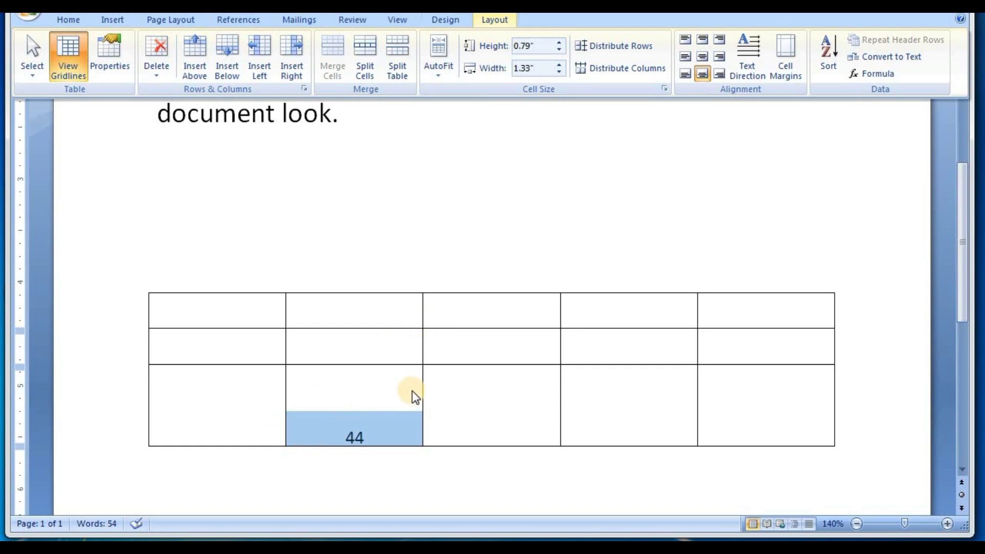
Set the table's cell margins to 0.5 inch top and bottom and 1 inch left and right.
{"action": "left_click", "coordinate": [773, 73]}
{"action": "type", "text": ".5"}
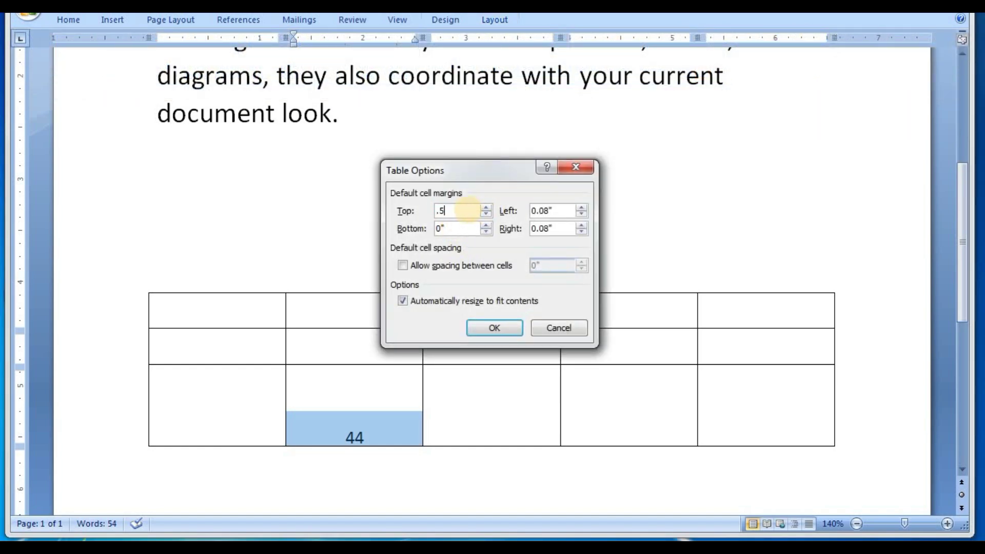
{"action": "left_click", "coordinate": [463, 223]}
{"action": "left_click", "coordinate": [538, 219]}
{"action": "left_click", "coordinate": [554, 213]}
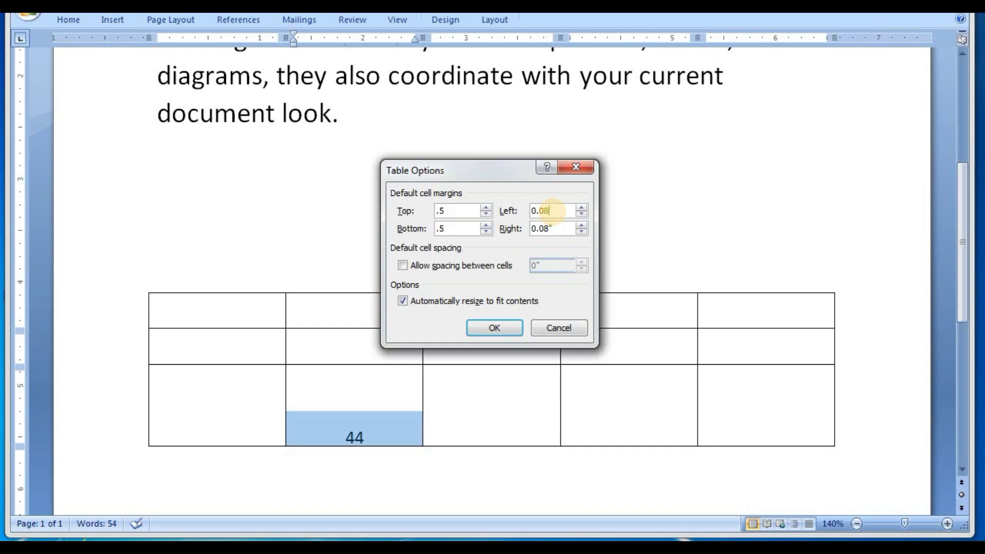
{"action": "type", "text": "1"}
{"action": "left_click", "coordinate": [564, 230]}
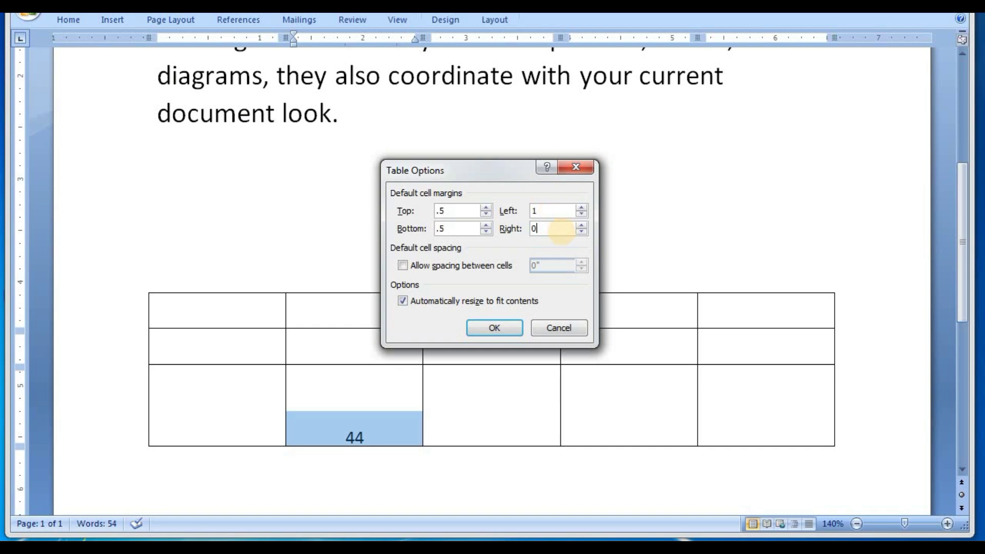
{"action": "type", "text": "1"}
{"action": "left_click", "coordinate": [507, 327]}
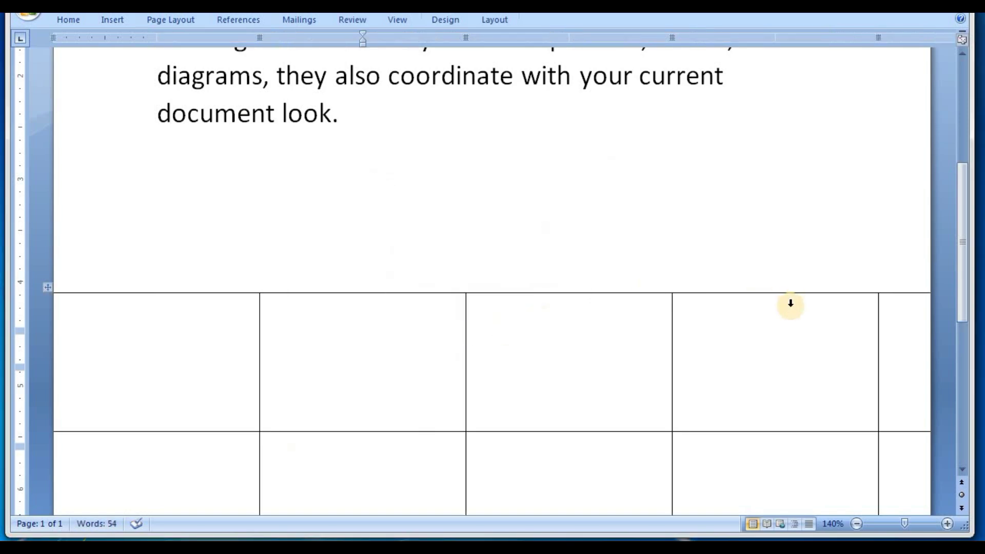
Reduce the table's left and right cell margins to 0.5 inch.
{"action": "left_click_drag", "start_coordinate": [962, 281], "coordinate": [963, 390]}
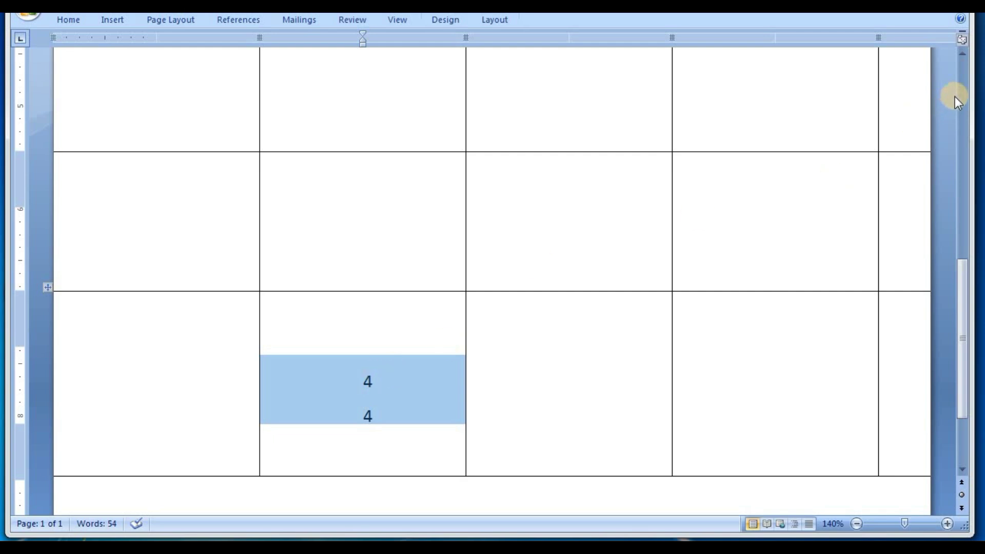
{"action": "left_click", "coordinate": [503, 26]}
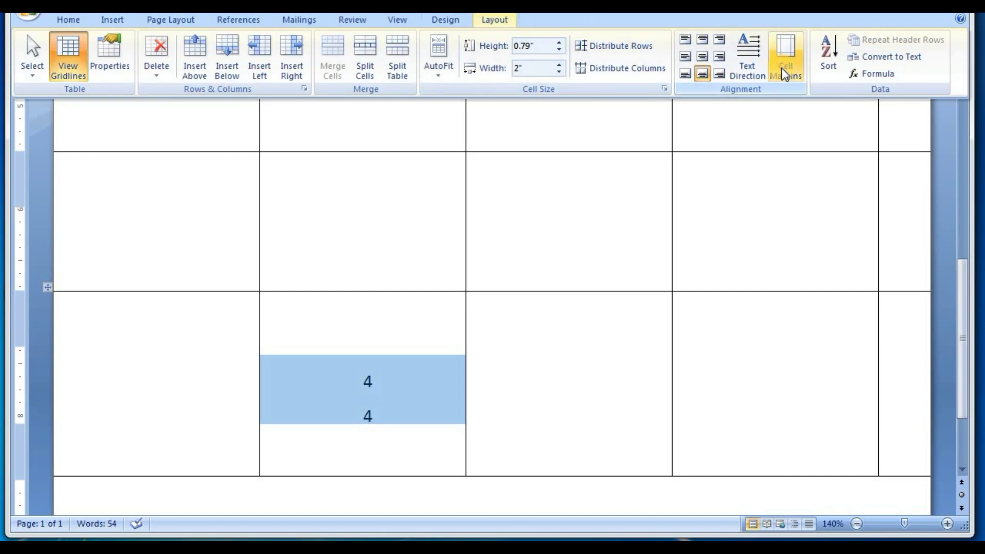
{"action": "left_click", "coordinate": [780, 68]}
{"action": "left_click", "coordinate": [550, 211]}
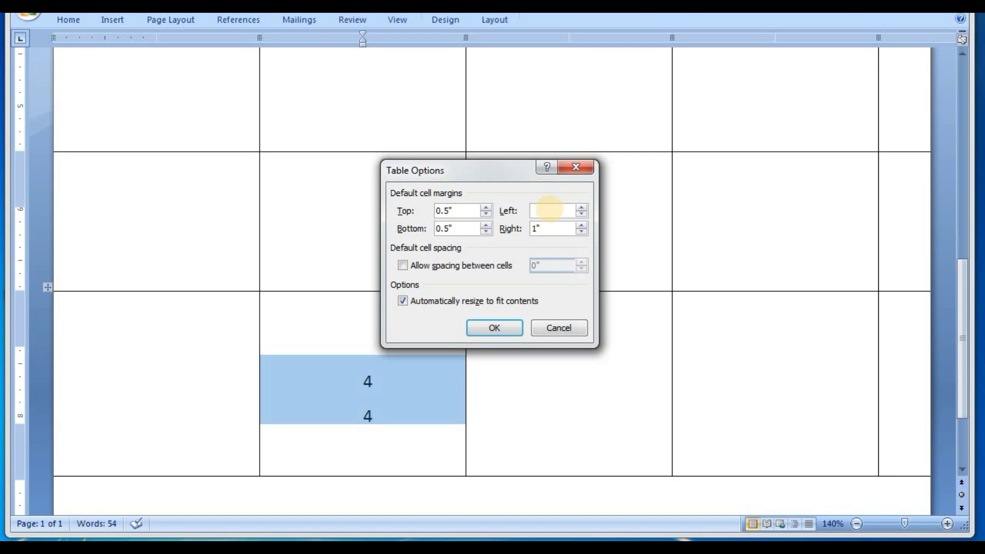
{"action": "type", "text": ".5"}
{"action": "left_click", "coordinate": [551, 230]}
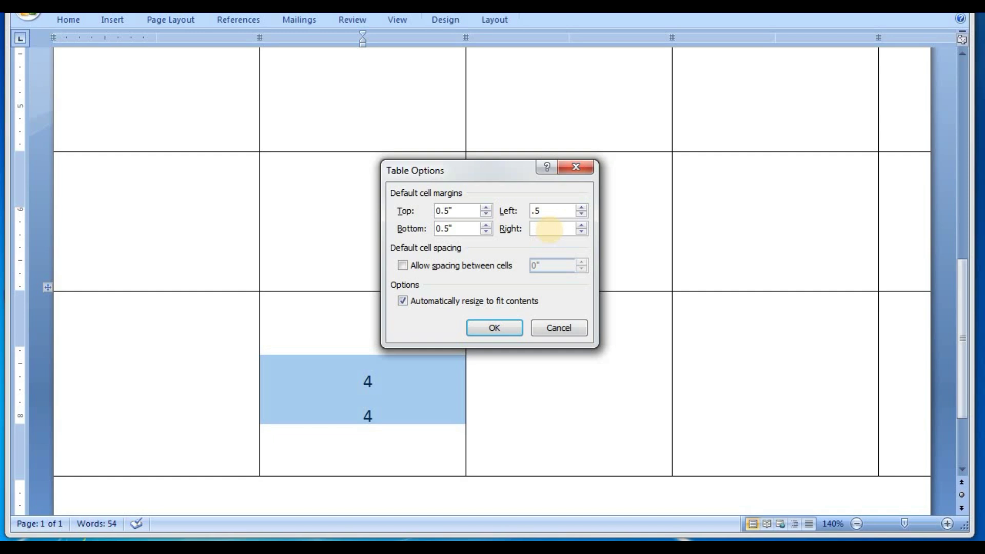
{"action": "type", "text": ".5"}
{"action": "left_click", "coordinate": [506, 332]}
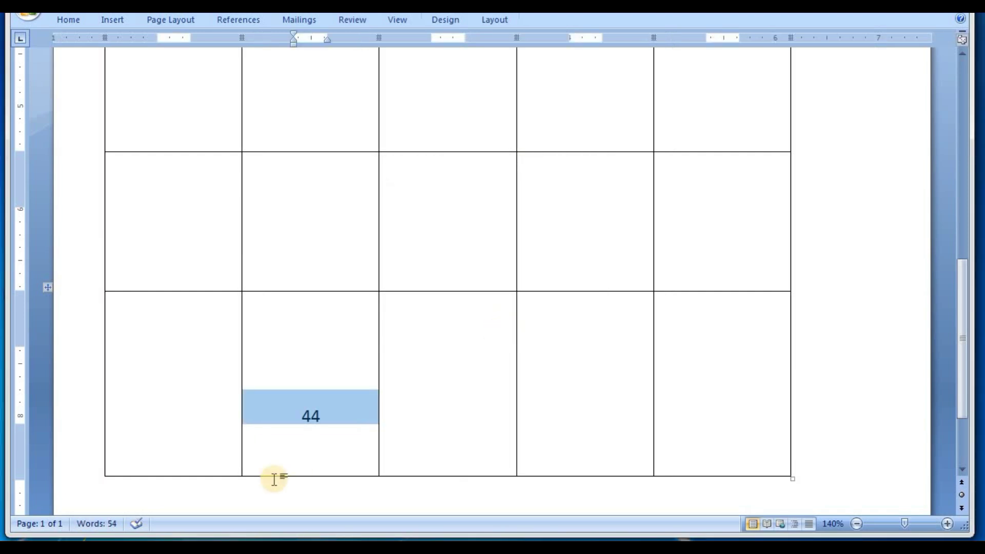
{"action": "left_click", "coordinate": [495, 20]}
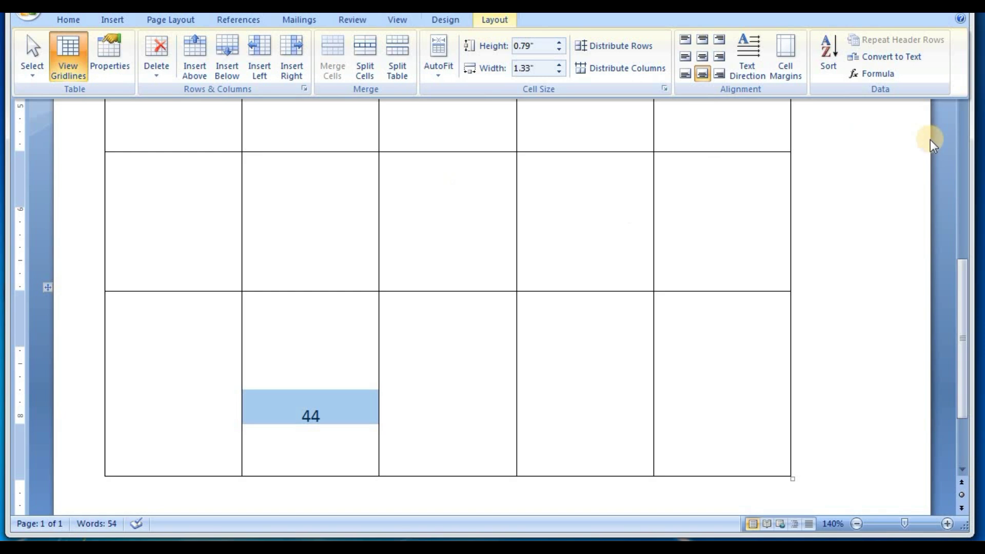
Enter 45, 25 and 35 into the first three cells of the first column.
{"action": "left_click", "coordinate": [962, 136]}
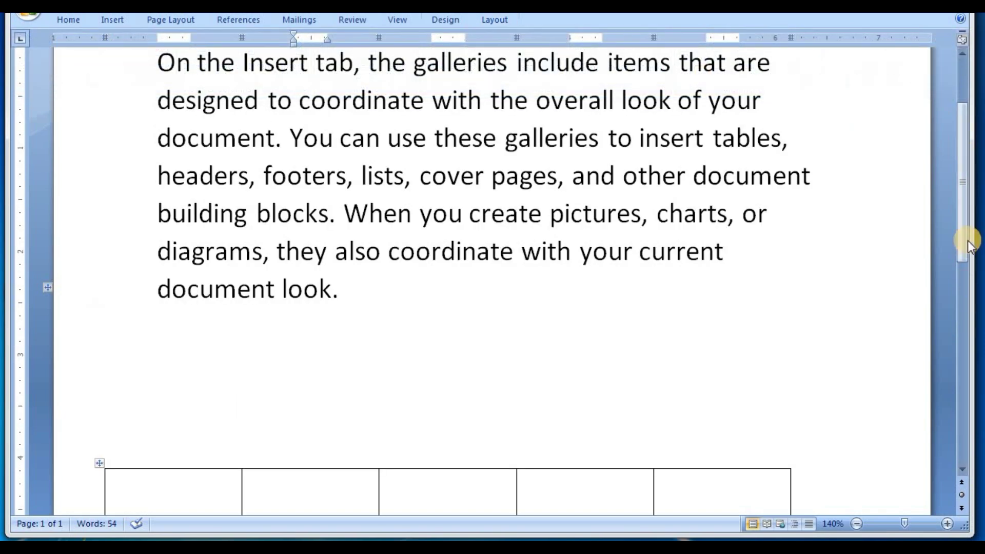
{"action": "left_click_drag", "start_coordinate": [962, 245], "coordinate": [962, 377]}
{"action": "left_click", "coordinate": [201, 215]}
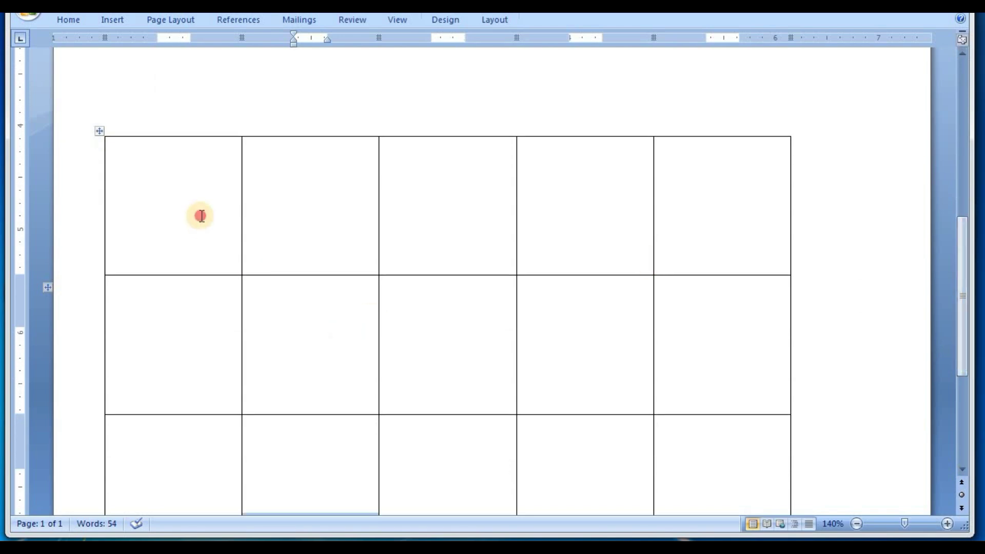
{"action": "type", "text": "45"}
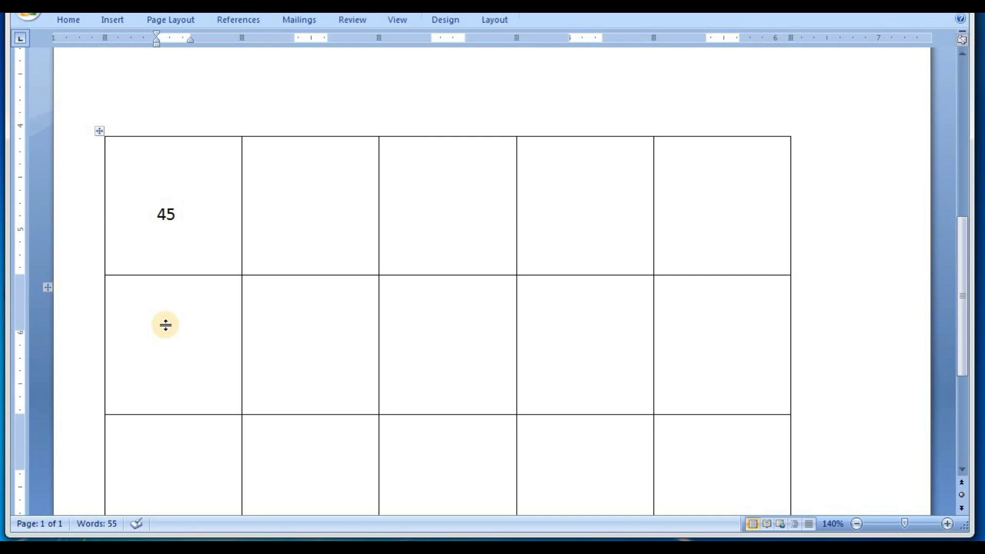
{"action": "left_click", "coordinate": [165, 325]}
{"action": "type", "text": "25"}
{"action": "key", "text": "Down"}
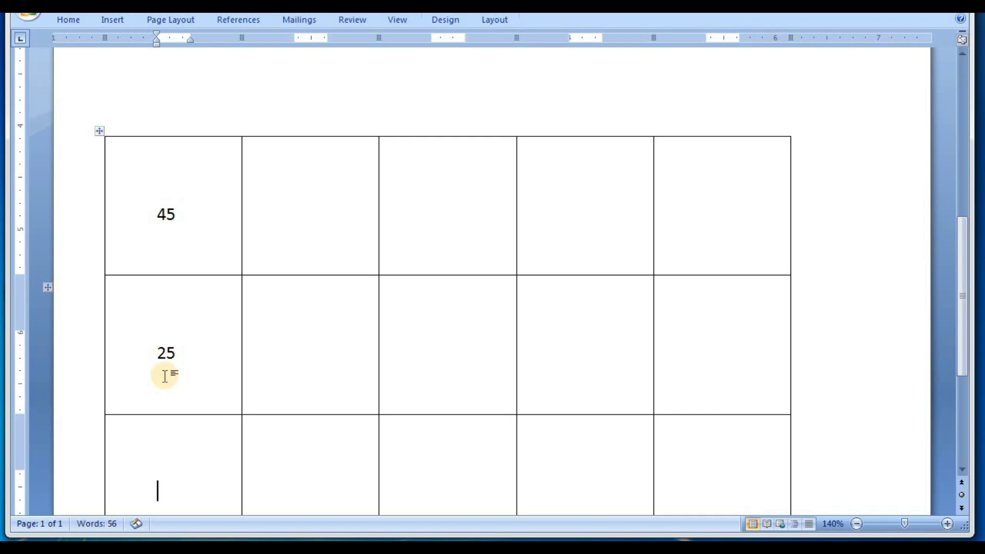
{"action": "type", "text": "3"}
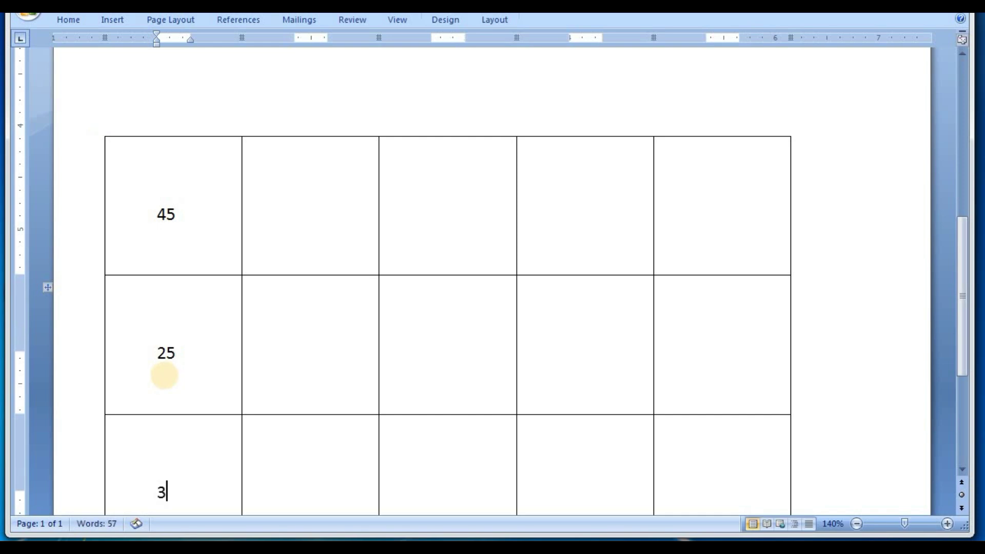
{"action": "type", "text": "5"}
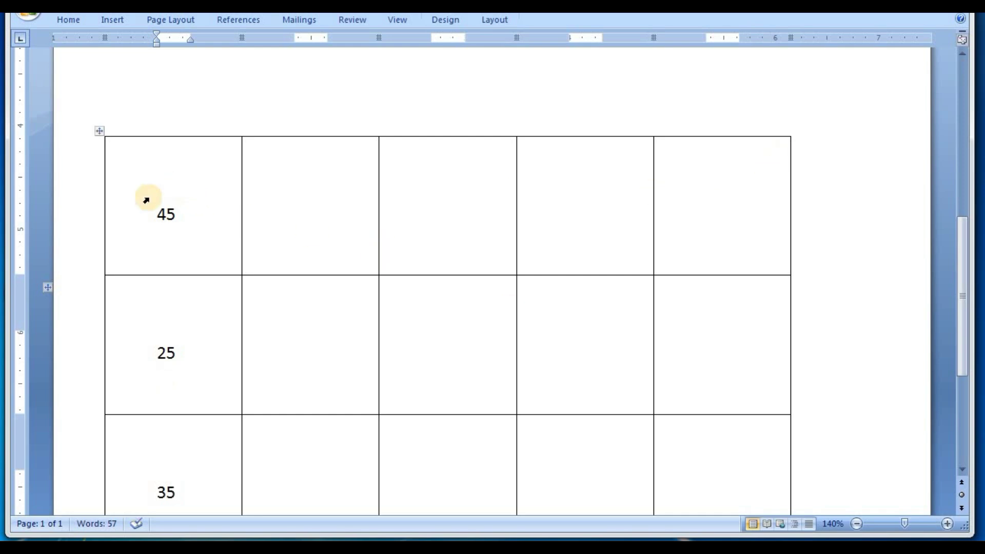
Select the first column of numbers in the table.
{"action": "left_click", "coordinate": [174, 330]}
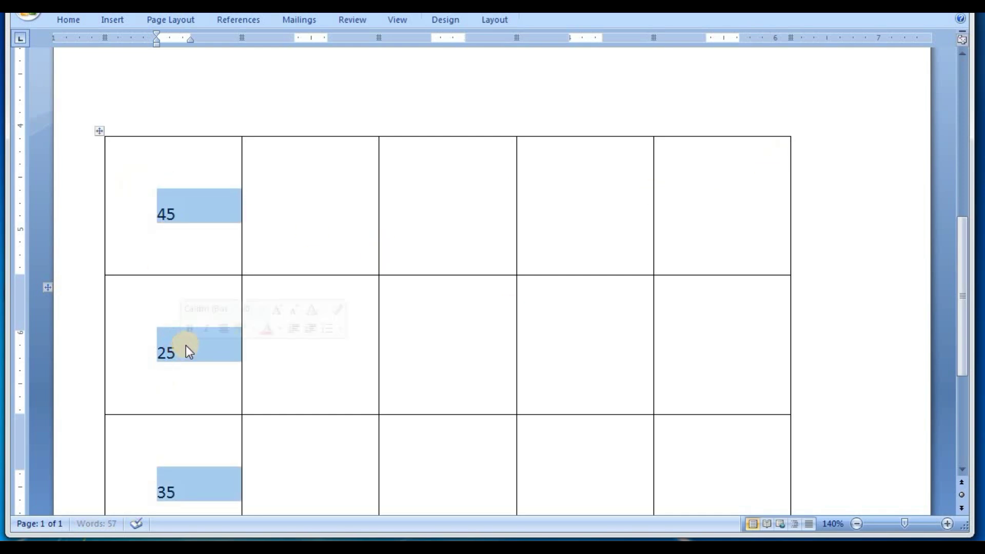
{"action": "left_click", "coordinate": [963, 61]}
{"action": "left_click", "coordinate": [957, 226]}
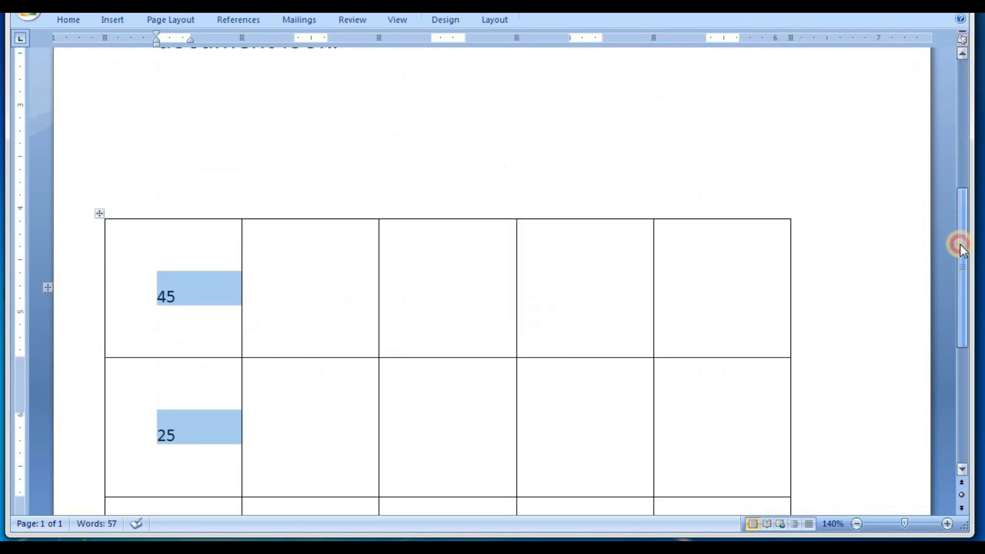
{"action": "left_click", "coordinate": [510, 19]}
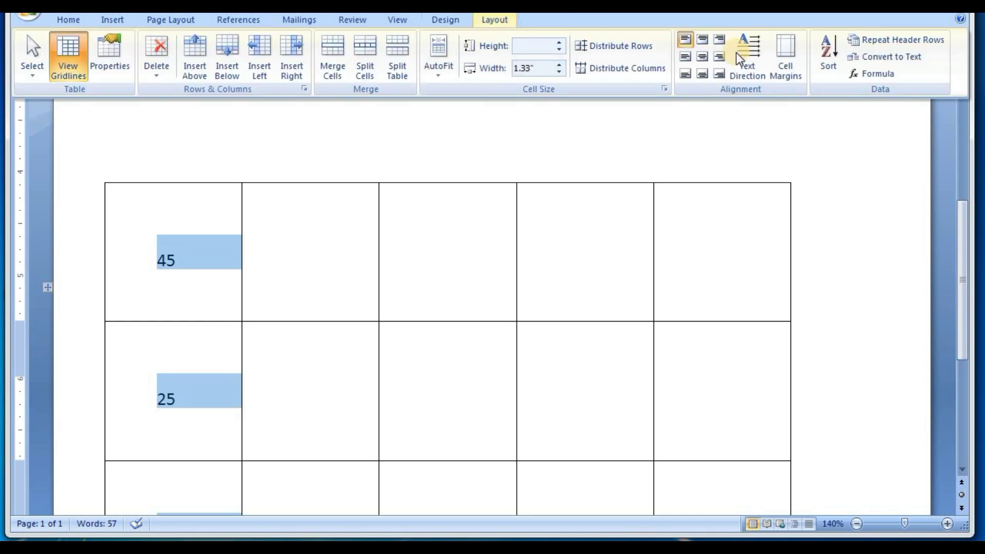
Sort the rows by Column 1 ascending, then re-sort them descending so 45 leads.
{"action": "left_click", "coordinate": [833, 70]}
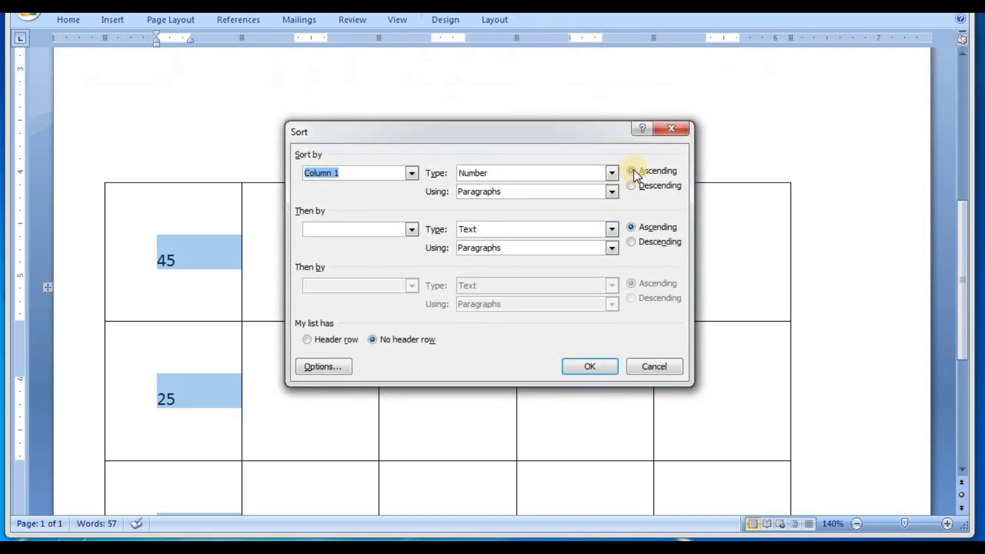
{"action": "left_click", "coordinate": [590, 366]}
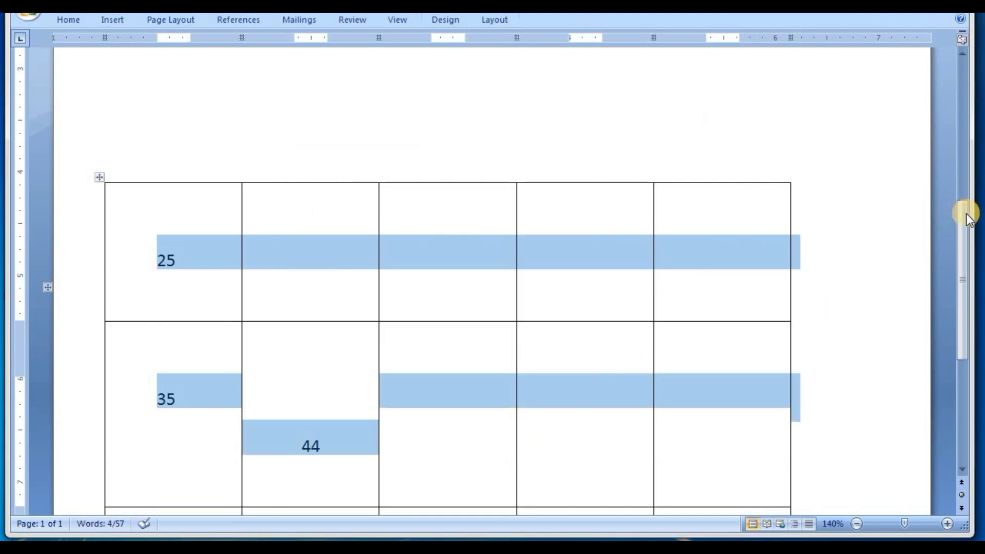
{"action": "left_click_drag", "start_coordinate": [967, 238], "coordinate": [970, 205]}
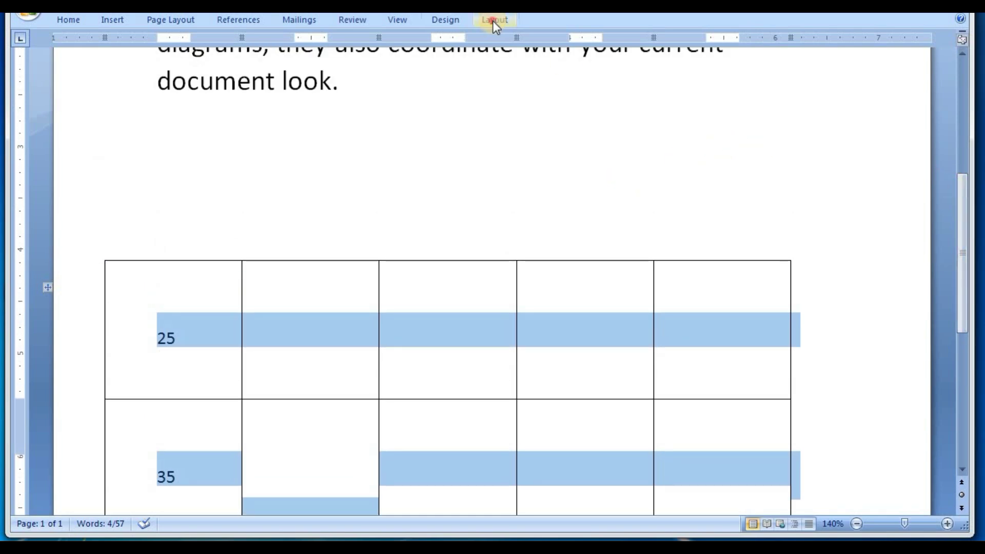
{"action": "left_click", "coordinate": [494, 21]}
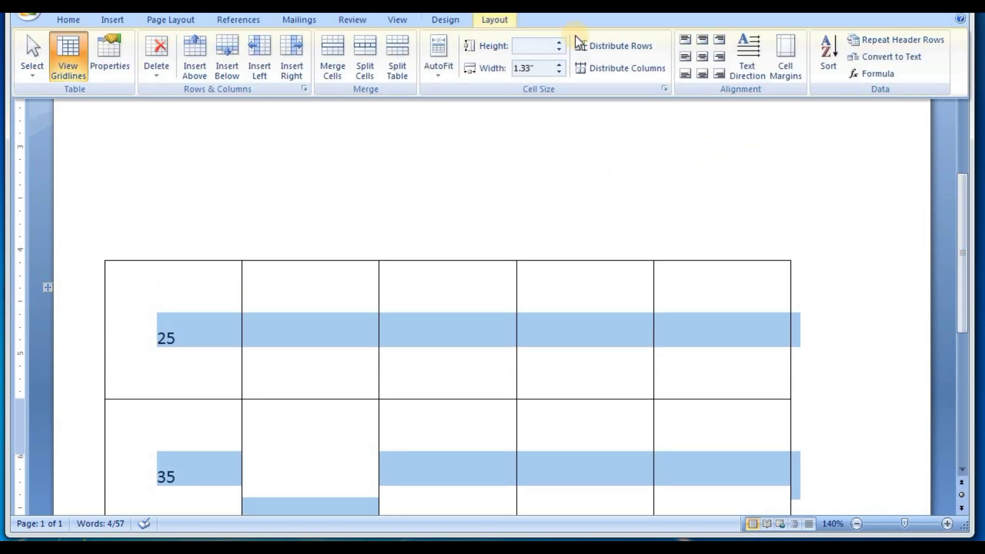
{"action": "left_click", "coordinate": [827, 45]}
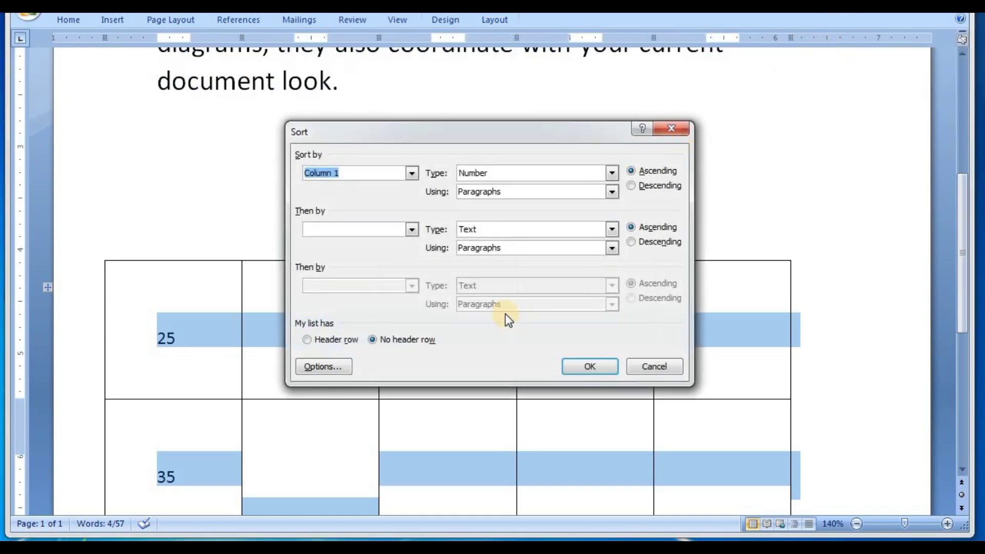
{"action": "left_click", "coordinate": [632, 185]}
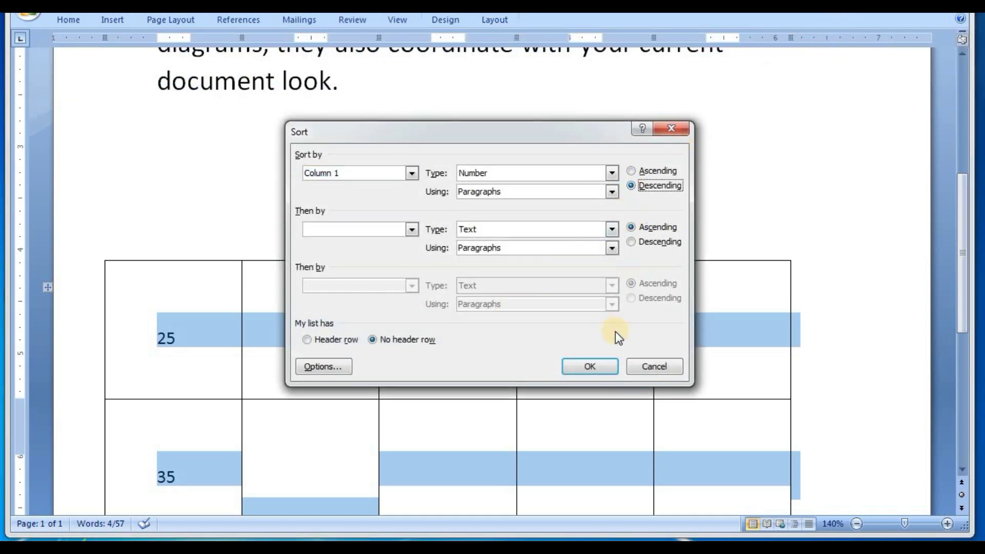
{"action": "left_click", "coordinate": [597, 367]}
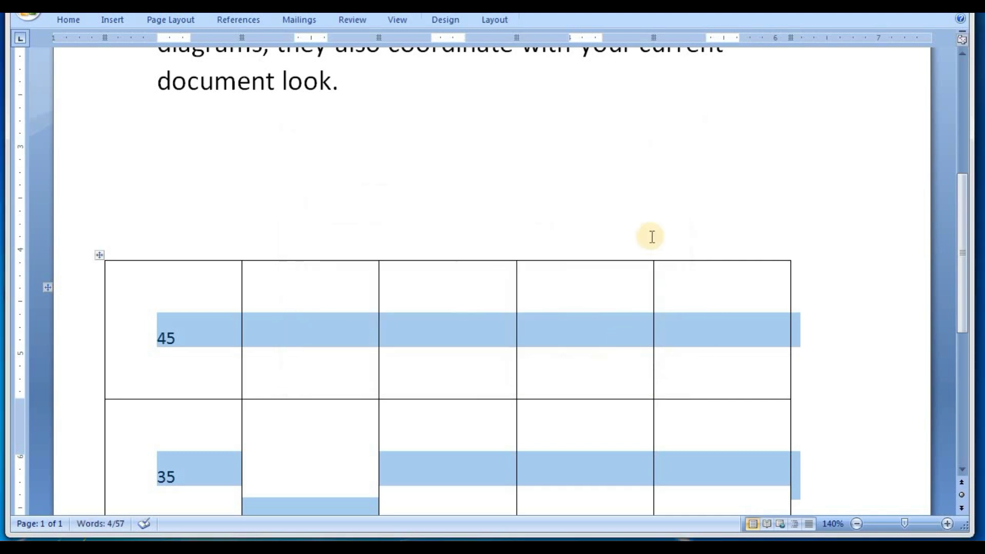
{"action": "left_click", "coordinate": [491, 20]}
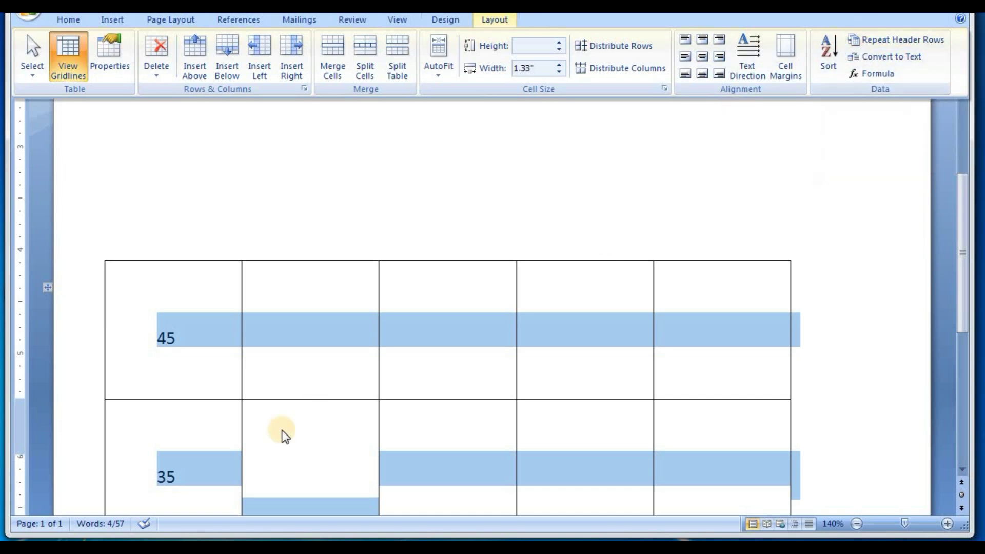
Enter the headings class, roll and subject in the first three header cells.
{"action": "left_click", "coordinate": [196, 331]}
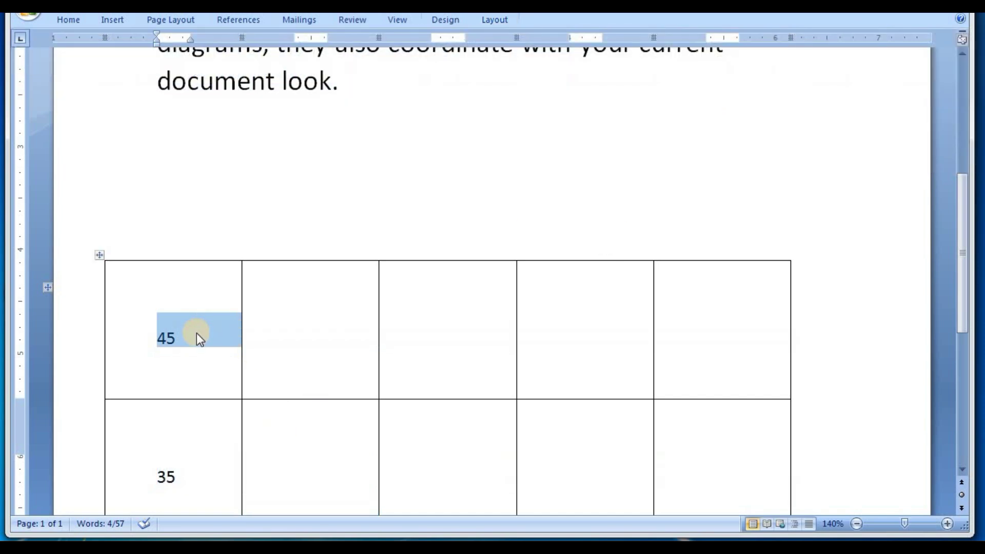
{"action": "type", "text": "class"}
{"action": "double_click", "coordinate": [273, 349]}
{"action": "key", "text": "Tab"}
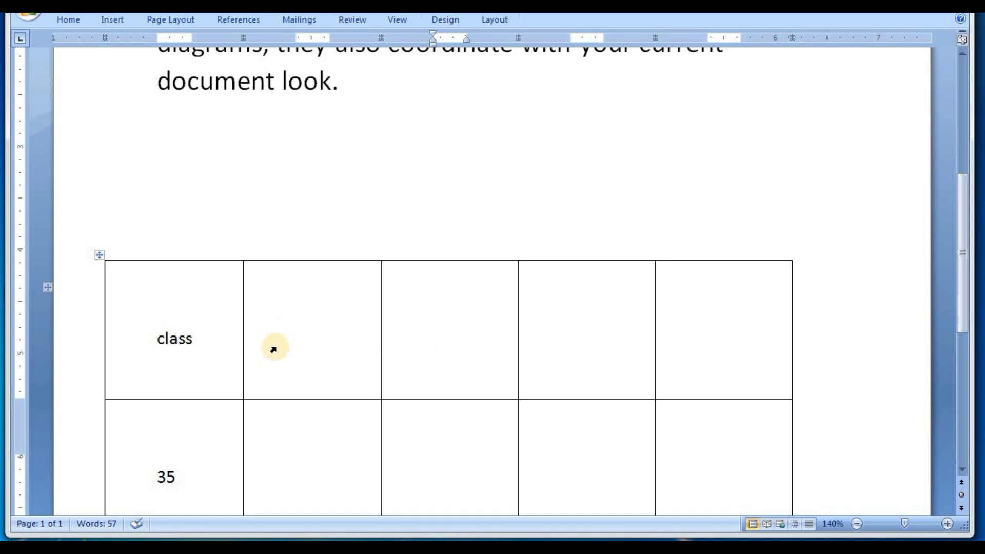
{"action": "type", "text": "roll"}
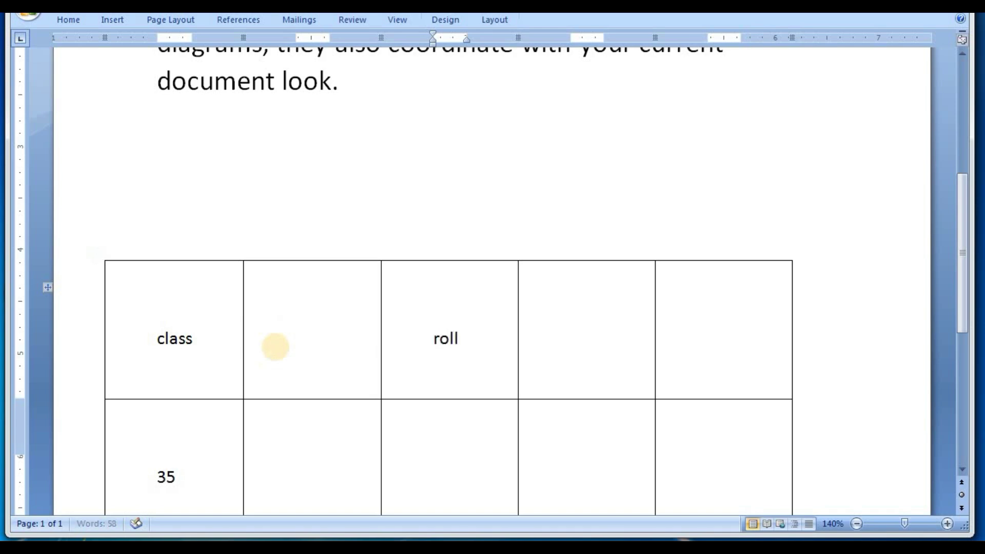
{"action": "double_click", "coordinate": [292, 348]}
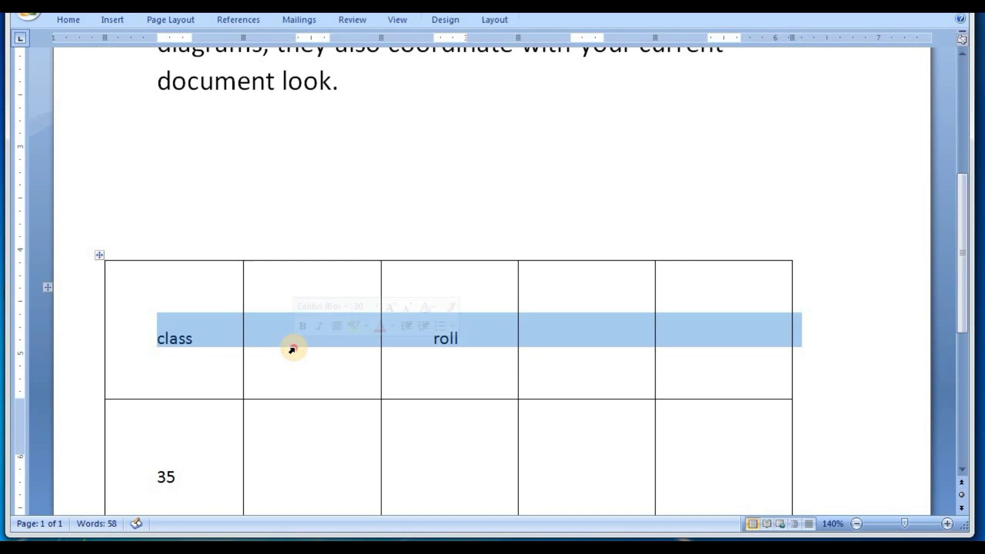
{"action": "left_click", "coordinate": [336, 353]}
{"action": "type", "text": "subject"}
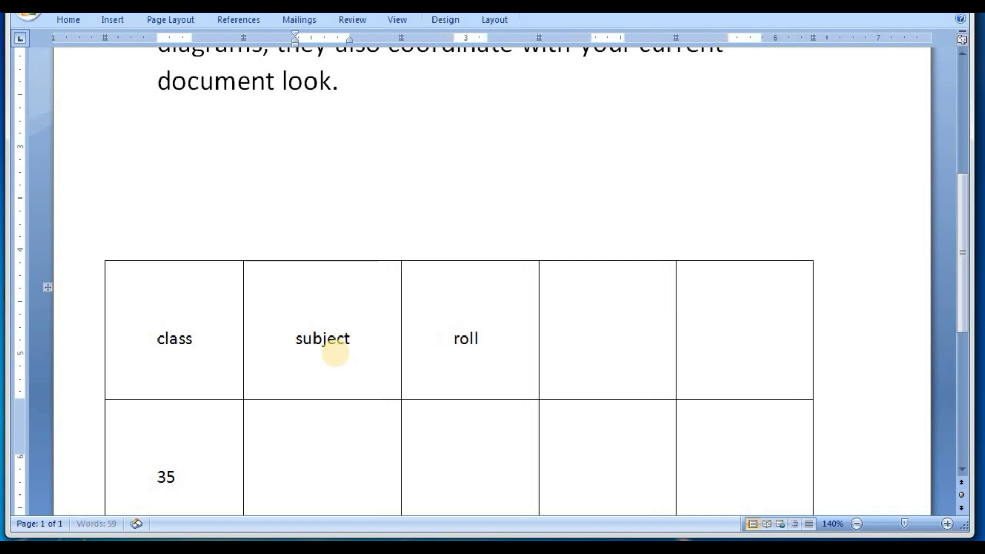
Add the headings physics and math to the fourth and fifth header cells.
{"action": "double_click", "coordinate": [565, 351]}
{"action": "triple_click", "coordinate": [564, 350]}
{"action": "double_click", "coordinate": [565, 351]}
{"action": "triple_click", "coordinate": [564, 350]}
{"action": "double_click", "coordinate": [565, 350]}
{"action": "type", "text": "p"}
{"action": "type", "text": "hy"}
{"action": "type", "text": "sic"}
{"action": "key", "text": "BackSpace"}
{"action": "type", "text": "ic"}
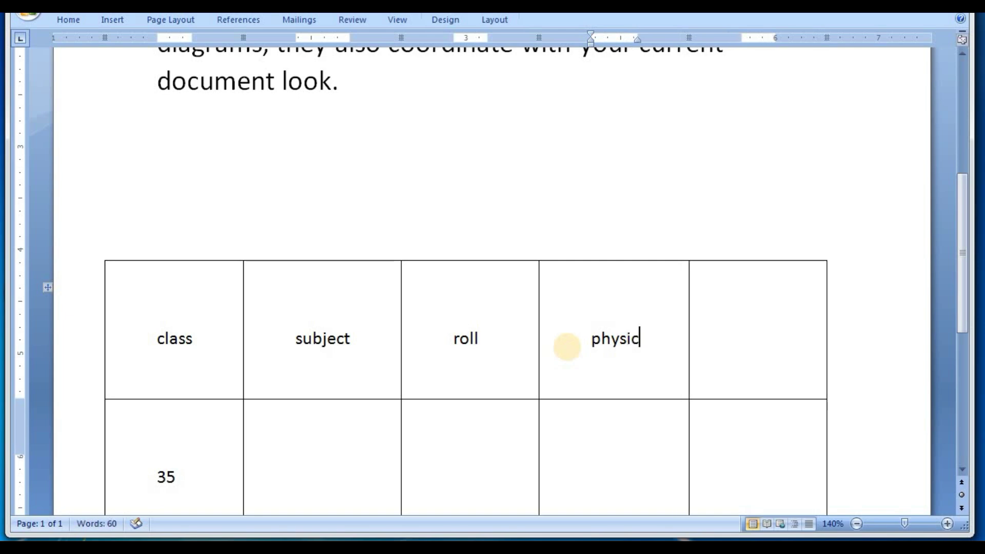
{"action": "type", "text": "s"}
{"action": "key", "text": "Tab"}
{"action": "type", "text": "ma"}
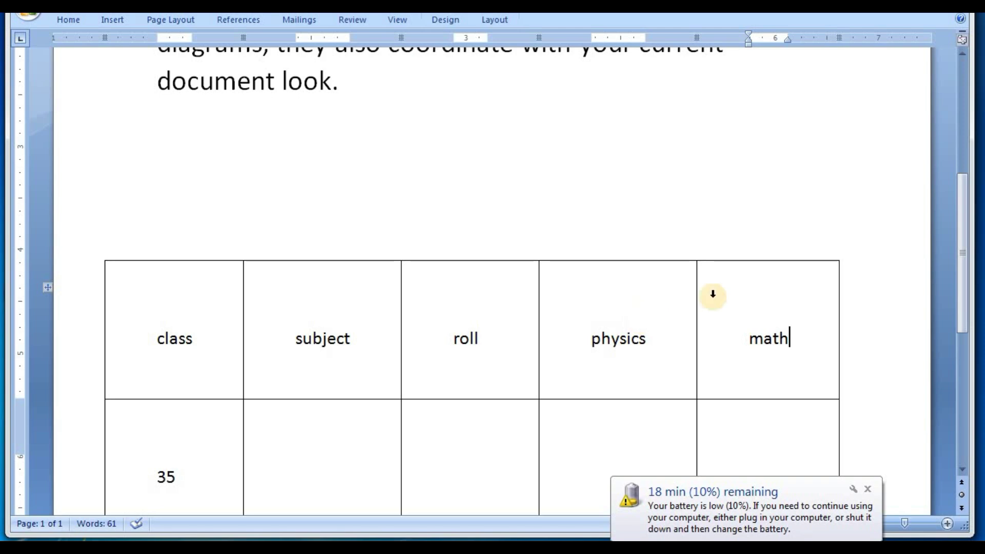
{"action": "left_click", "coordinate": [867, 492]}
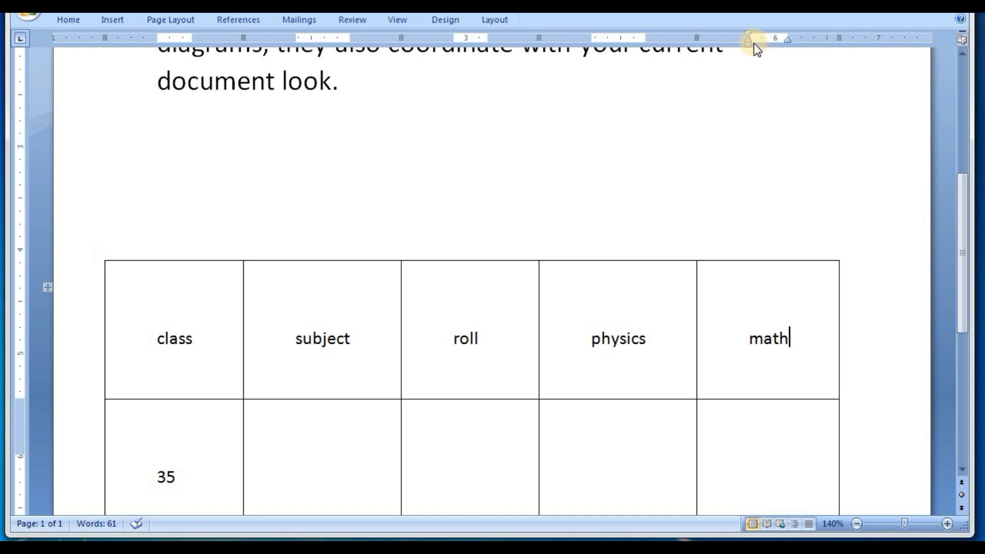
{"action": "left_click", "coordinate": [508, 18]}
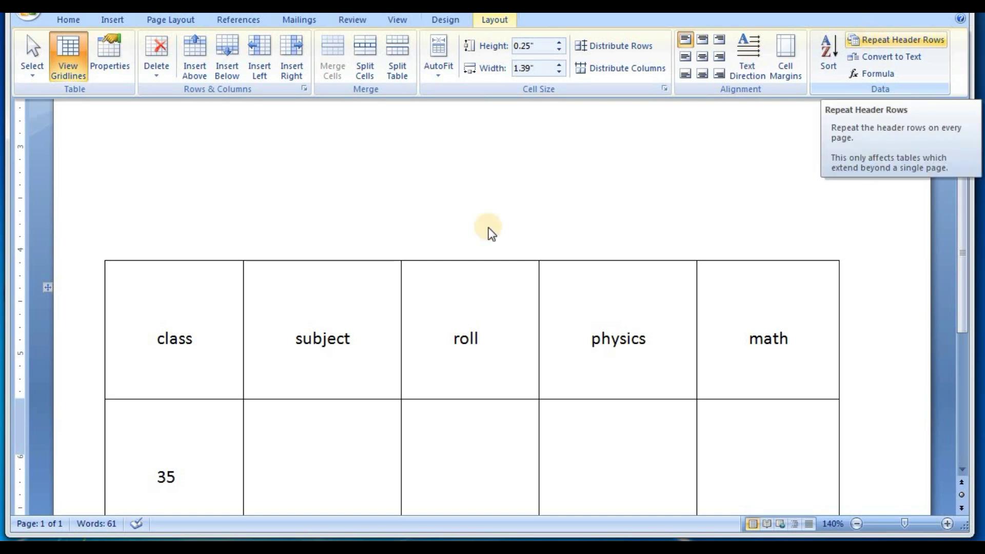
{"action": "left_click", "coordinate": [205, 330]}
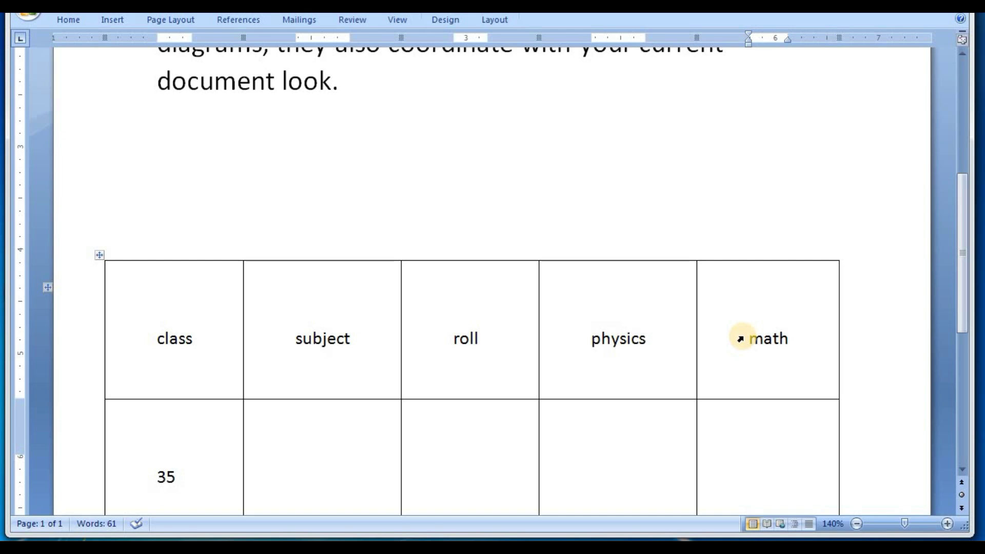
{"action": "left_click", "coordinate": [495, 20]}
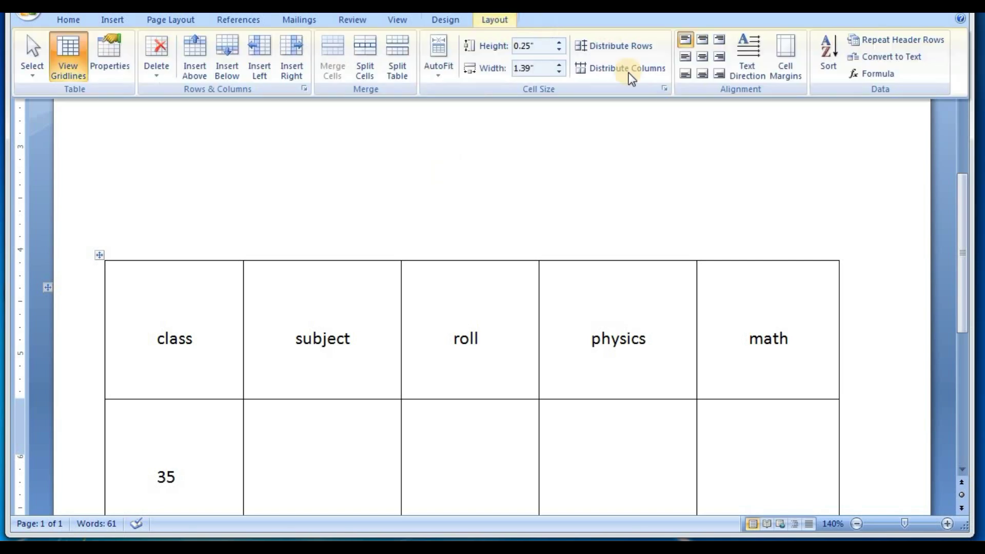
{"action": "left_click", "coordinate": [886, 55]}
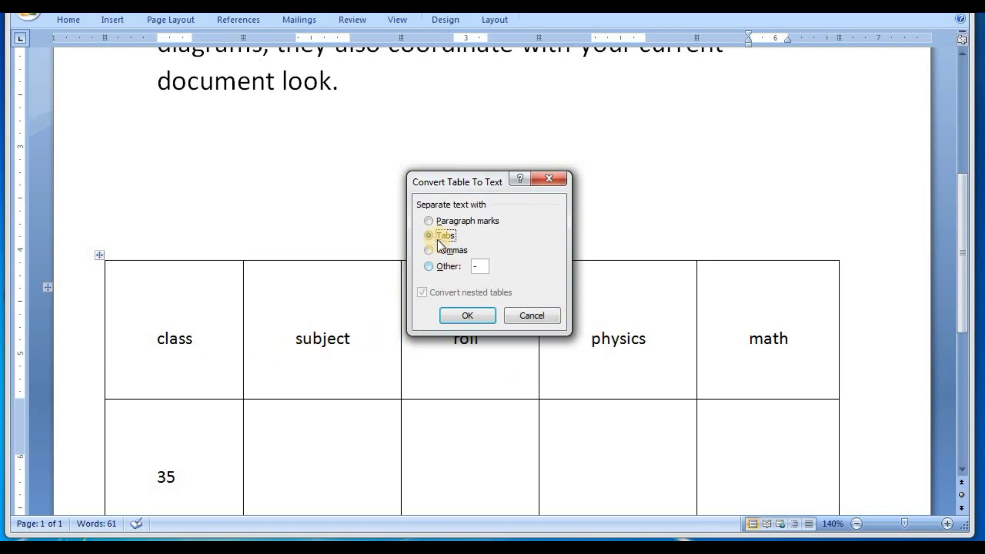
{"action": "left_click", "coordinate": [429, 220]}
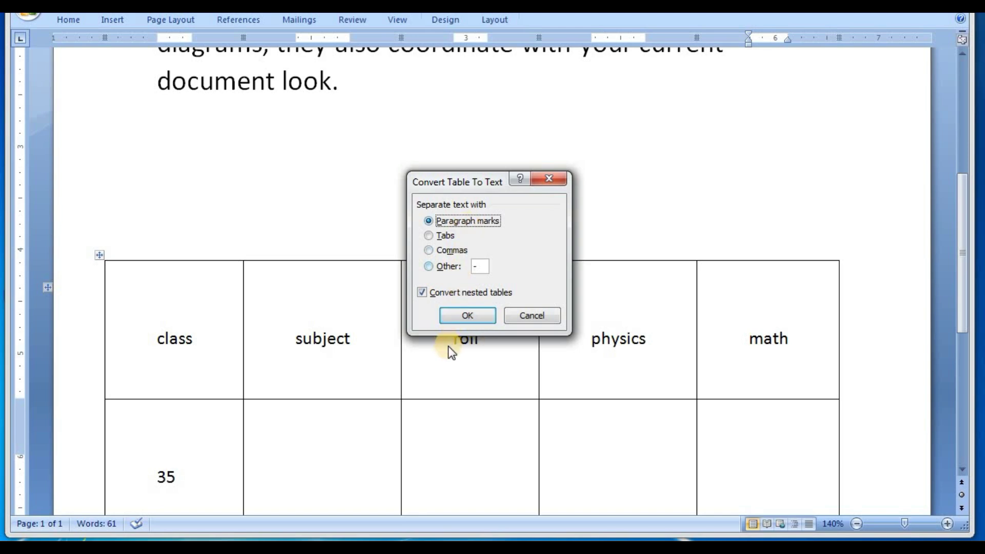
{"action": "left_click", "coordinate": [465, 321]}
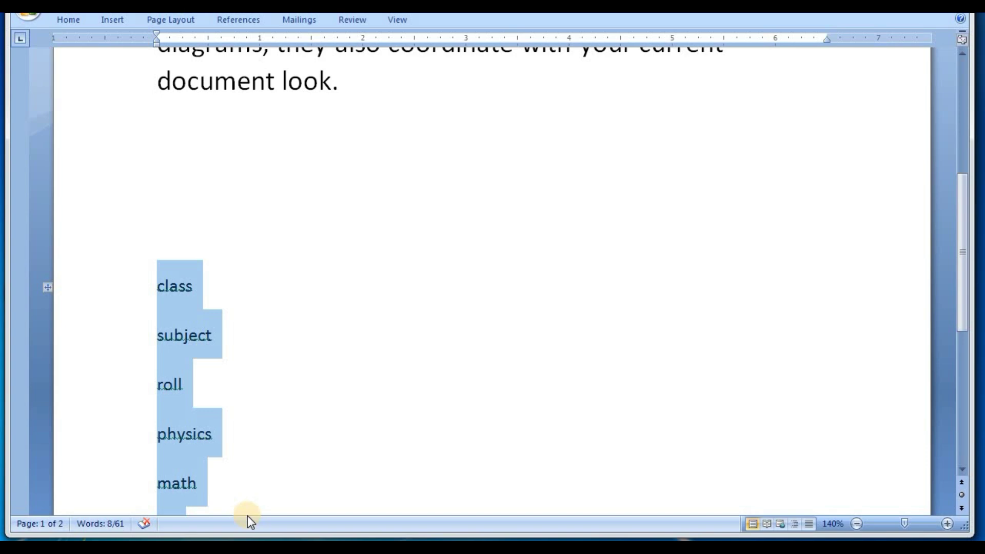
{"action": "key", "text": "ctrl+z"}
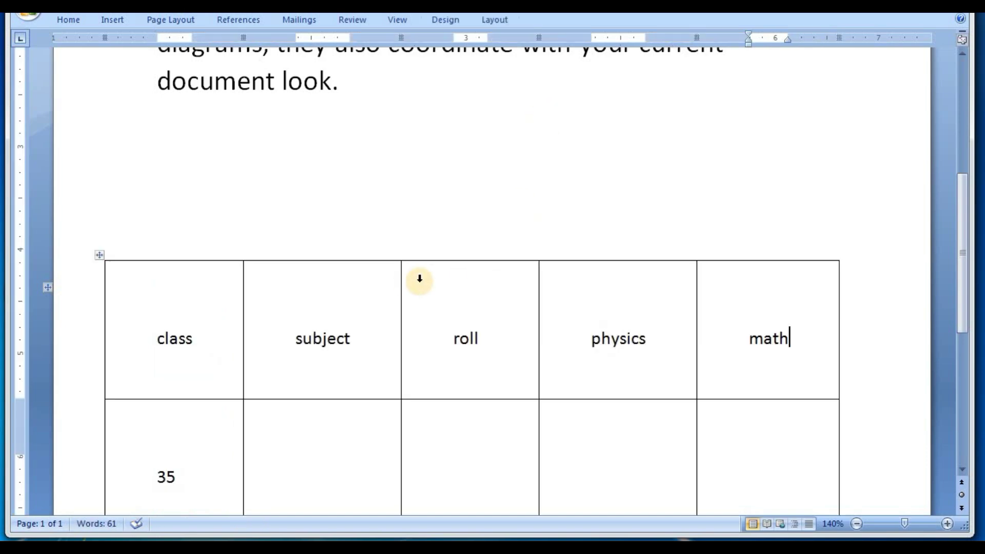
{"action": "left_click", "coordinate": [424, 306]}
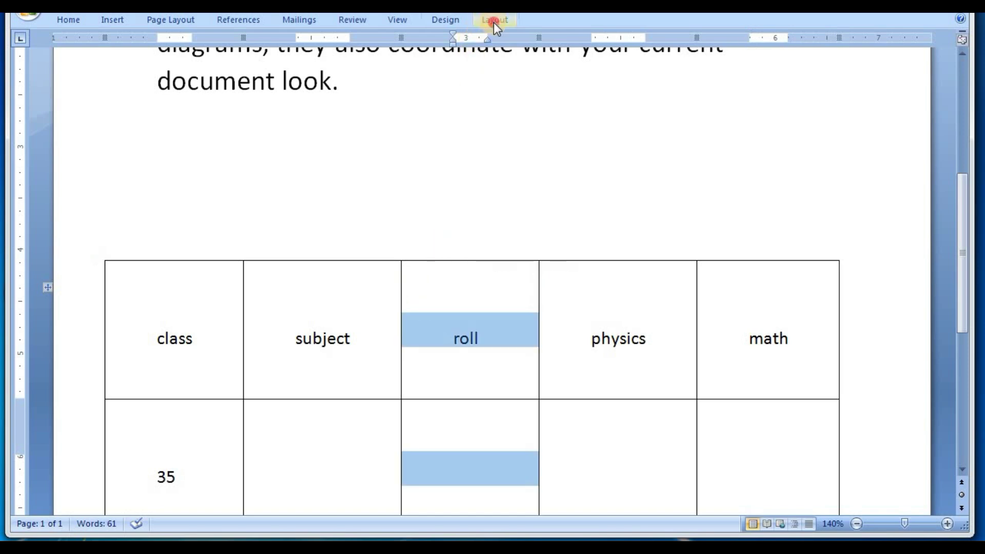
{"action": "left_click", "coordinate": [493, 20]}
{"action": "left_click", "coordinate": [872, 56]}
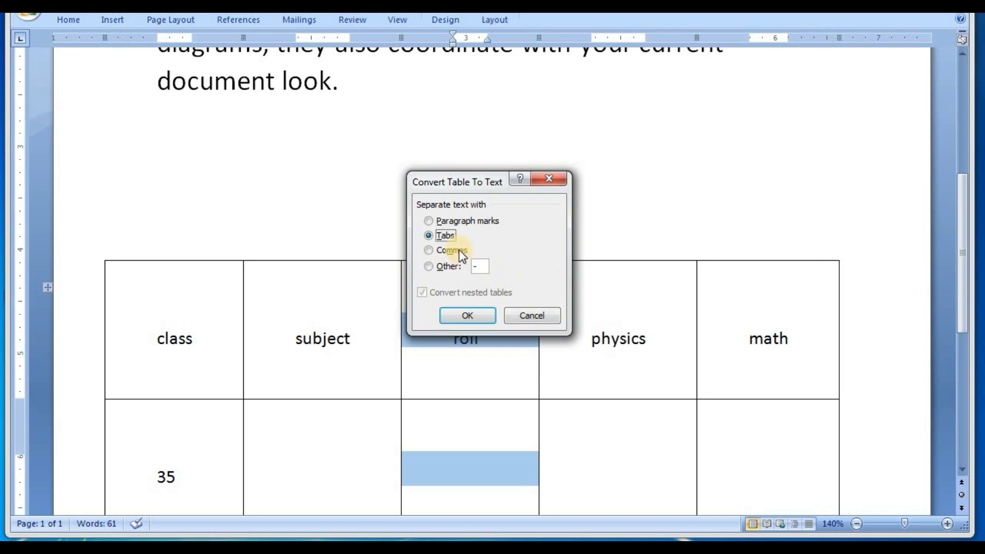
{"action": "left_click", "coordinate": [465, 316]}
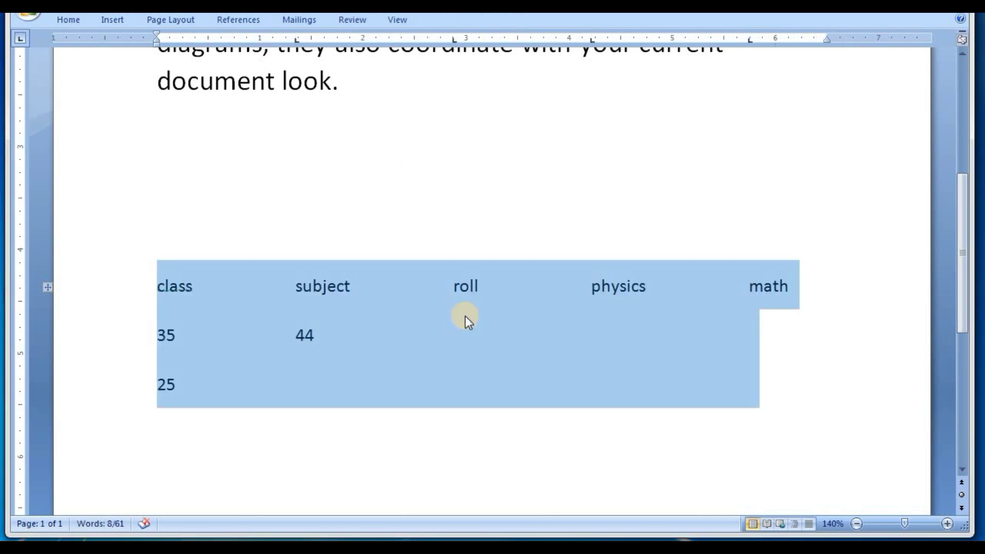
{"action": "key", "text": "ctrl+z"}
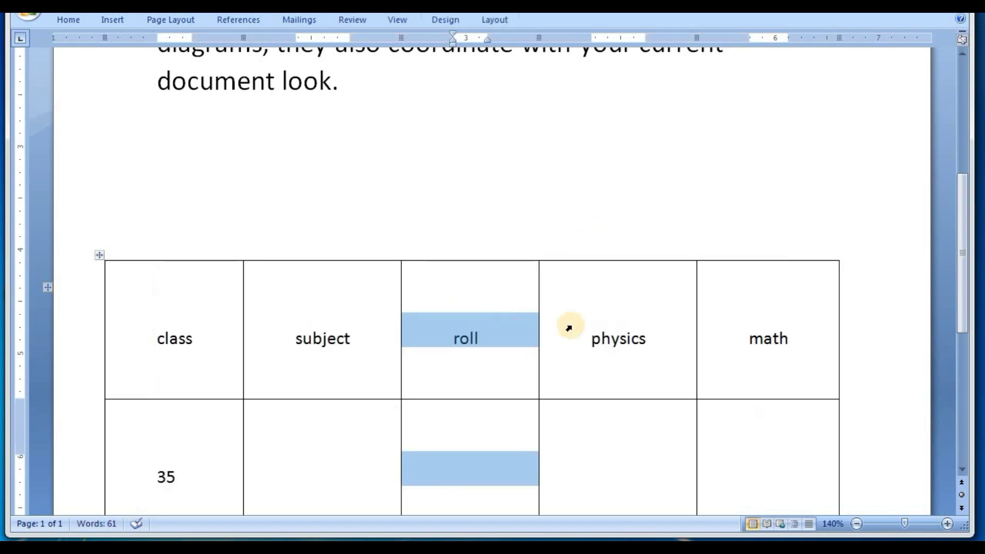
Type 45 in the roll cell and 54 in the physics cell, then open the Formula dialog.
{"action": "left_click", "coordinate": [966, 323]}
{"action": "left_click_drag", "start_coordinate": [966, 323], "coordinate": [969, 375]}
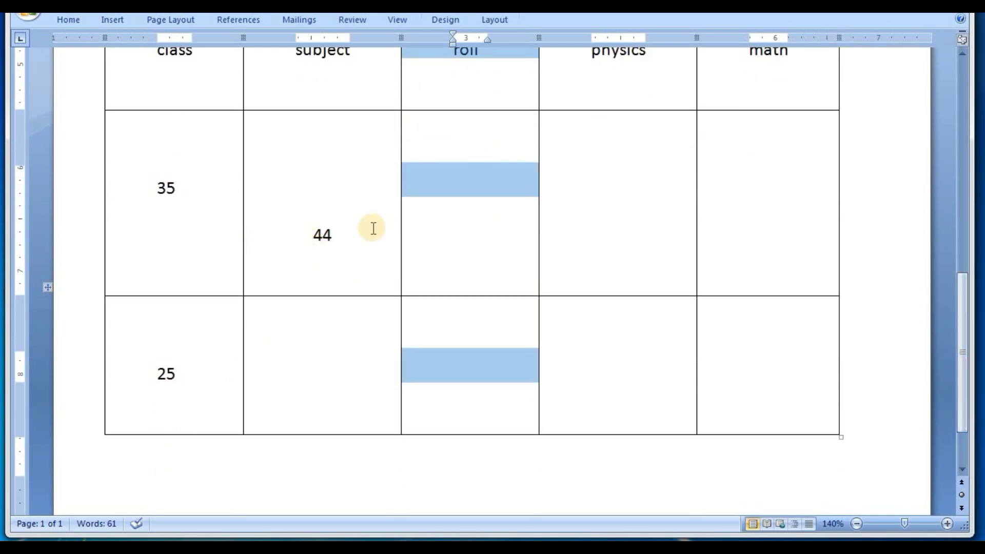
{"action": "double_click", "coordinate": [431, 255]}
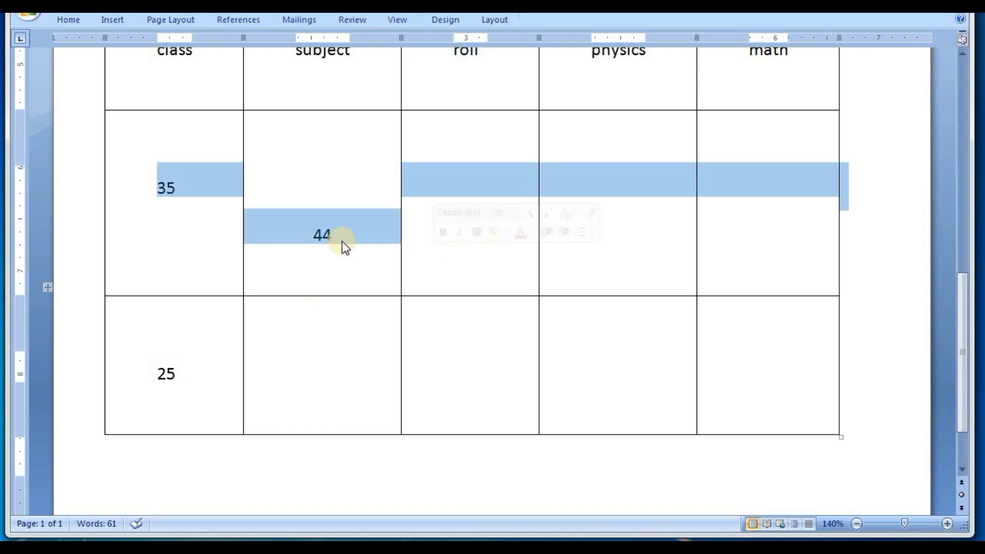
{"action": "left_click", "coordinate": [412, 261]}
{"action": "type", "text": "45"}
{"action": "double_click", "coordinate": [583, 220]}
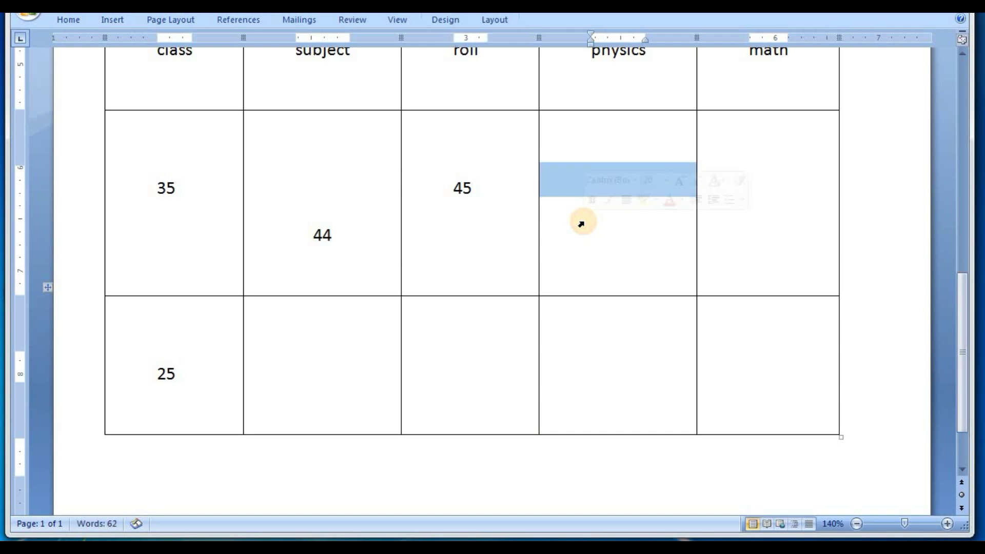
{"action": "type", "text": "54"}
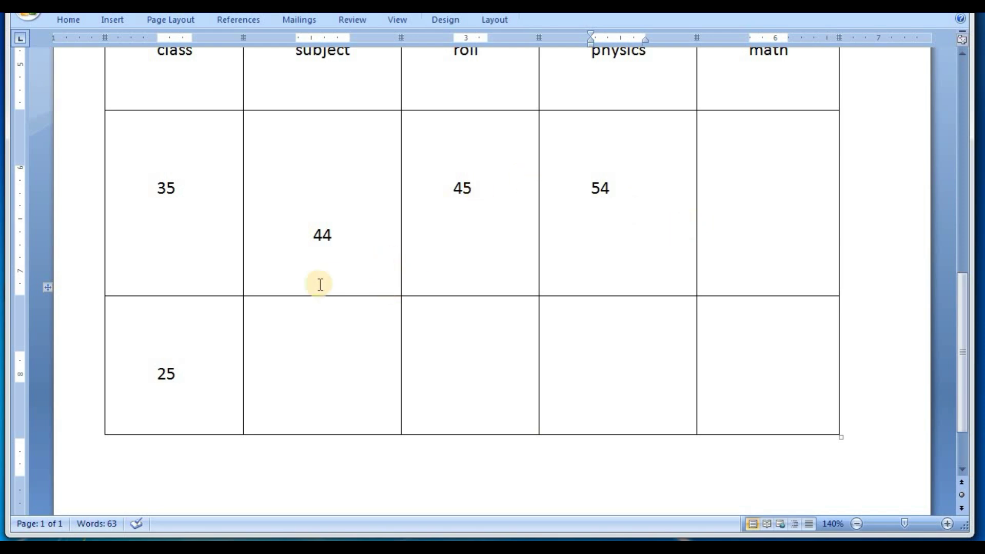
{"action": "left_click", "coordinate": [500, 20]}
{"action": "left_click", "coordinate": [871, 74]}
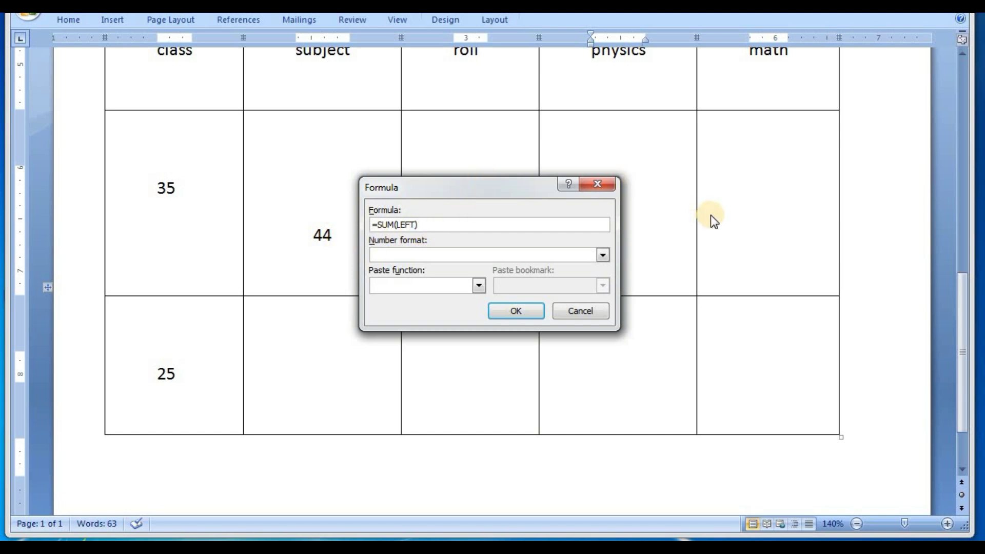
Insert =SUM(LEFT) into the row's math cell so it totals 178.
{"action": "left_click", "coordinate": [608, 189]}
{"action": "left_click", "coordinate": [761, 213]}
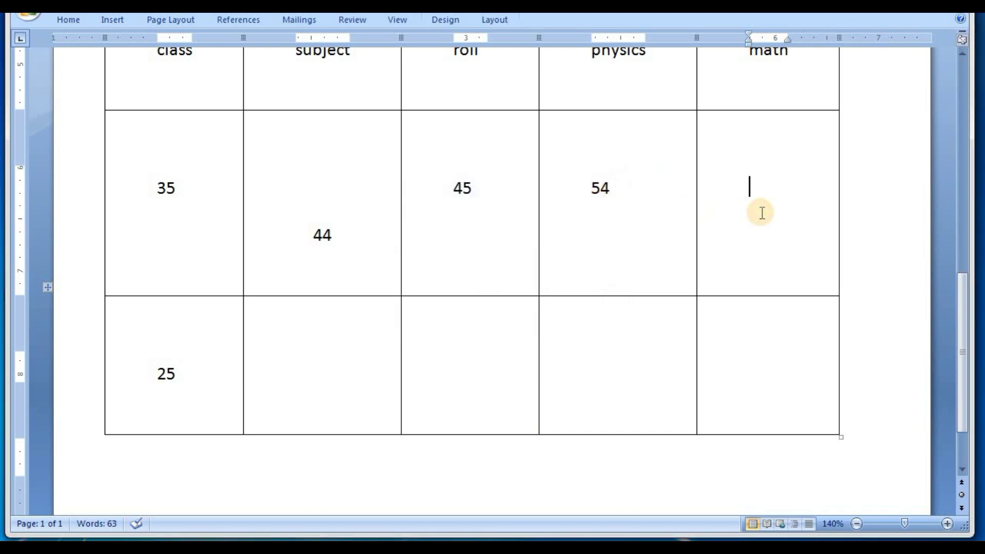
{"action": "left_click", "coordinate": [506, 19]}
{"action": "left_click", "coordinate": [872, 74]}
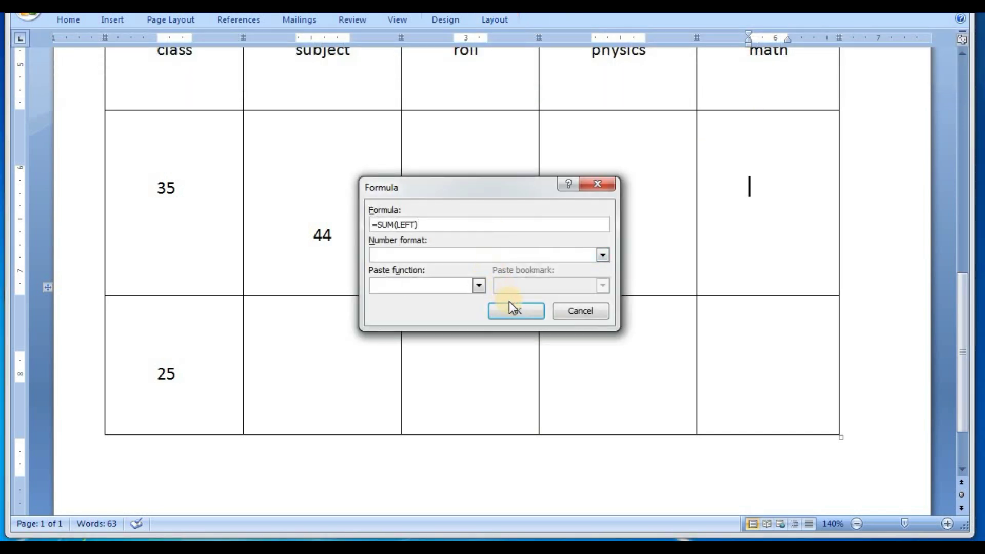
{"action": "left_click", "coordinate": [510, 311]}
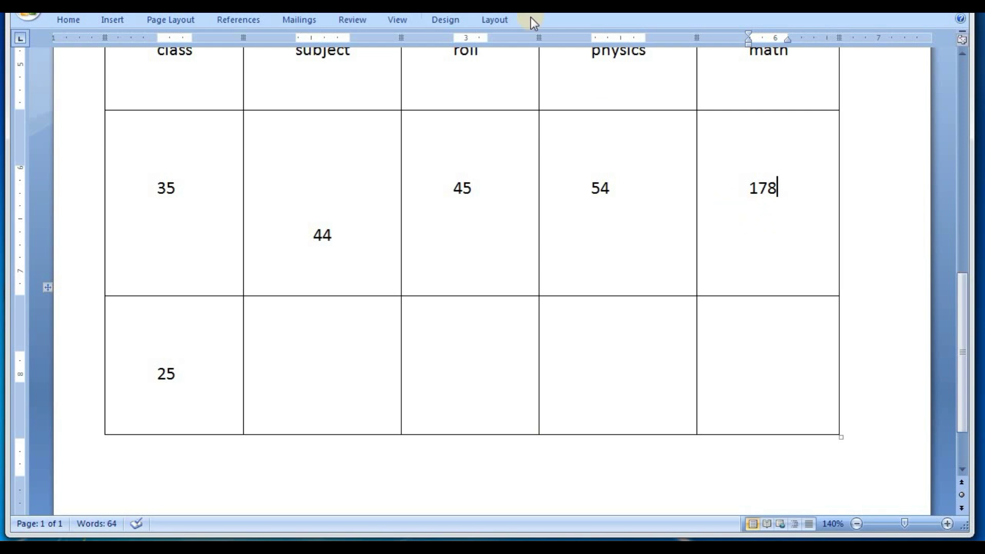
Reopen the Formula dialog and browse the list of available functions.
{"action": "left_click", "coordinate": [497, 20]}
{"action": "left_click", "coordinate": [849, 73]}
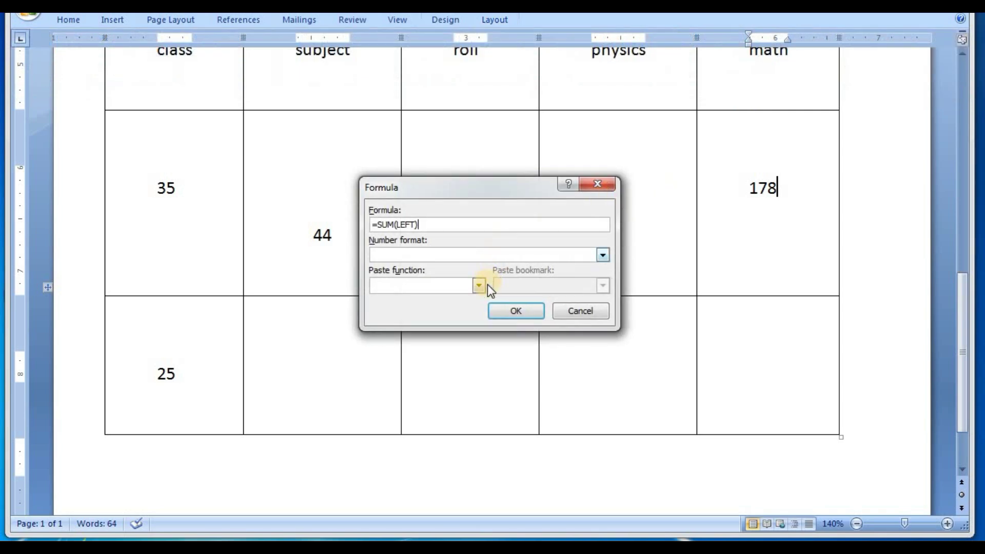
{"action": "left_click", "coordinate": [479, 286]}
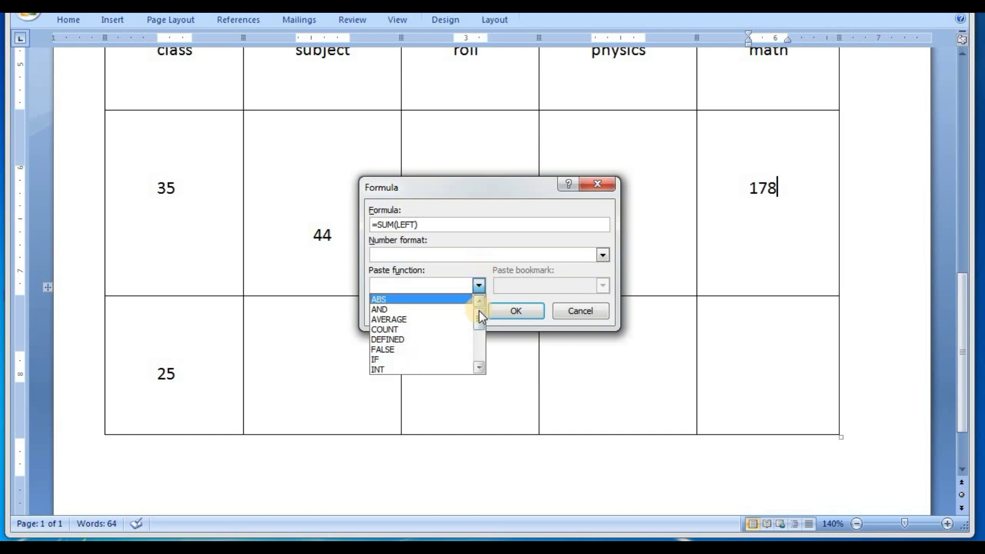
{"action": "left_click_drag", "start_coordinate": [479, 311], "coordinate": [482, 310]}
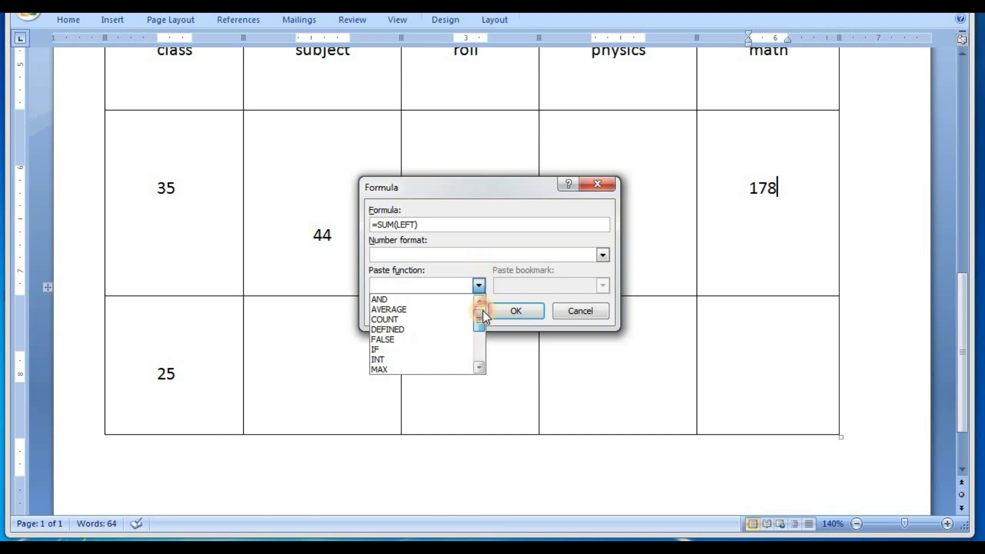
{"action": "left_click", "coordinate": [599, 183]}
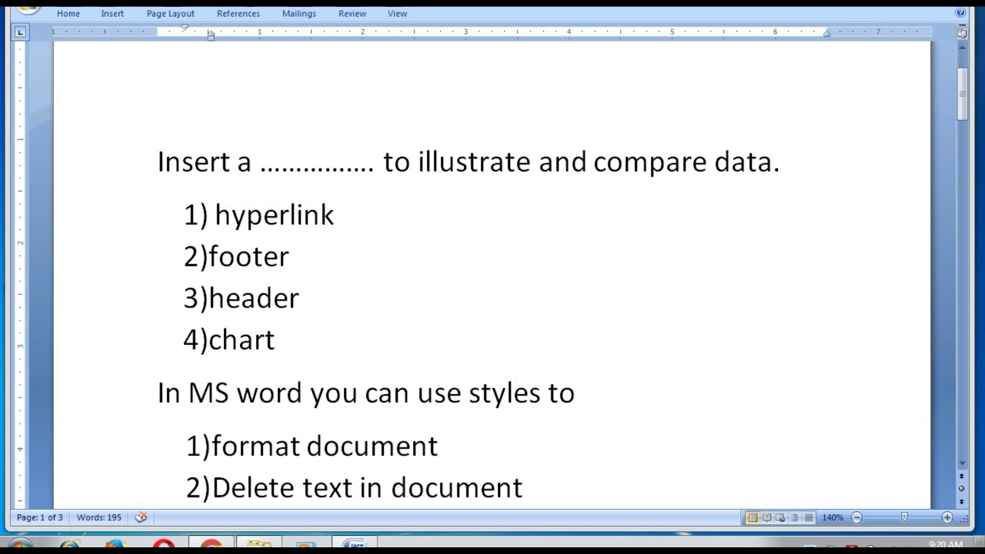
{"action": "left_click", "coordinate": [212, 488]}
{"action": "left_click_drag", "start_coordinate": [209, 339], "coordinate": [293, 338]}
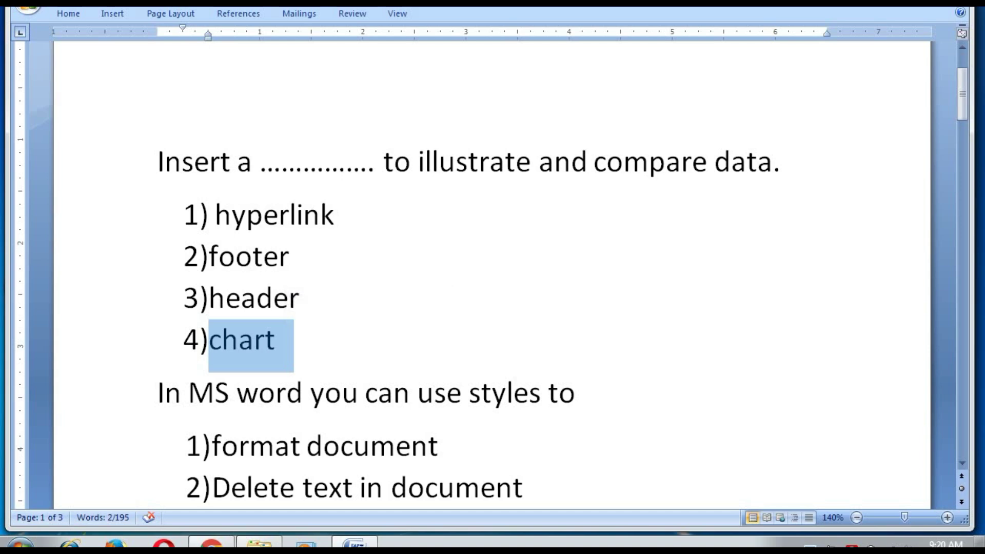
{"action": "left_click", "coordinate": [275, 338]}
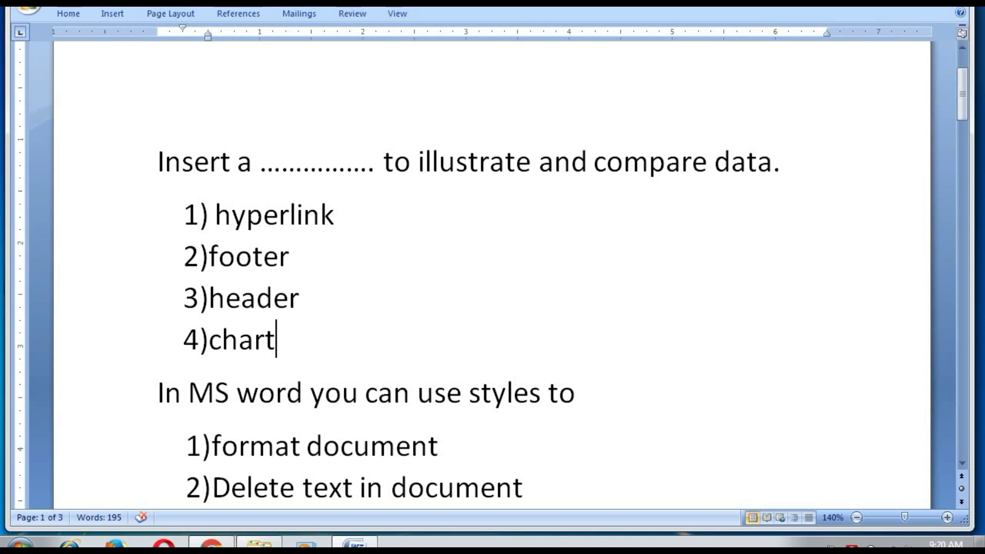
{"action": "key", "text": "Down"}
{"action": "key", "text": "Down"}
{"action": "key", "text": "Down"}
{"action": "key", "text": "Down"}
{"action": "key", "text": "Down"}
{"action": "key", "text": "Down"}
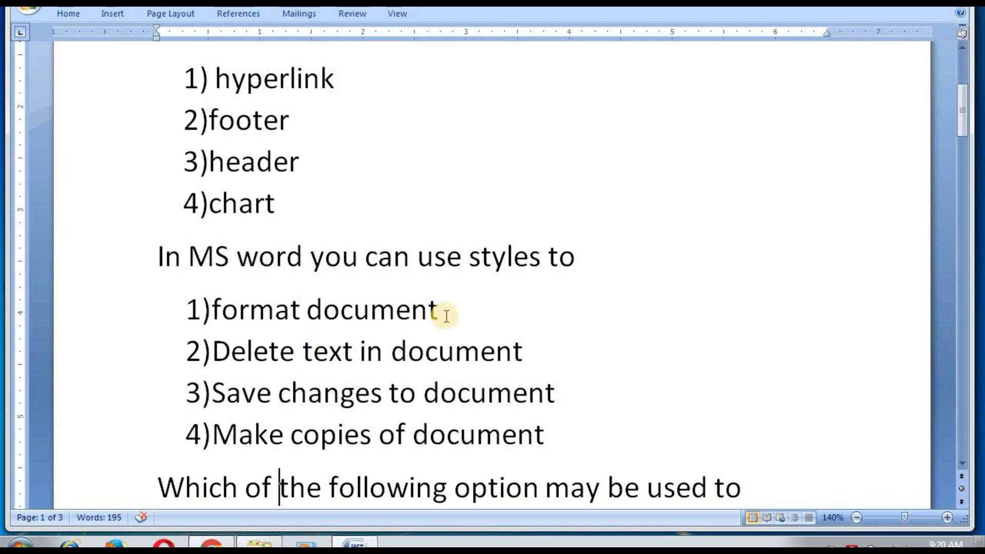
{"action": "left_click_drag", "start_coordinate": [447, 315], "coordinate": [233, 308]}
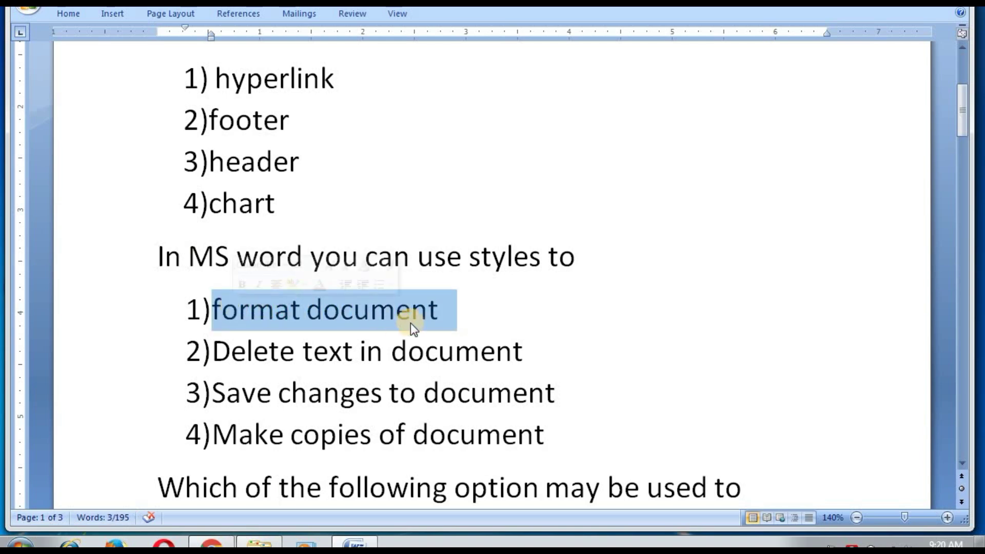
{"action": "left_click", "coordinate": [441, 313]}
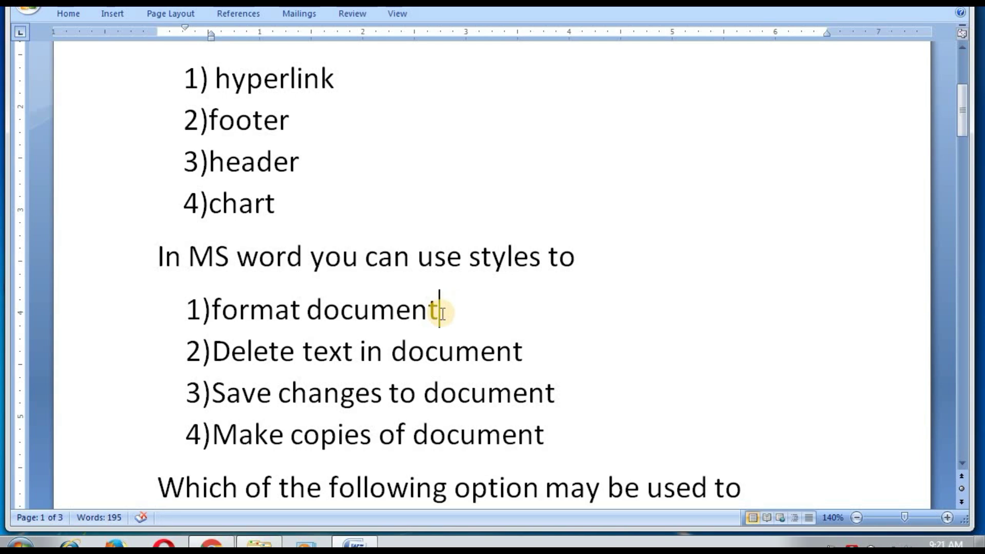
{"action": "key", "text": "Down"}
{"action": "key", "text": "Down"}
{"action": "key", "text": "Down"}
{"action": "key", "text": "Down"}
{"action": "key", "text": "Down"}
{"action": "key", "text": "Down"}
{"action": "key", "text": "Down"}
{"action": "key", "text": "Down"}
{"action": "key", "text": "Down"}
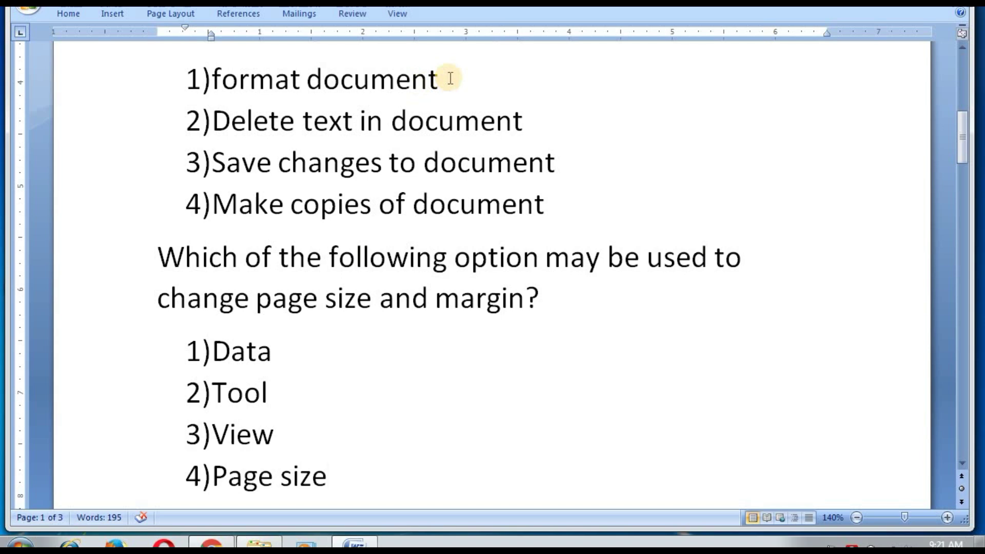
{"action": "left_click_drag", "start_coordinate": [446, 79], "coordinate": [271, 80]}
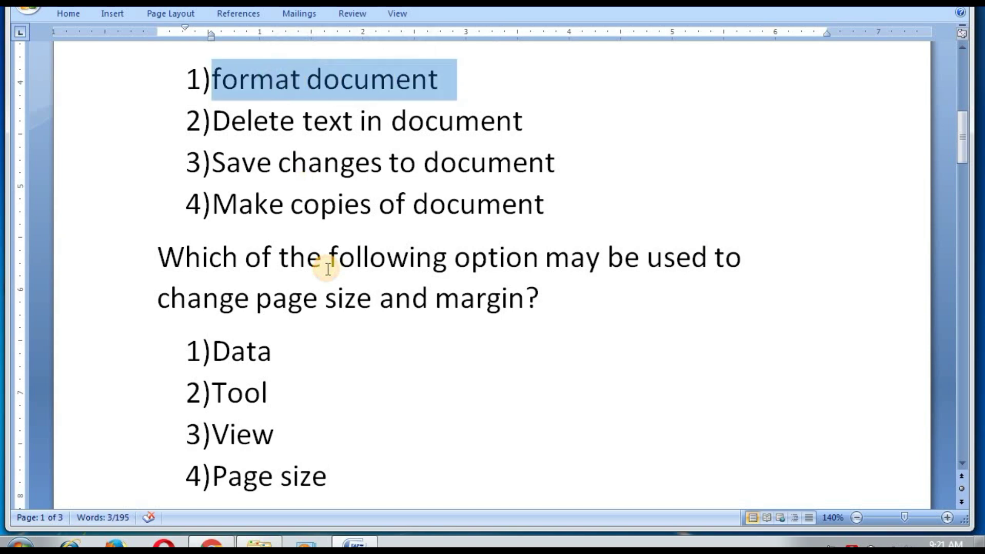
{"action": "left_click", "coordinate": [422, 424]}
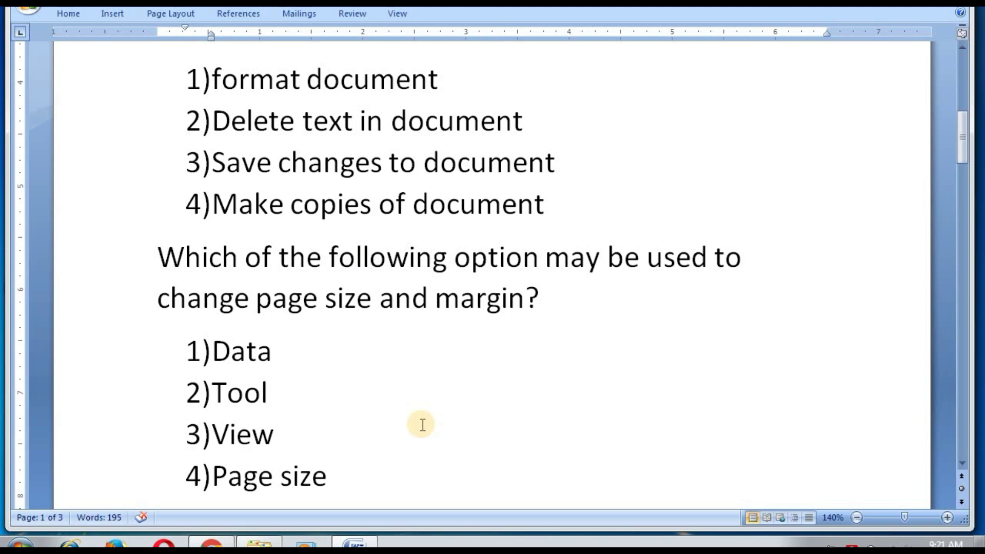
Put a page break before 'In MS word we insert' so it starts page 2 with its options.
{"action": "key", "text": "Down"}
{"action": "key", "text": "Down"}
{"action": "key", "text": "Down"}
{"action": "key", "text": "Down"}
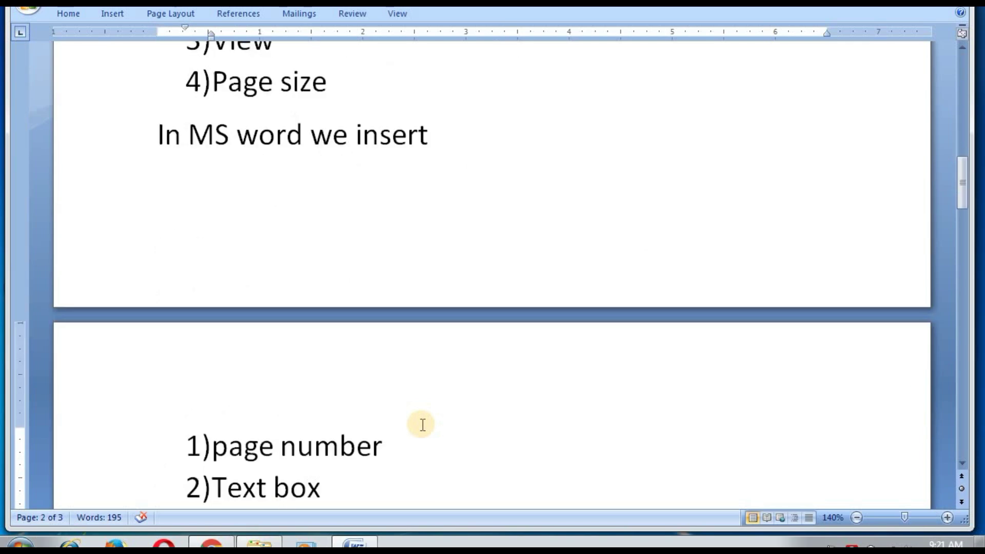
{"action": "key", "text": "Down"}
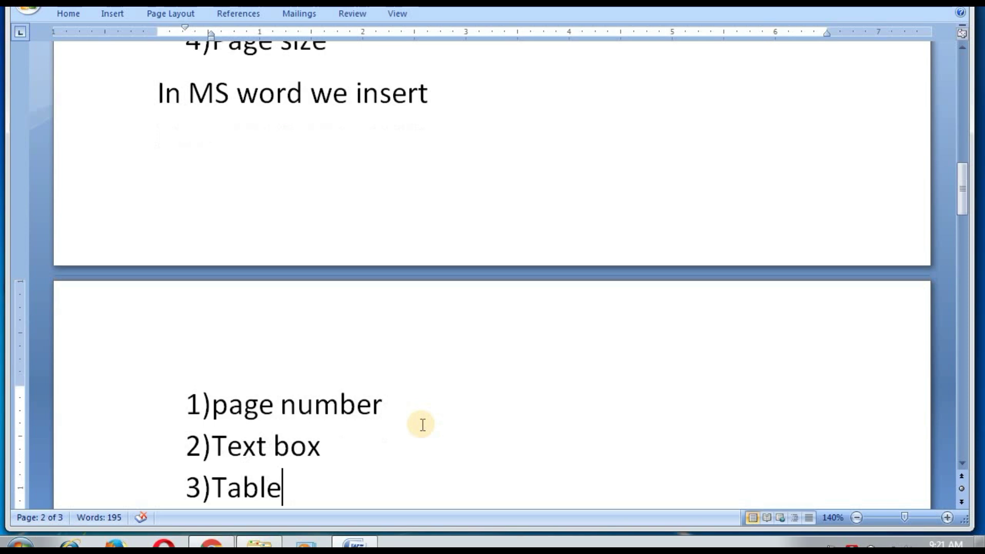
{"action": "key", "text": "Down"}
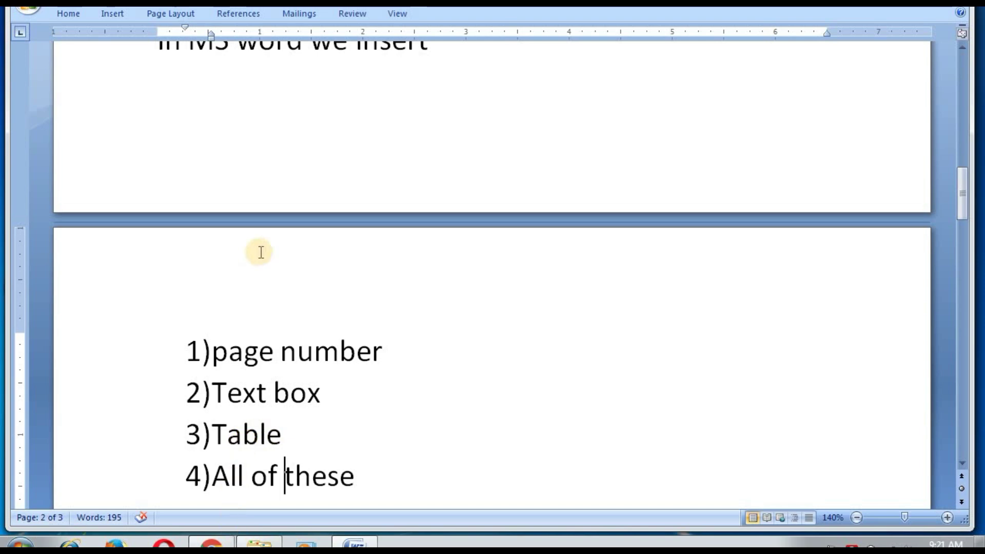
{"action": "key", "text": "Up"}
{"action": "key", "text": "Up"}
{"action": "key", "text": "Up"}
{"action": "key", "text": "Up"}
{"action": "key", "text": "Up"}
{"action": "key", "text": "Up"}
{"action": "left_click", "coordinate": [152, 154]}
{"action": "key", "text": "ctrl+Return"}
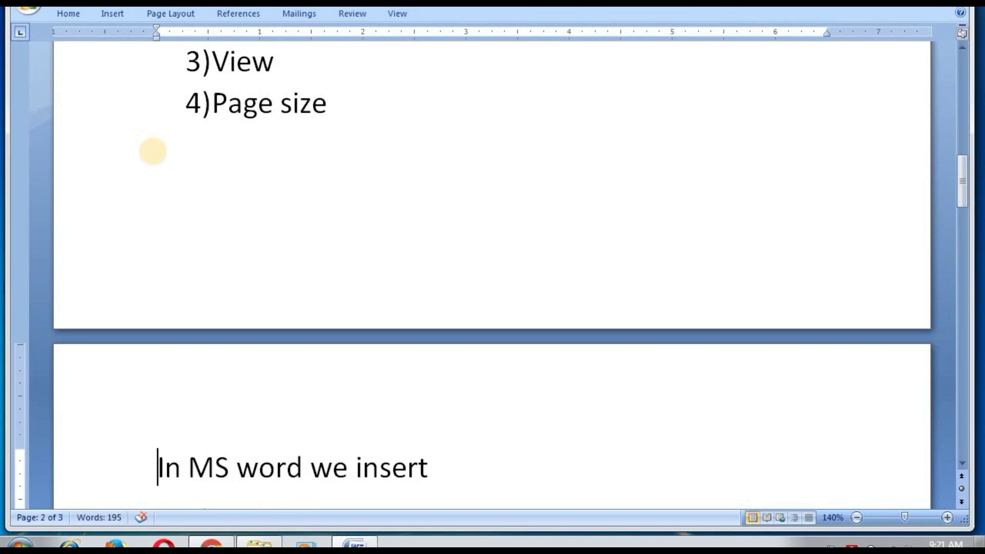
{"action": "key", "text": "Down"}
{"action": "key", "text": "Down"}
{"action": "key", "text": "Down"}
{"action": "key", "text": "Down"}
{"action": "key", "text": "Down"}
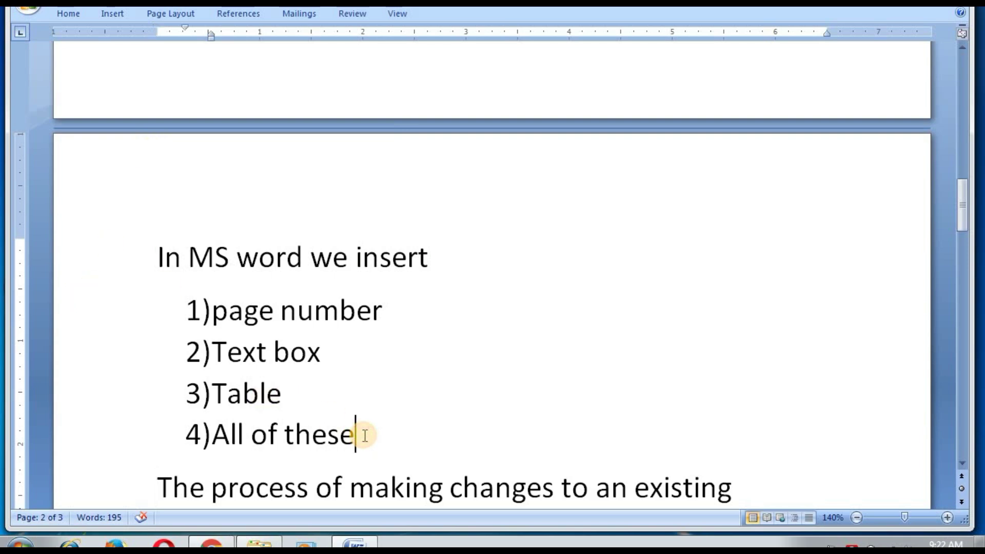
{"action": "left_click_drag", "start_coordinate": [366, 435], "coordinate": [197, 434]}
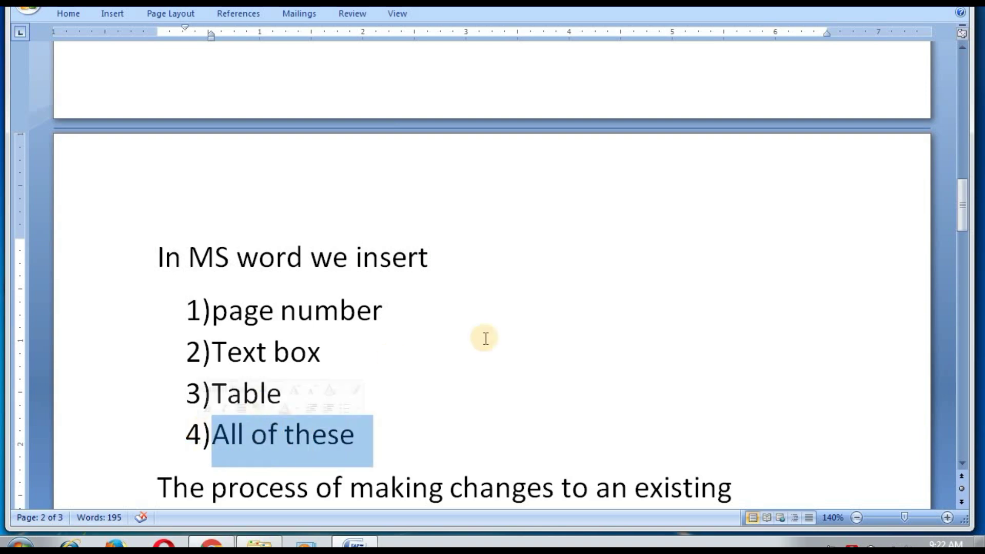
{"action": "key", "text": "Down"}
{"action": "key", "text": "Down"}
{"action": "key", "text": "Down"}
{"action": "key", "text": "Down"}
{"action": "key", "text": "Down"}
{"action": "key", "text": "Down"}
{"action": "key", "text": "Down"}
{"action": "key", "text": "Down"}
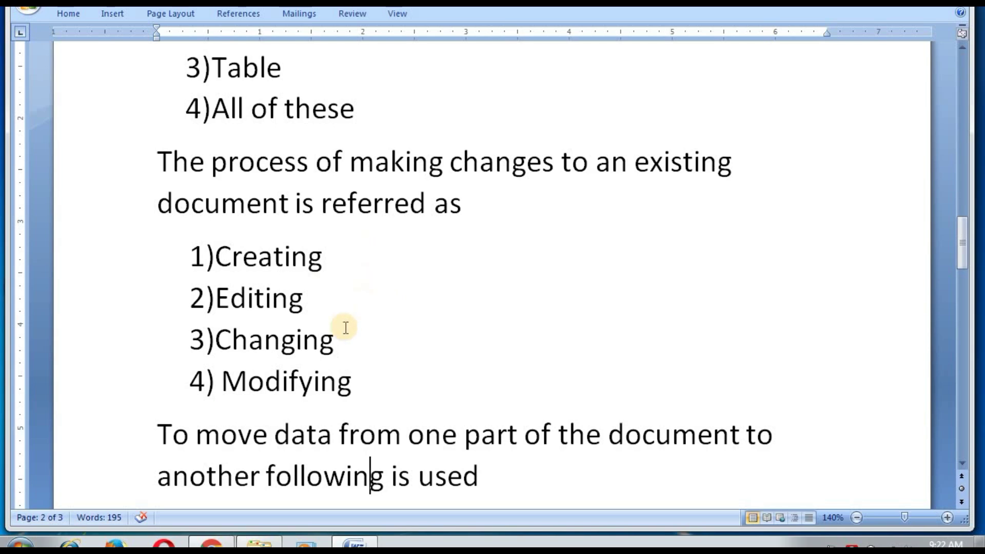
{"action": "mouse_move", "coordinate": [329, 297]}
{"action": "left_mouse_down"}
{"action": "mouse_move", "coordinate": [172, 281]}
{"action": "mouse_move", "coordinate": [182, 300]}
{"action": "left_mouse_up"}
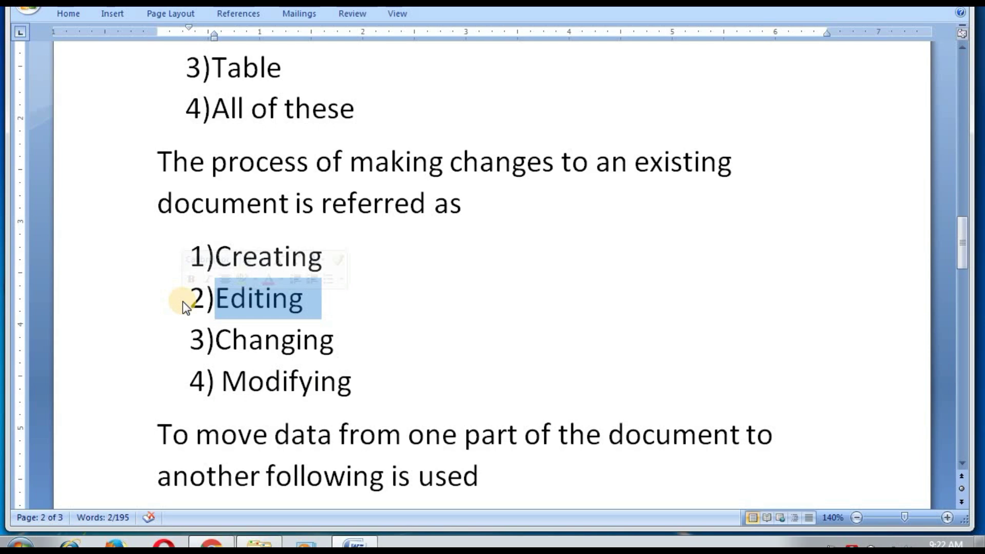
{"action": "key", "text": "Down"}
{"action": "key", "text": "Down"}
{"action": "key", "text": "Down"}
{"action": "key", "text": "Down"}
{"action": "key", "text": "Down"}
{"action": "key", "text": "Down"}
{"action": "key", "text": "Down"}
{"action": "key", "text": "Down"}
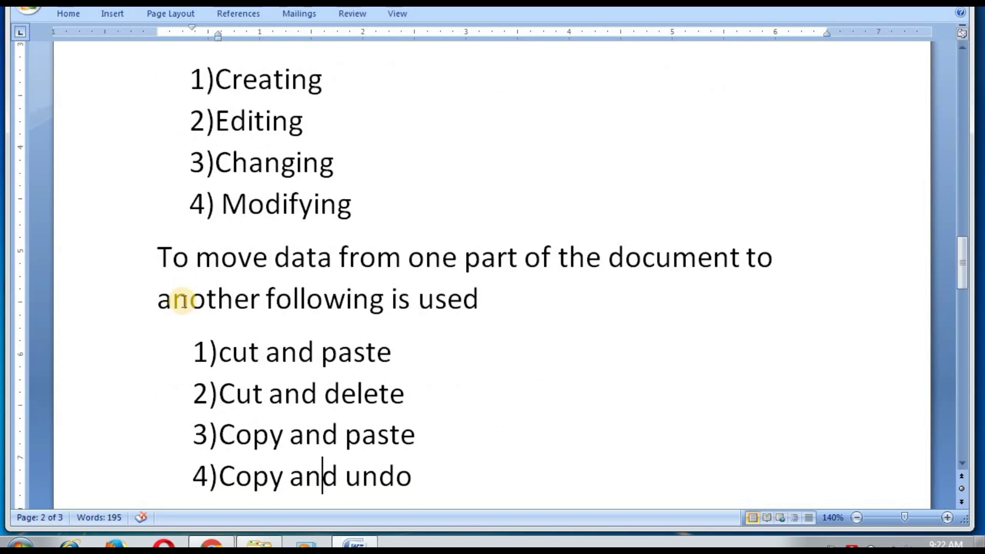
{"action": "key", "text": "Down"}
{"action": "key", "text": "Down"}
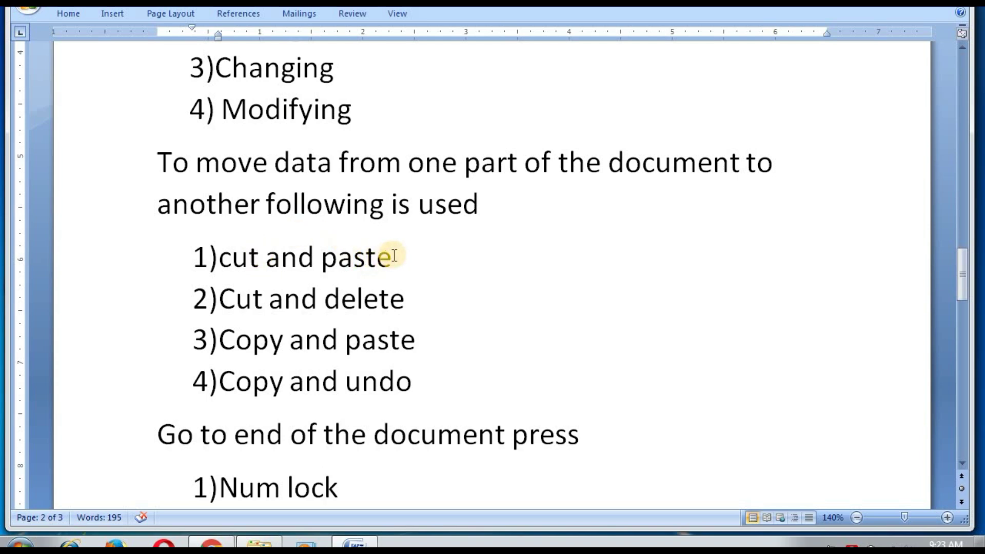
{"action": "left_click_drag", "start_coordinate": [400, 256], "coordinate": [200, 253]}
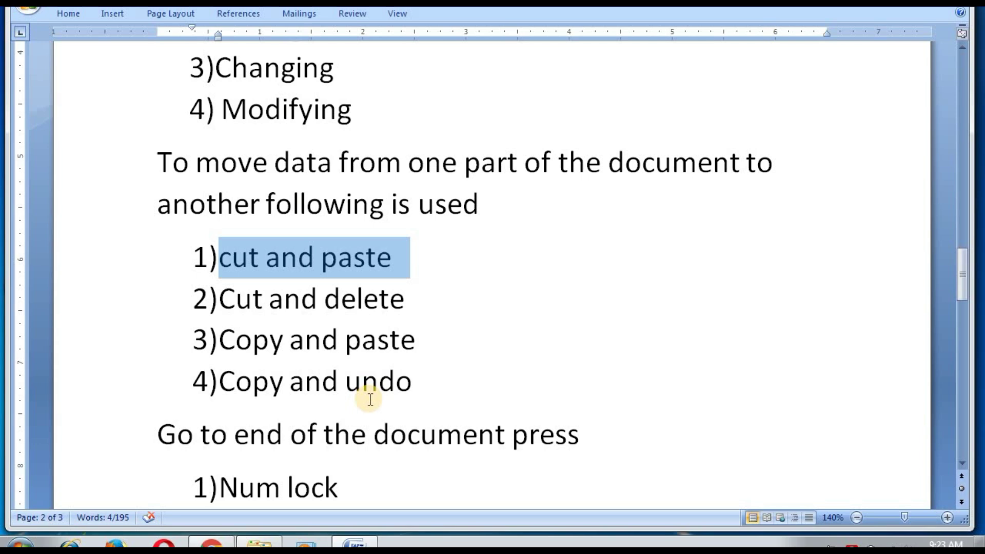
{"action": "key", "text": "Down"}
{"action": "key", "text": "Down"}
{"action": "key", "text": "Down"}
{"action": "key", "text": "Down"}
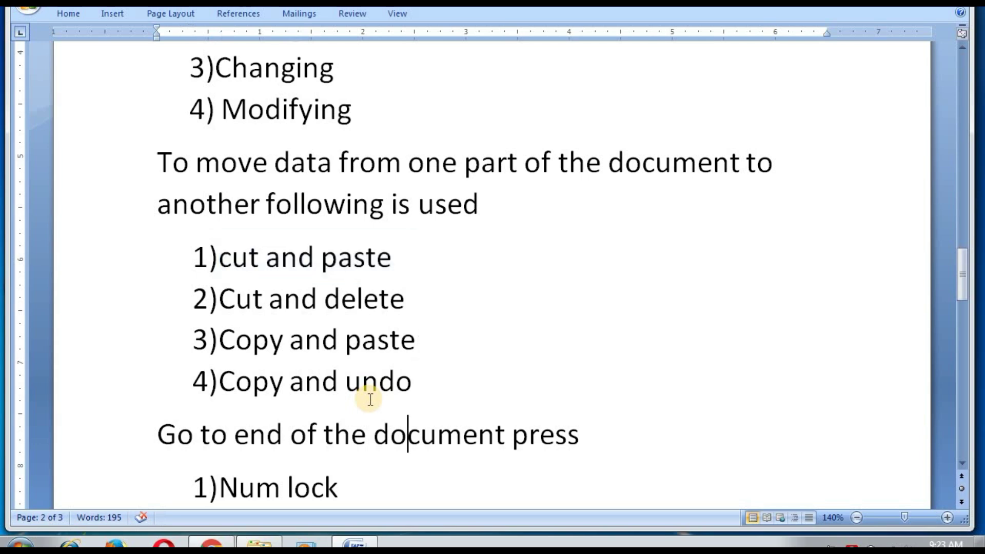
{"action": "key", "text": "Down"}
{"action": "key", "text": "Down"}
{"action": "key", "text": "ctrl+End"}
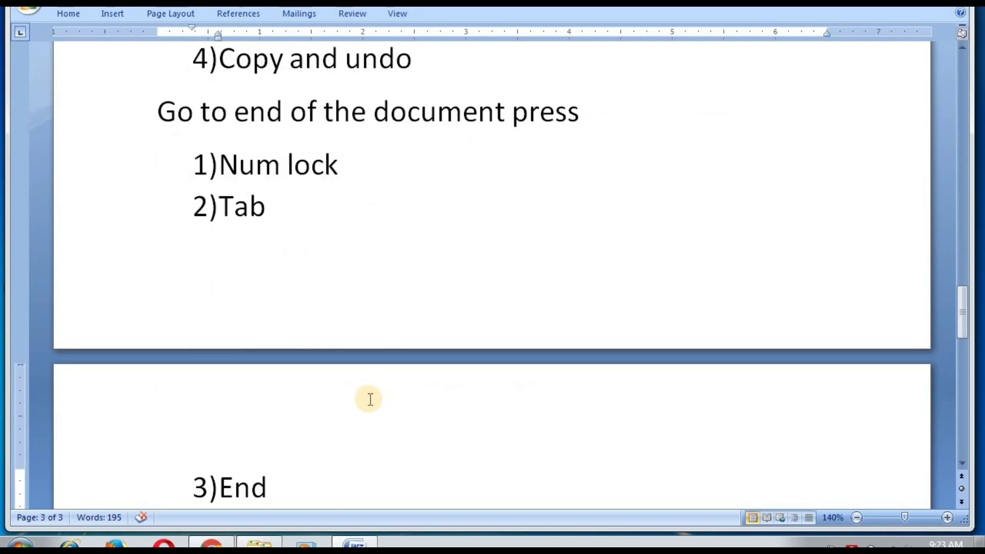
Push the 'Go to end of the document press' question down onto page 3 with its options.
{"action": "left_click", "coordinate": [153, 111]}
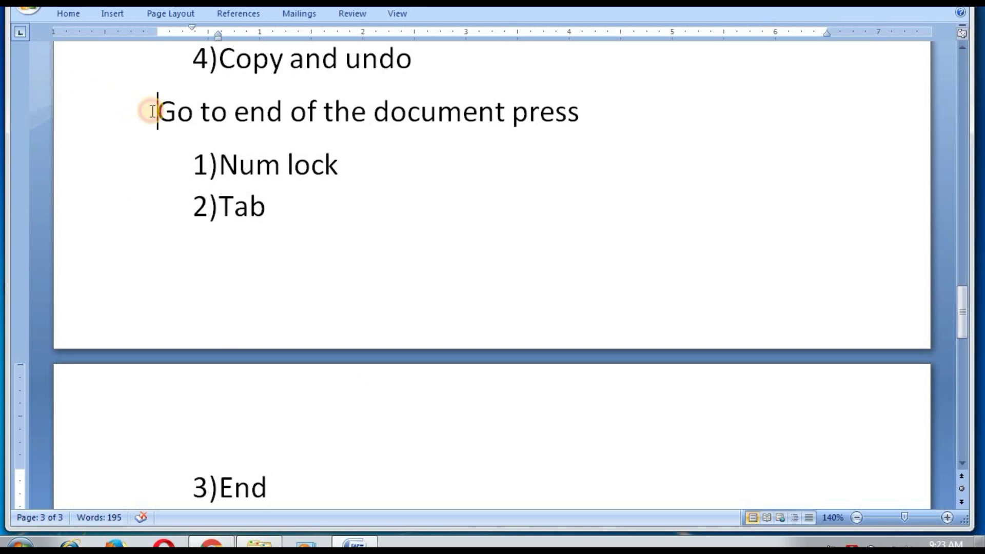
{"action": "key", "text": "Return"}
{"action": "key", "text": "Return"}
{"action": "key", "text": "Return"}
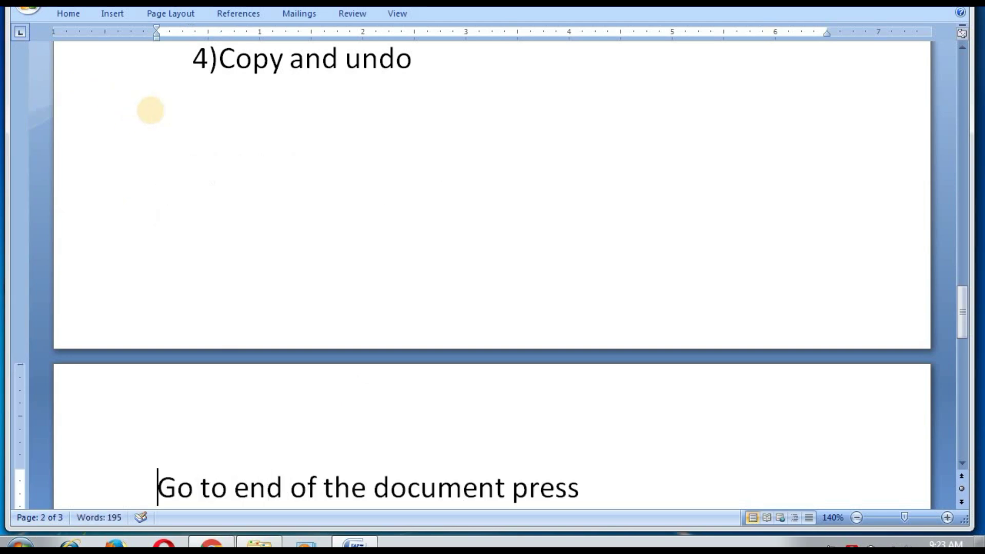
{"action": "key", "text": "Down"}
{"action": "key", "text": "Down"}
{"action": "key", "text": "Down"}
{"action": "key", "text": "Down"}
{"action": "key", "text": "Down"}
{"action": "key", "text": "Down"}
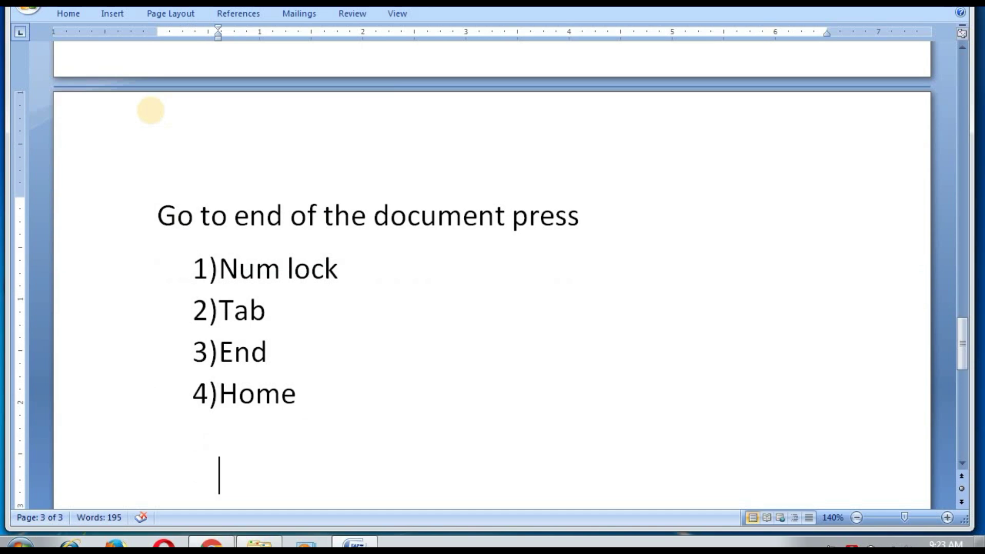
{"action": "key", "text": "Down"}
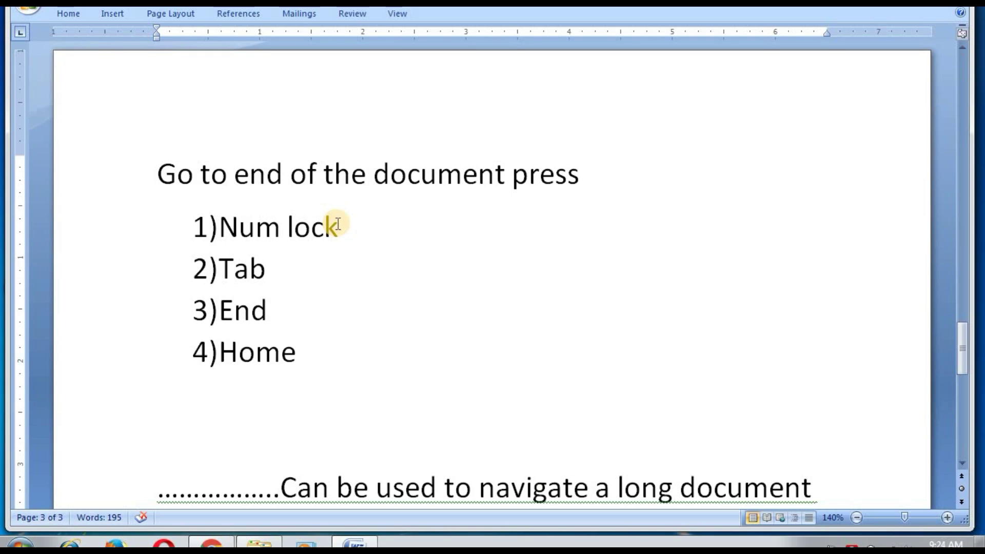
{"action": "left_click_drag", "start_coordinate": [280, 313], "coordinate": [197, 307]}
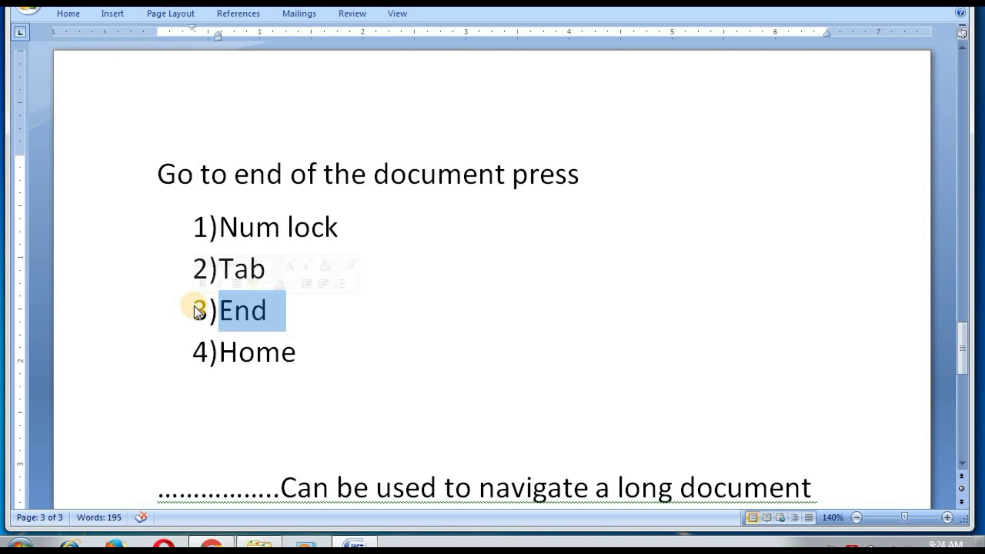
{"action": "left_click", "coordinate": [318, 360]}
{"action": "left_click_drag", "start_coordinate": [255, 352], "coordinate": [209, 369]}
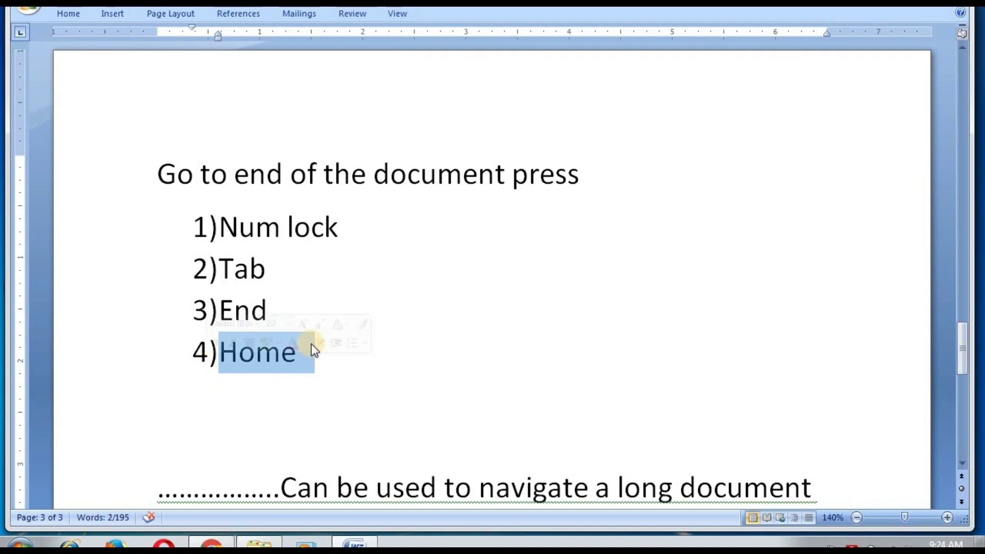
{"action": "left_click", "coordinate": [356, 371]}
{"action": "key", "text": "Down"}
{"action": "key", "text": "Down"}
{"action": "key", "text": "Down"}
{"action": "key", "text": "Down"}
{"action": "key", "text": "Down"}
{"action": "key", "text": "Down"}
{"action": "key", "text": "Down"}
{"action": "key", "text": "Down"}
{"action": "key", "text": "Down"}
{"action": "key", "text": "Down"}
{"action": "key", "text": "Down"}
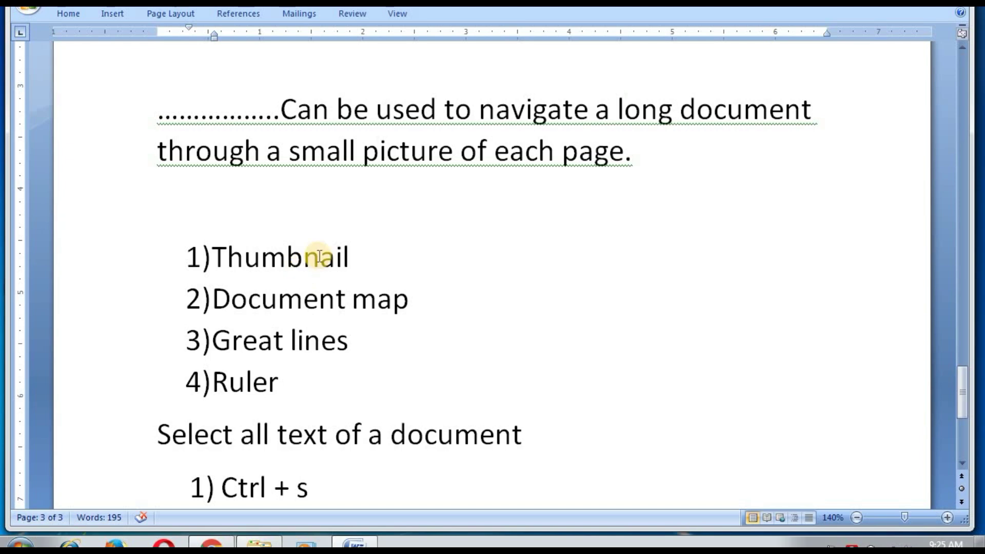
{"action": "left_click", "coordinate": [371, 253]}
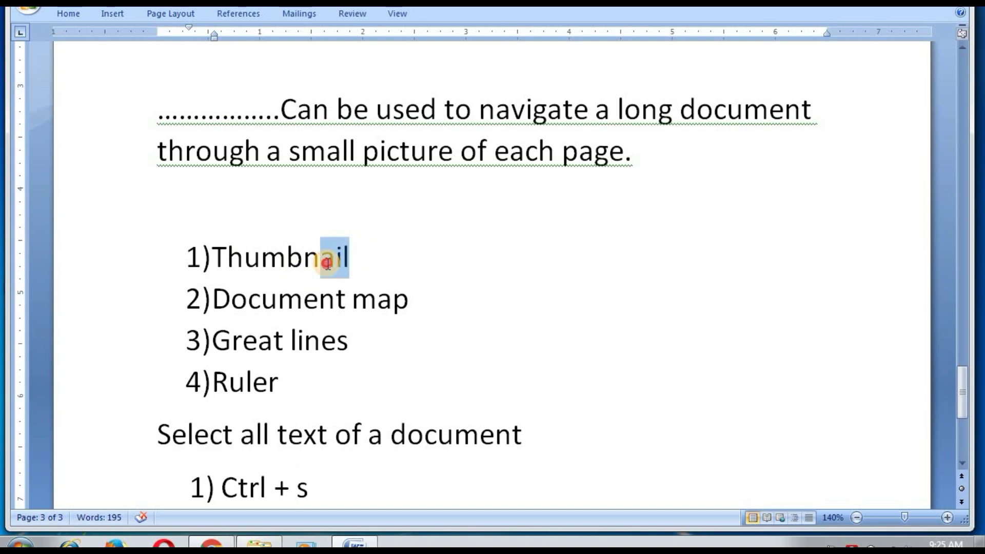
{"action": "left_click_drag", "start_coordinate": [371, 254], "coordinate": [173, 256]}
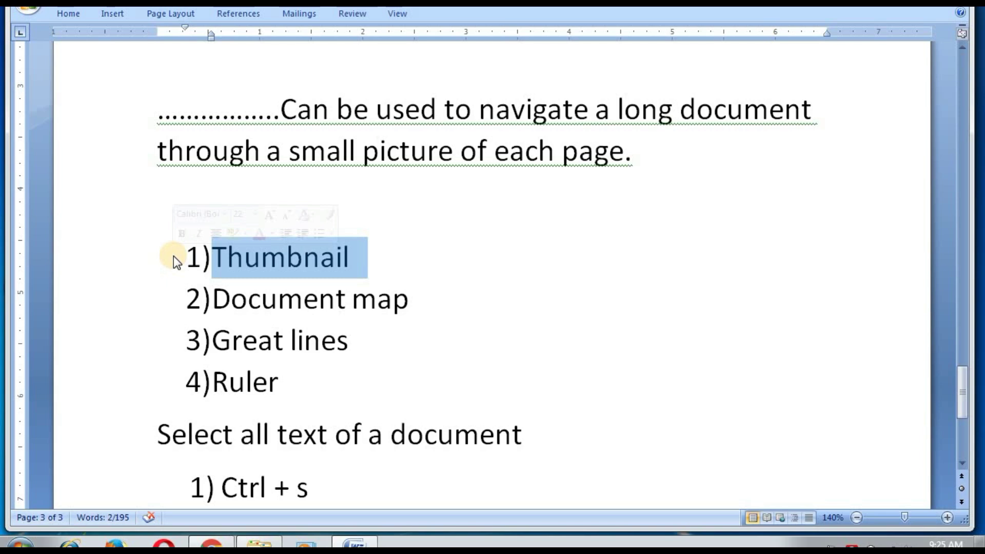
{"action": "key", "text": "Down"}
{"action": "key", "text": "Down"}
{"action": "key", "text": "Down"}
{"action": "key", "text": "Down"}
{"action": "key", "text": "Down"}
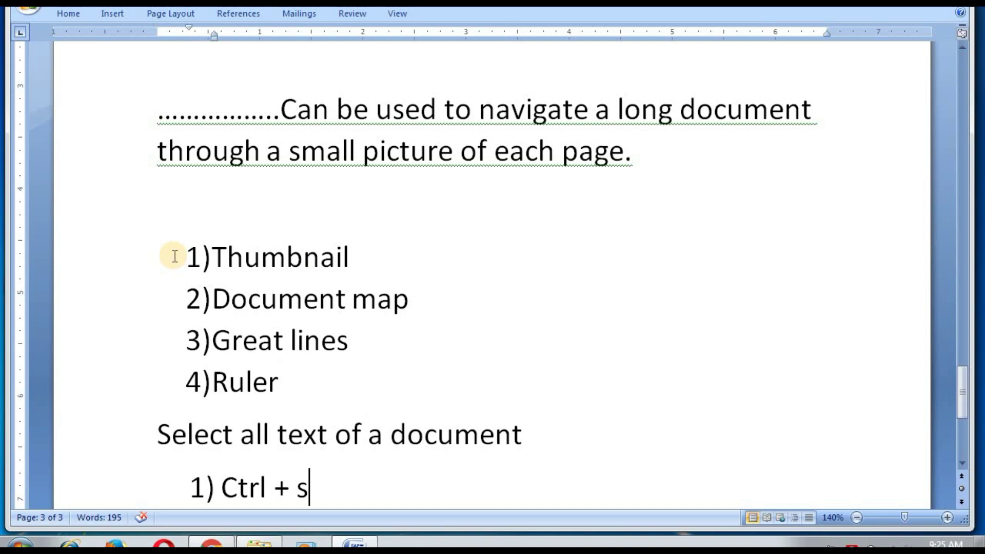
{"action": "key", "text": "Down"}
{"action": "key", "text": "Down"}
{"action": "key", "text": "Down"}
{"action": "key", "text": "Down"}
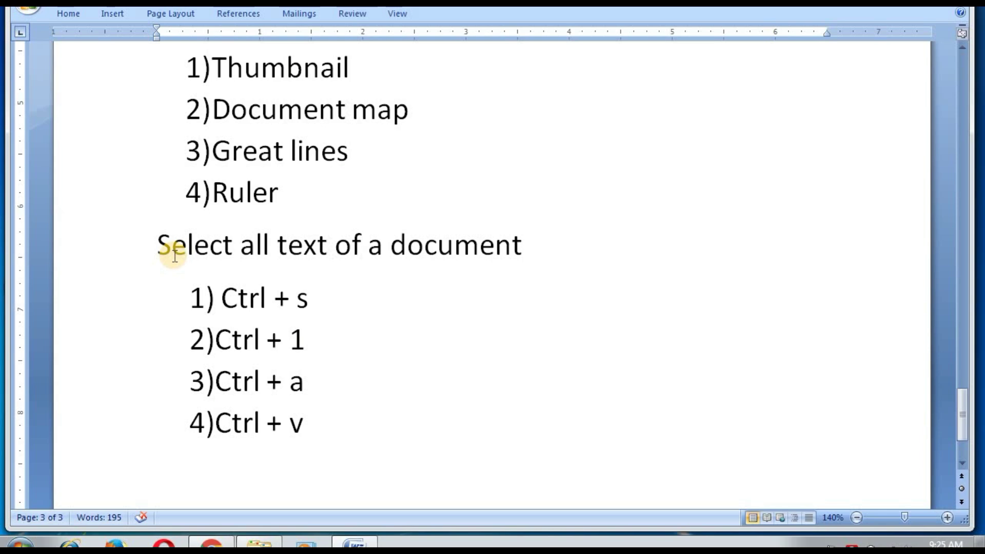
{"action": "left_click_drag", "start_coordinate": [320, 390], "coordinate": [195, 373]}
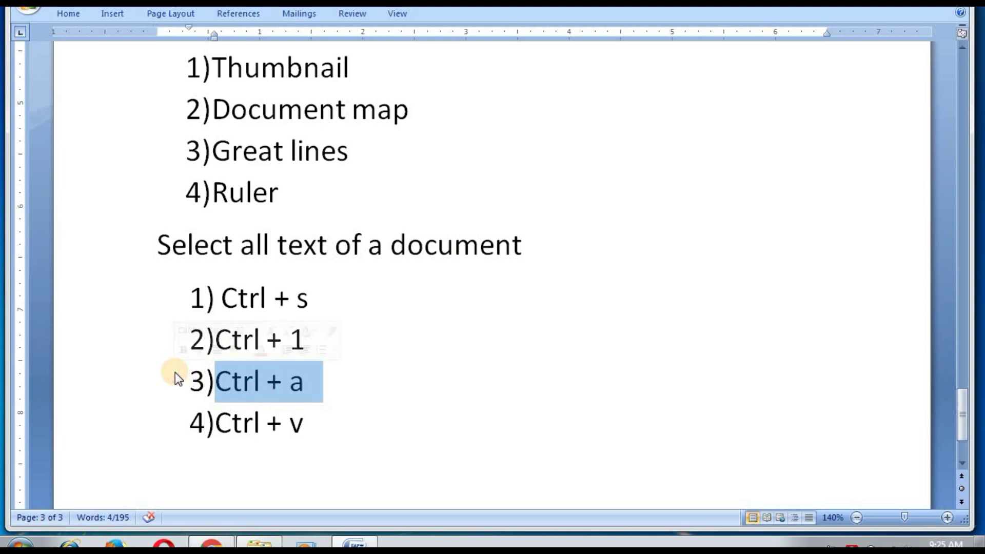